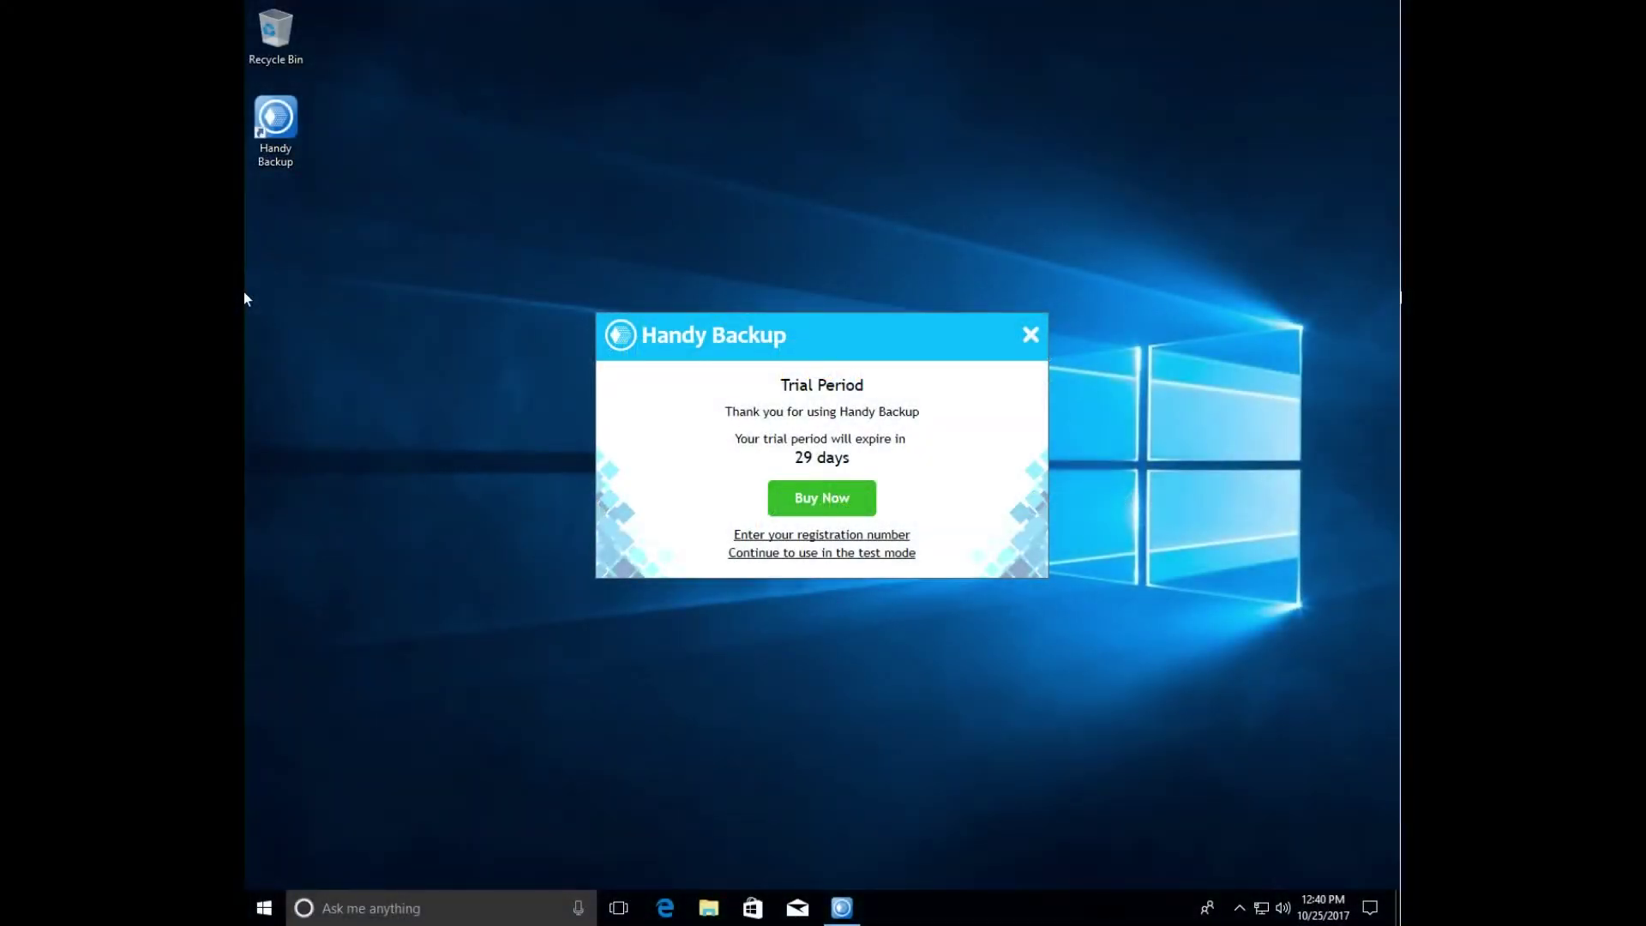
- Close the Trial Period notice so the New Task Wizard appears with Backup selected
click(1031, 337)
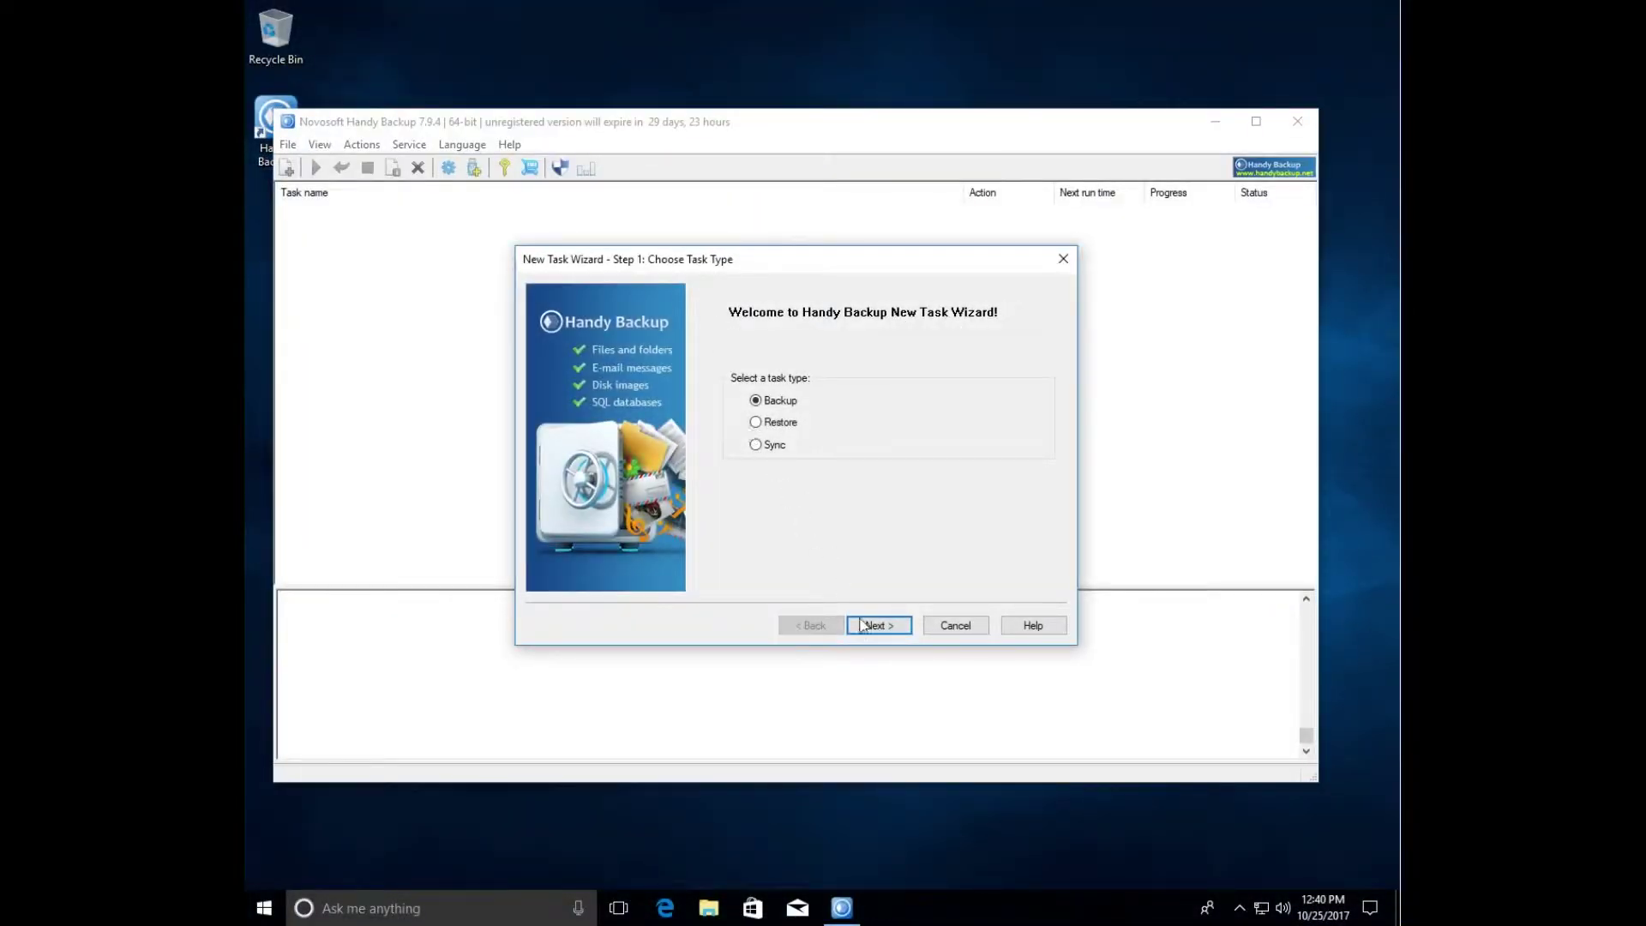
- Try to choose Disk Image under Disk Clone as the data to back up
click(879, 628)
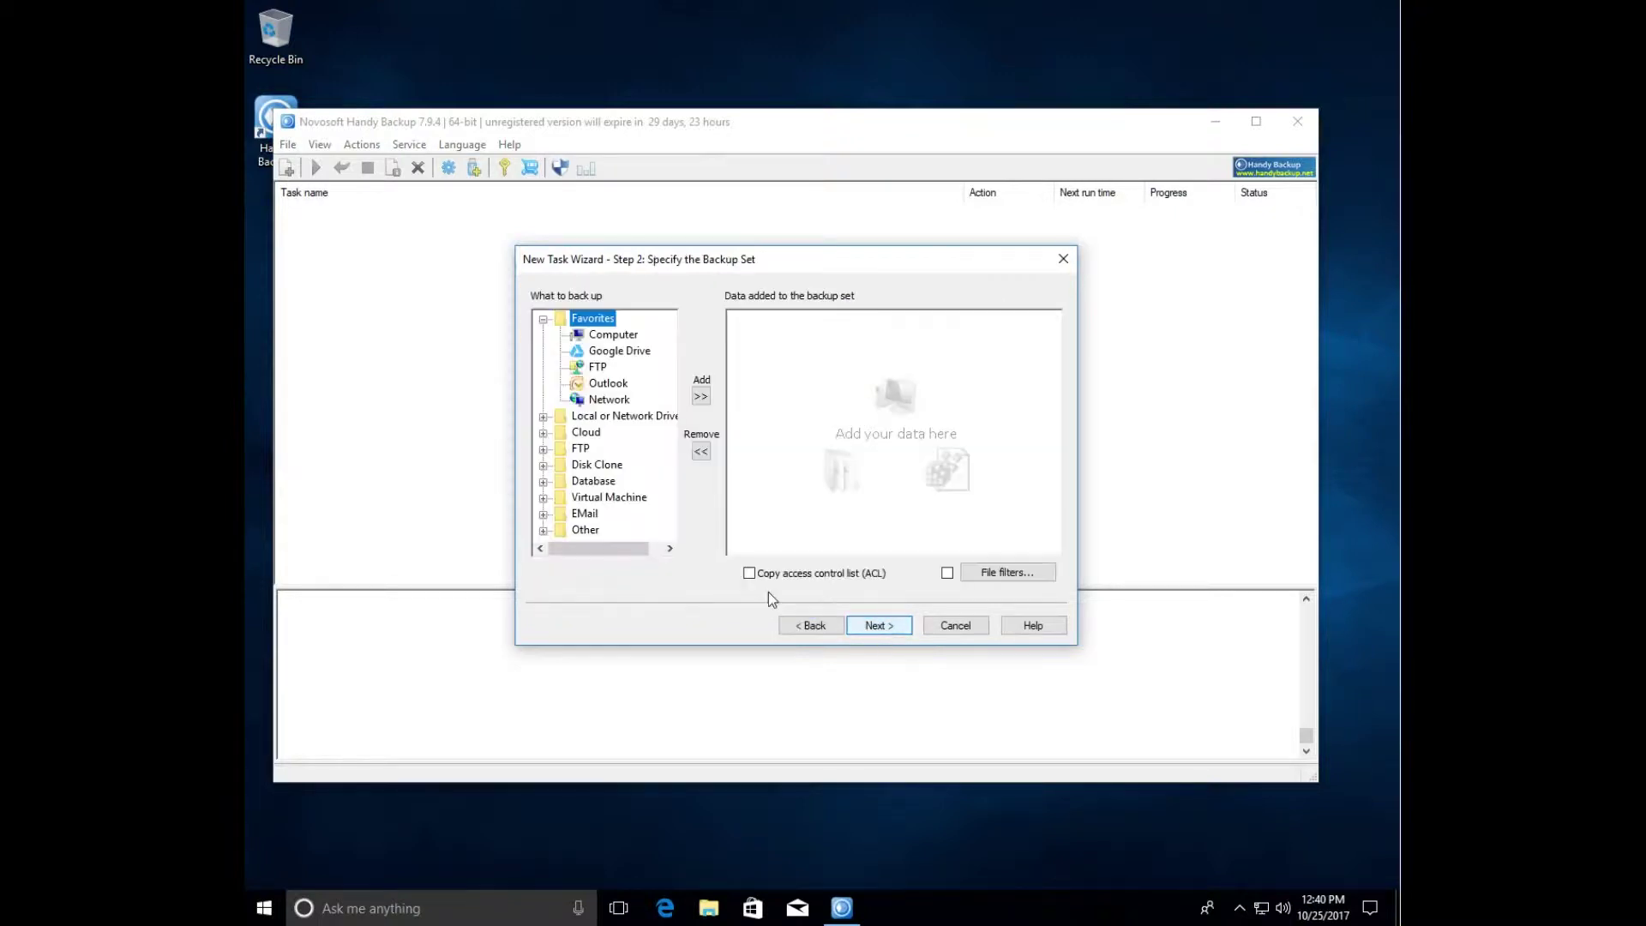
click(544, 465)
double_click(613, 483)
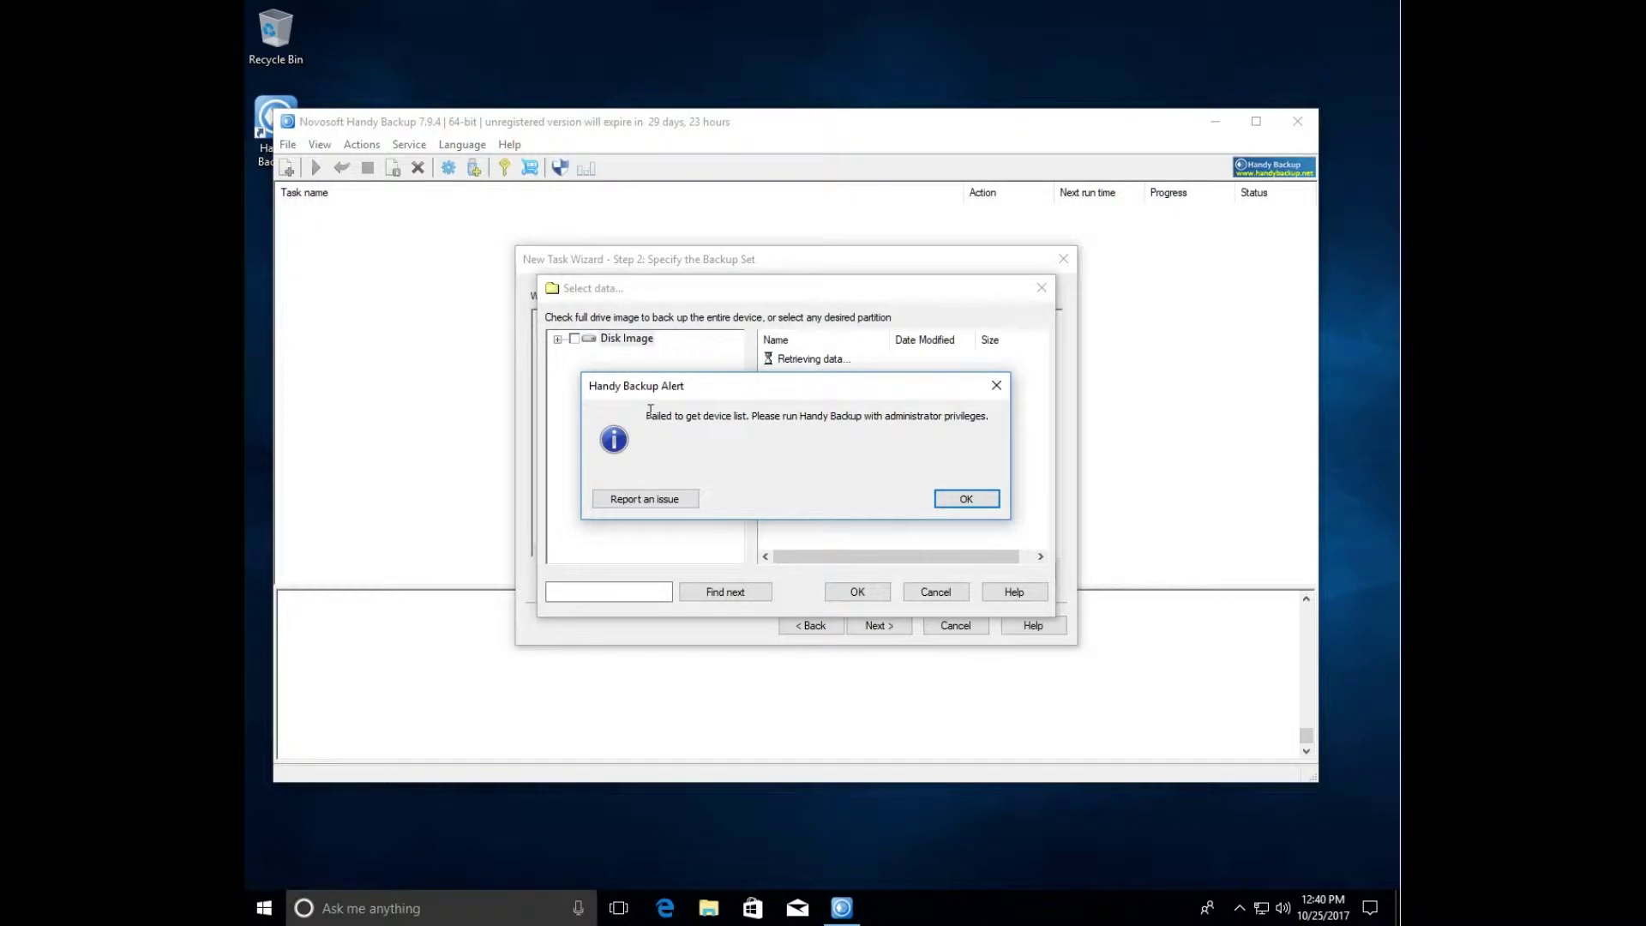
- Acknowledge the administrator-privileges device-list error, then cancel data selection and the wizard
drag(648, 422, 995, 435)
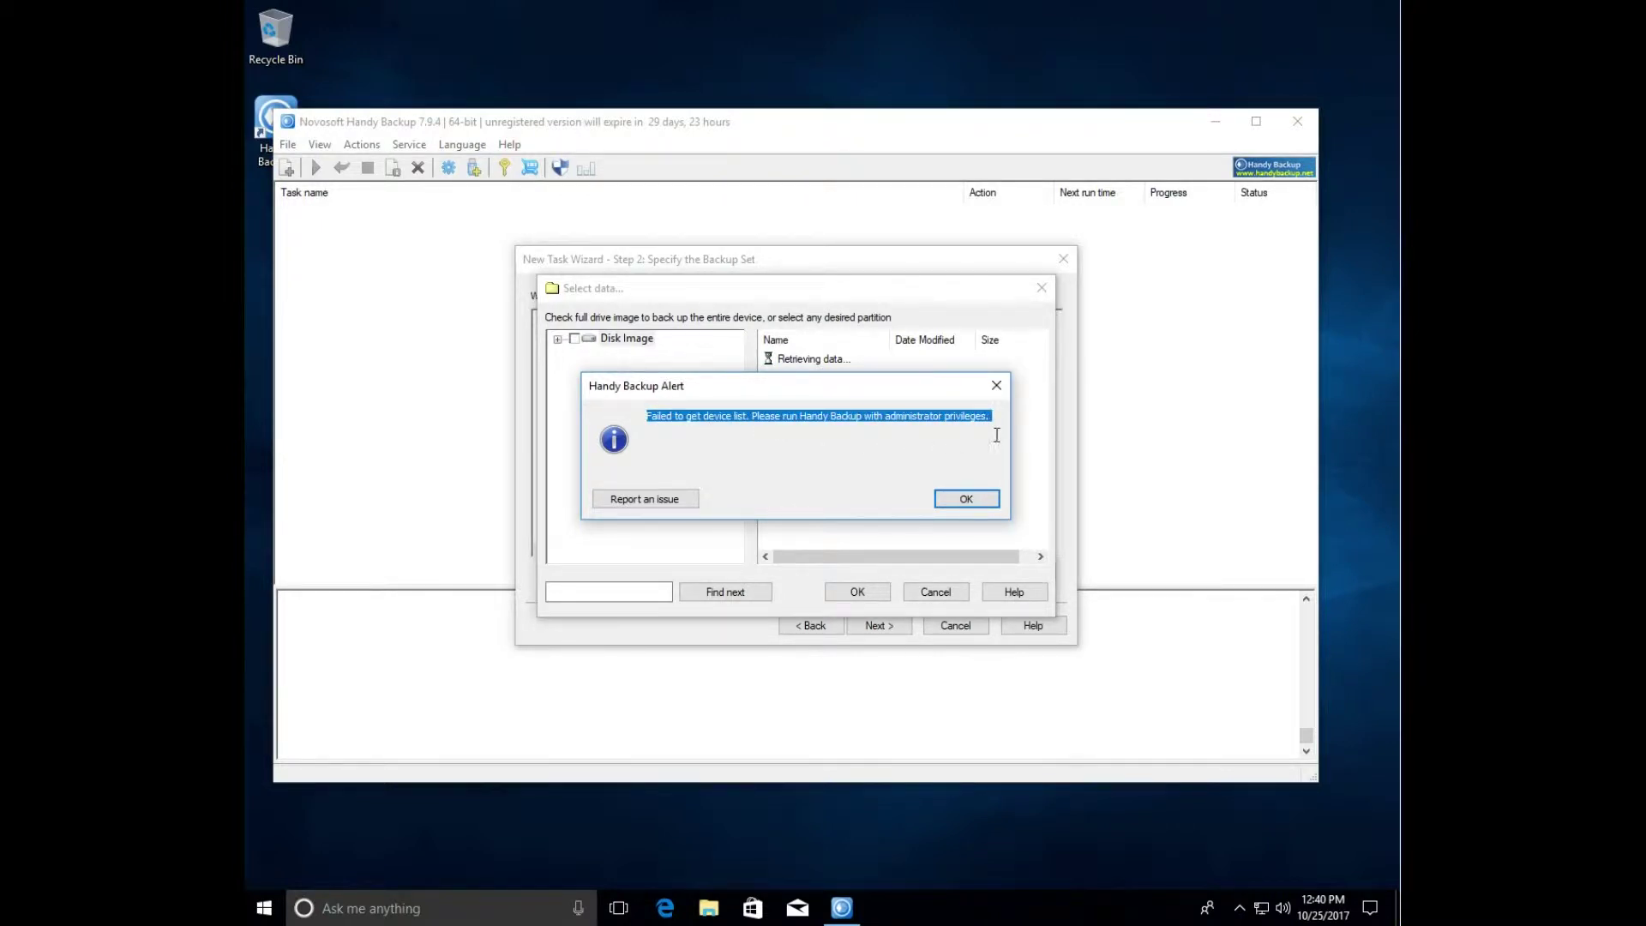
click(967, 499)
click(934, 594)
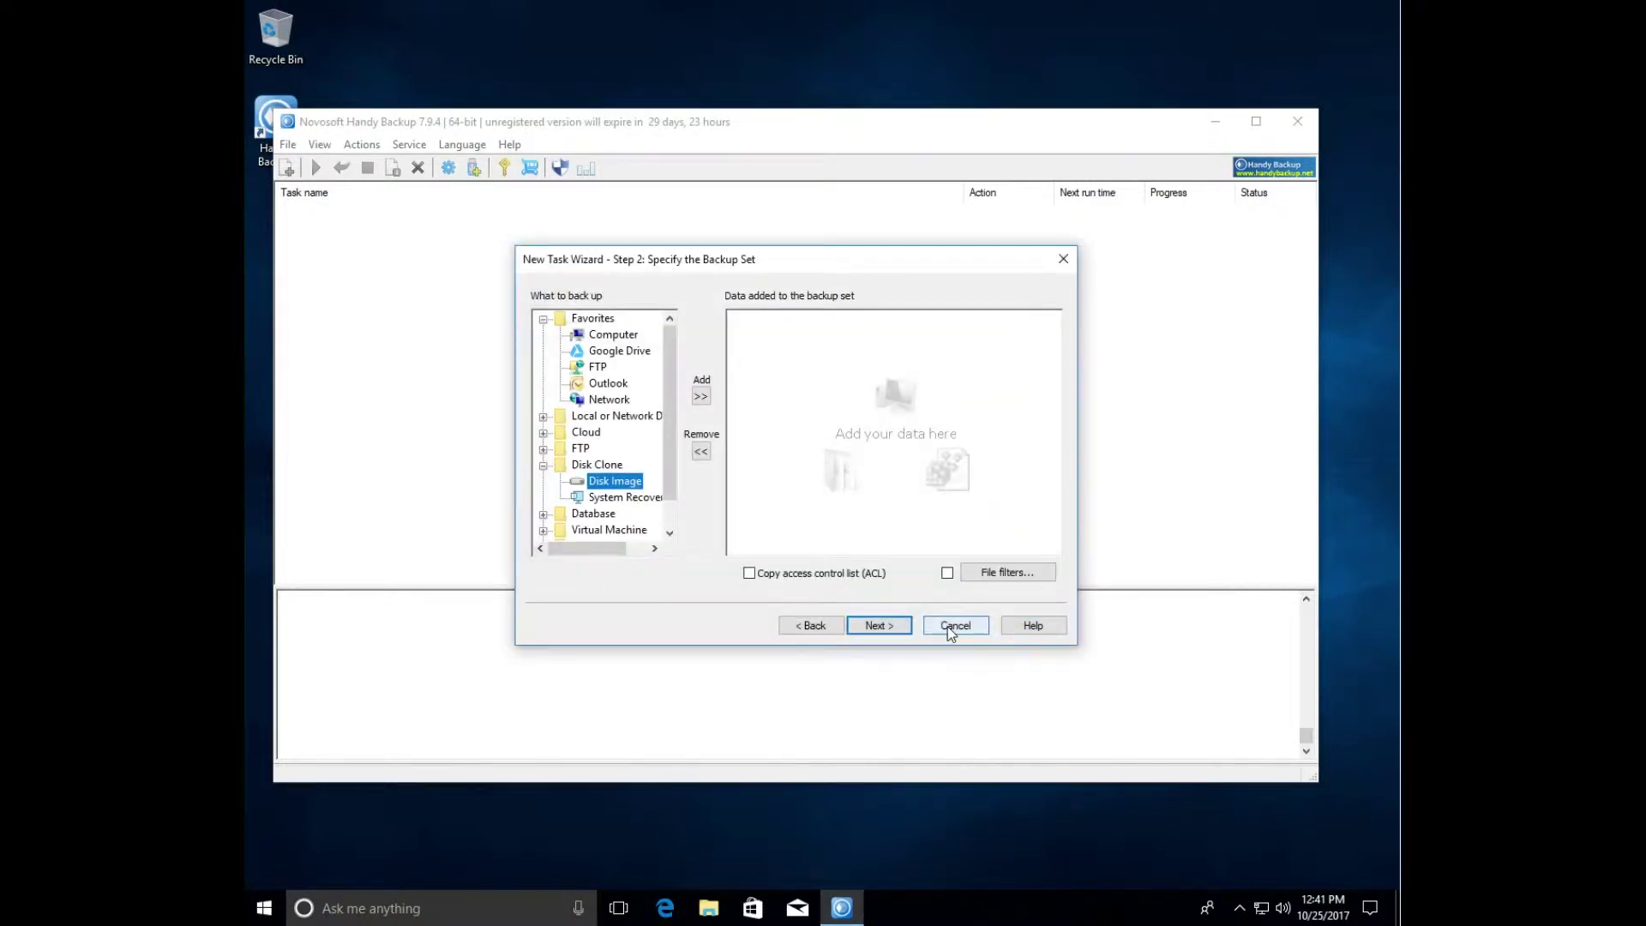
click(952, 626)
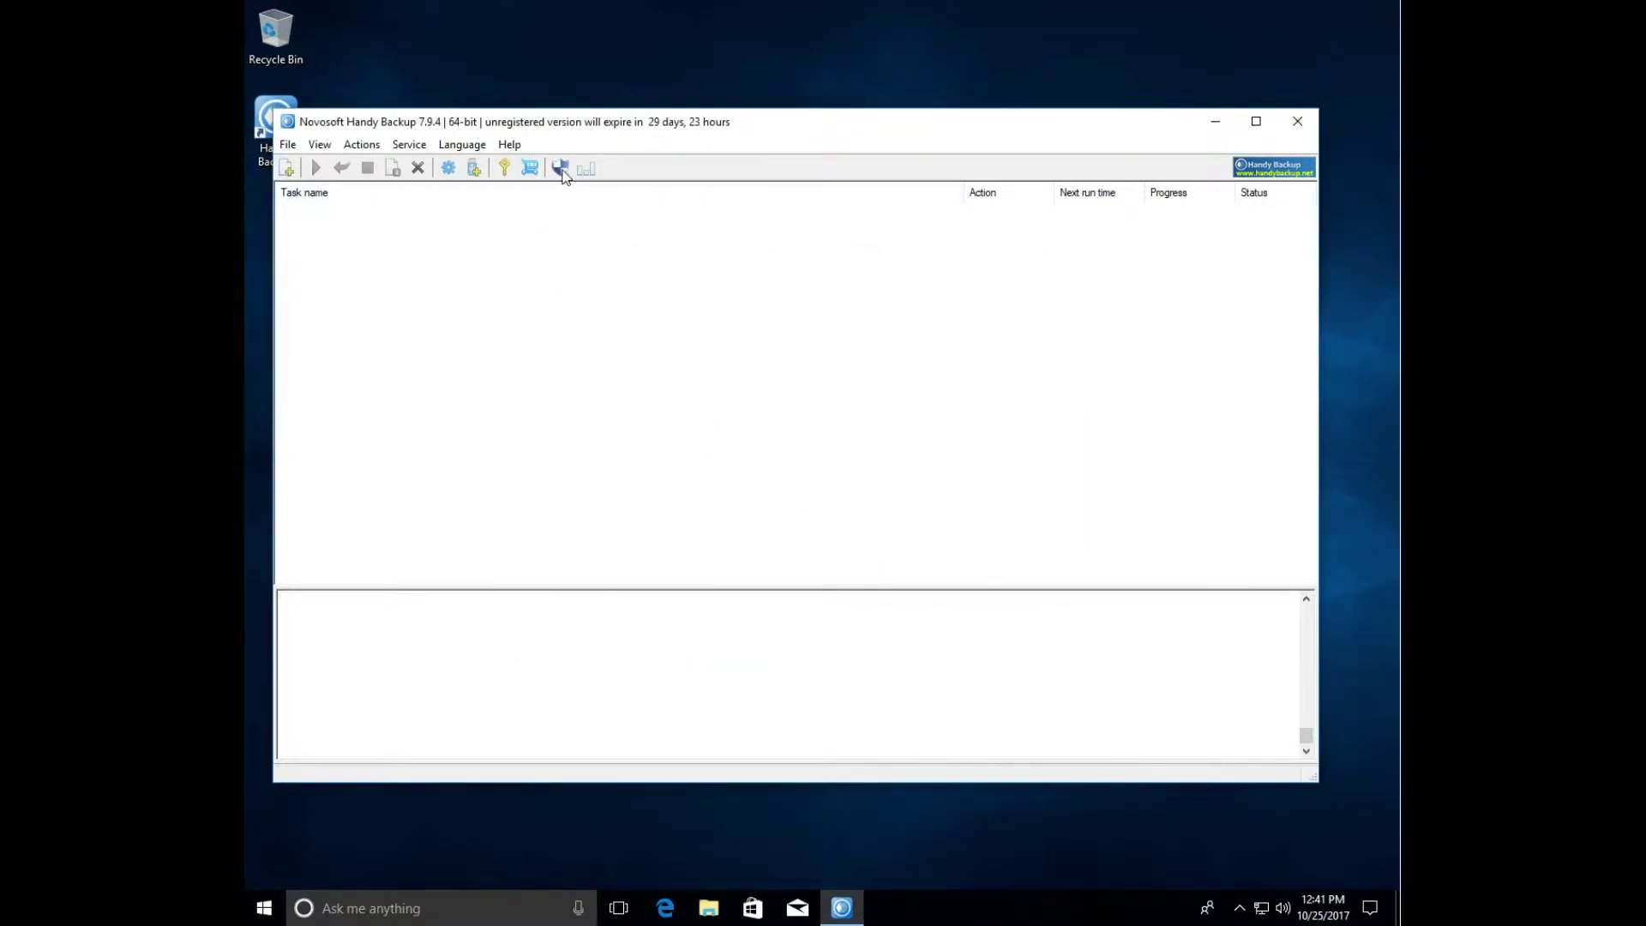
- Relaunch Handy Backup as a service with administrator rights and dismiss the returning trial notice
click(560, 168)
click(794, 454)
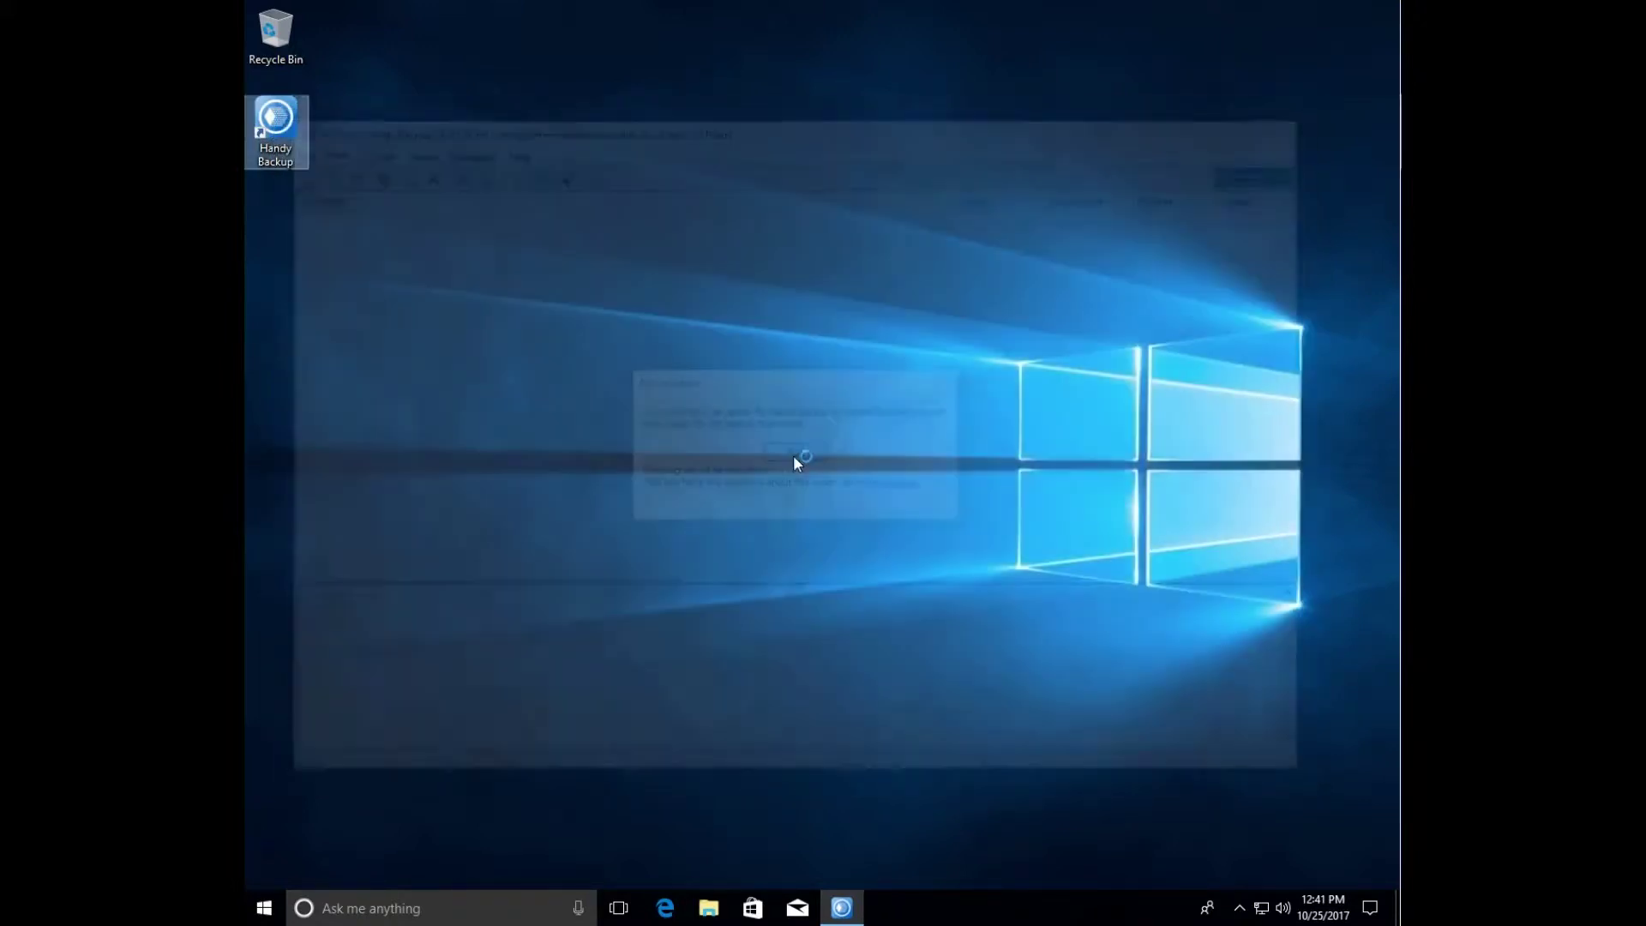
click(733, 578)
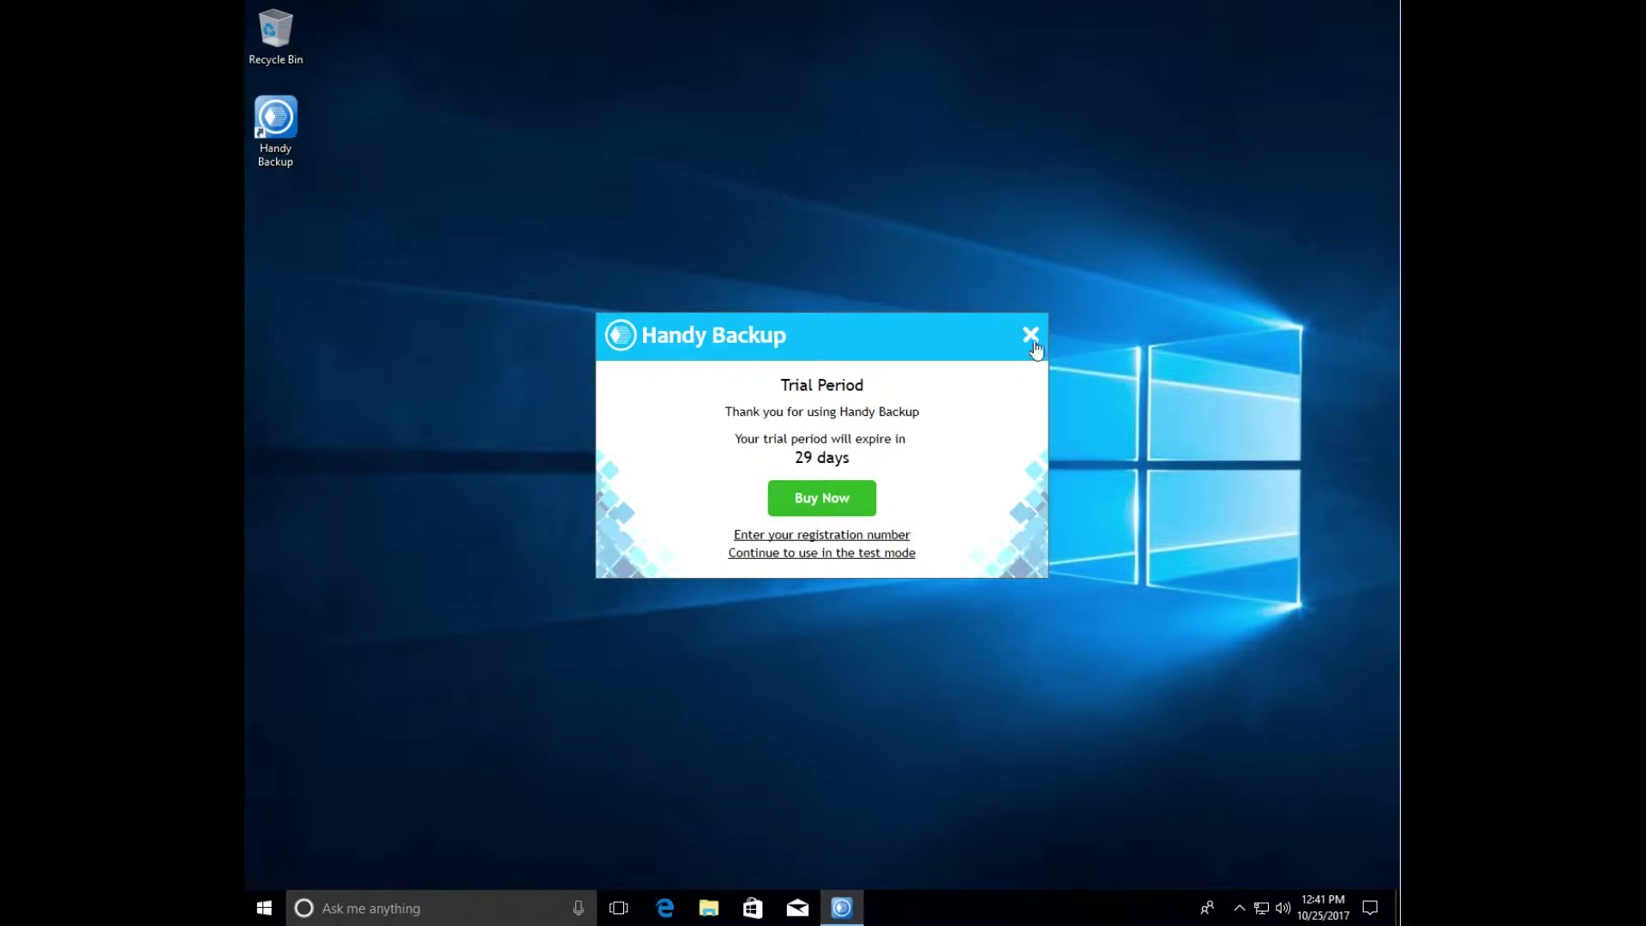
click(1030, 334)
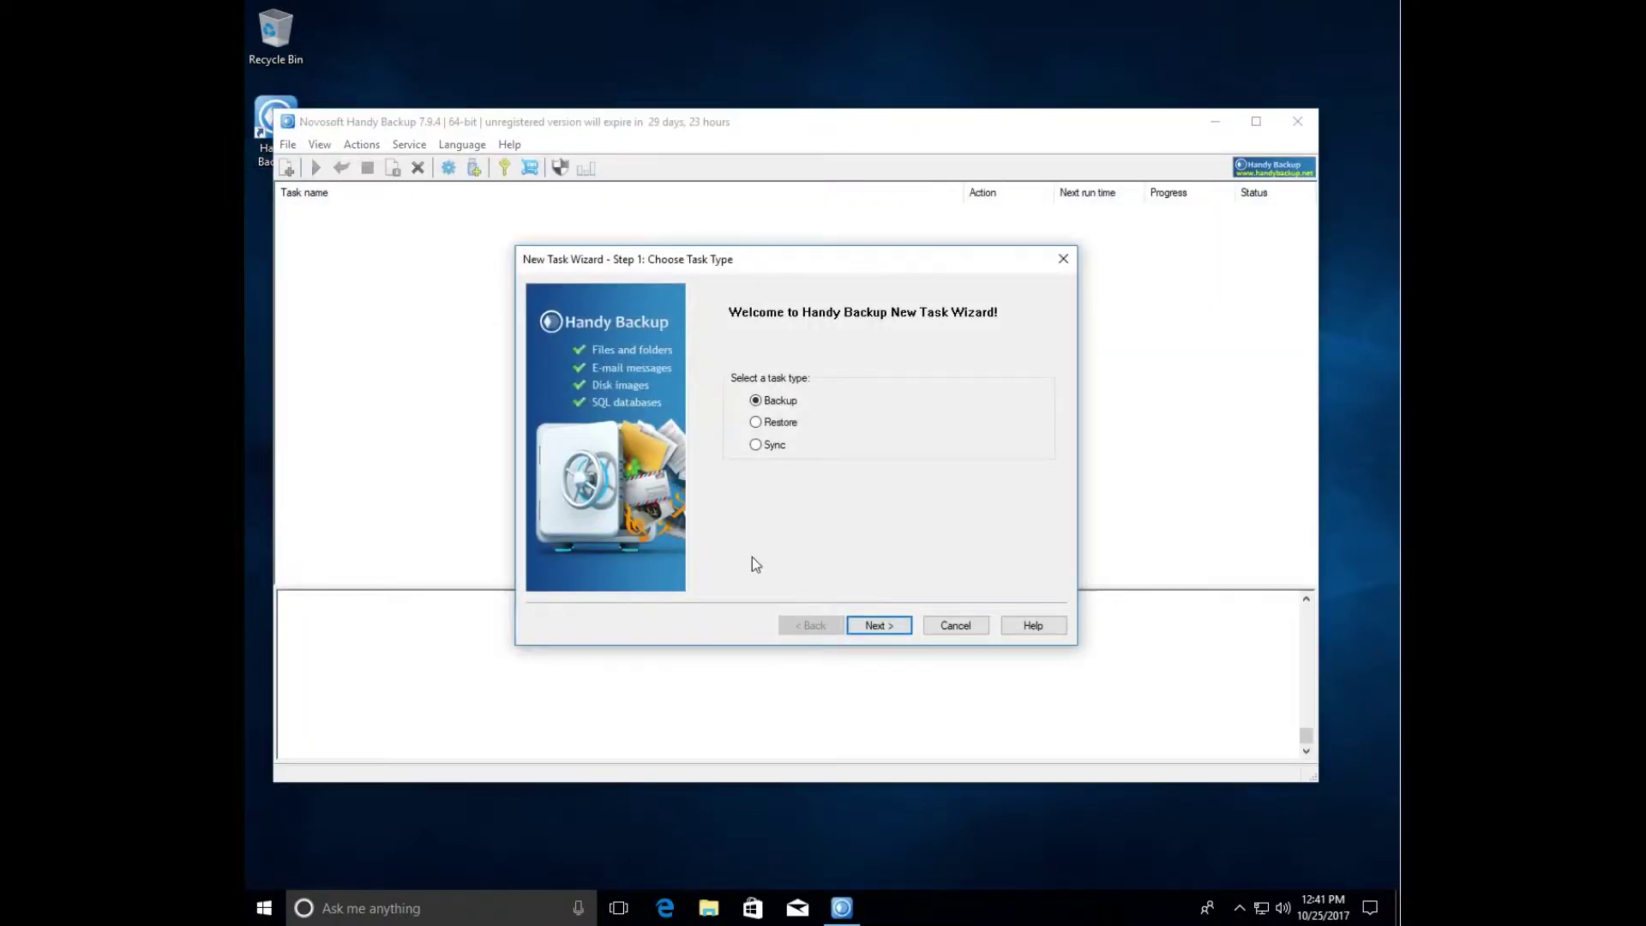
- Open Disk Image data selection under Disk Clone and expand physical drive Dev0
click(879, 625)
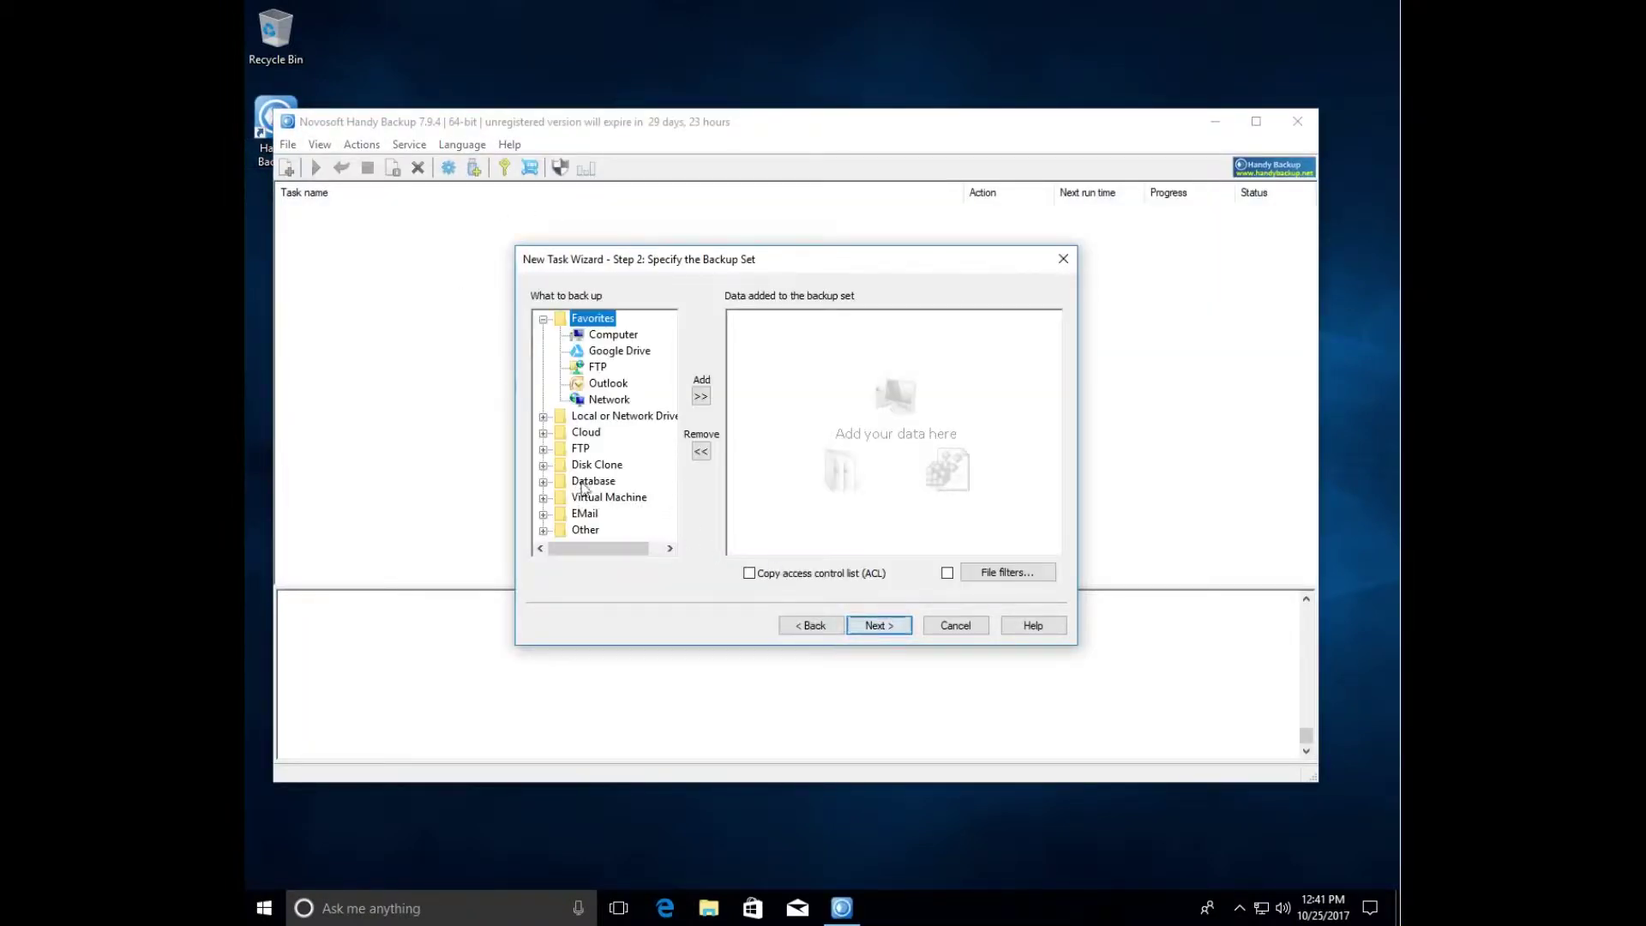
click(543, 465)
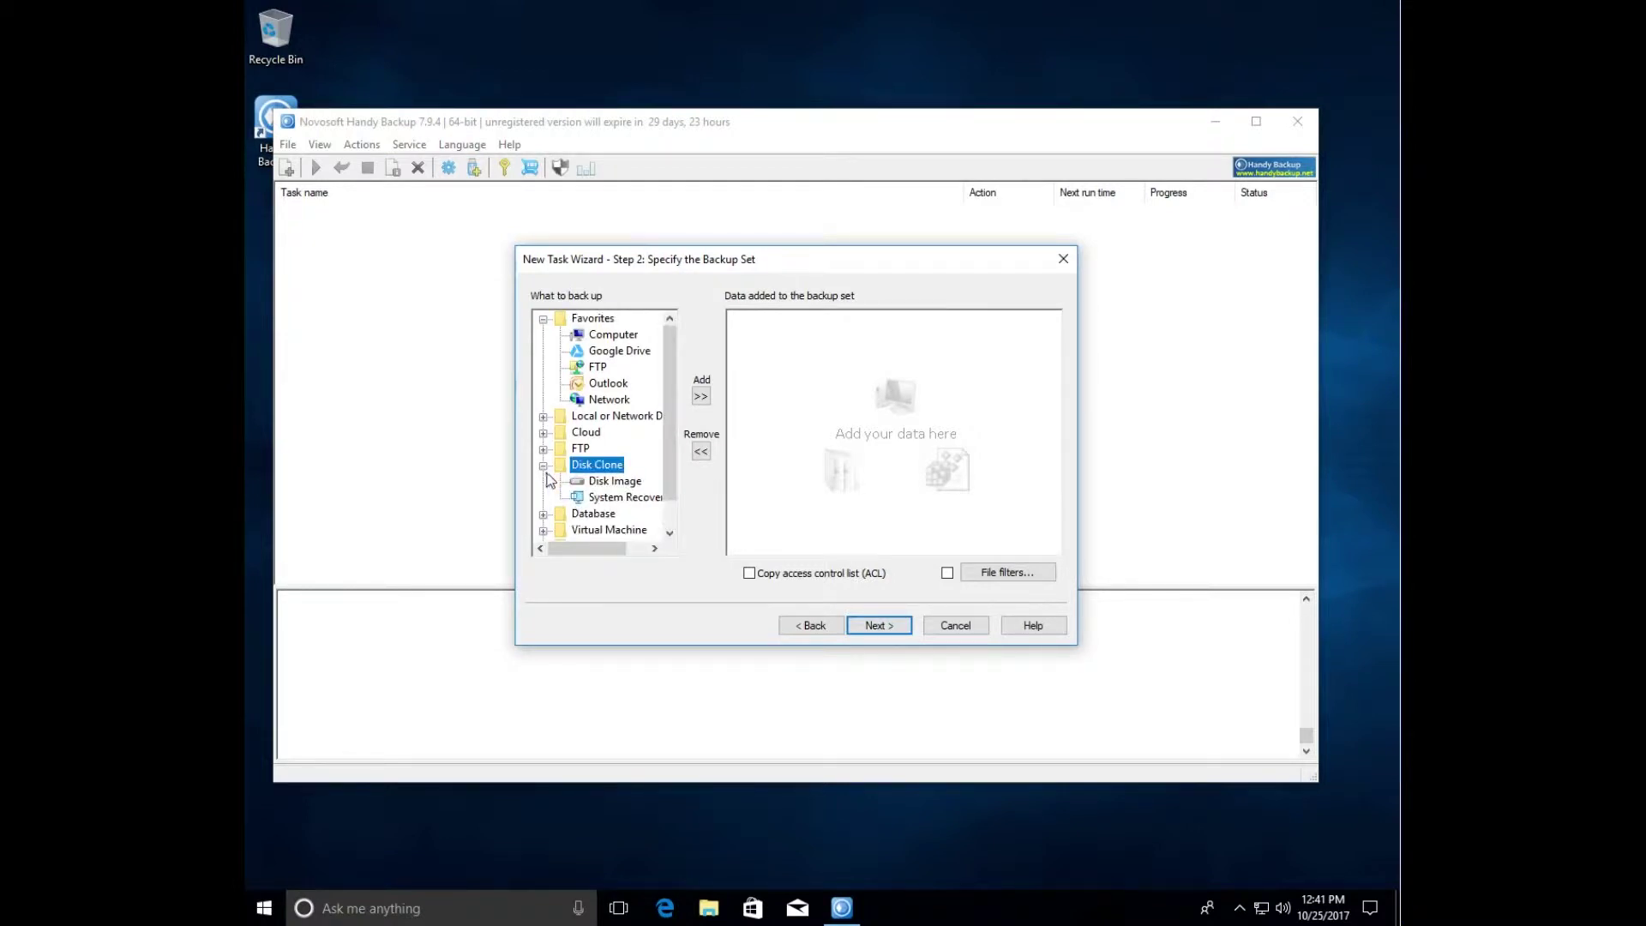
double_click(614, 481)
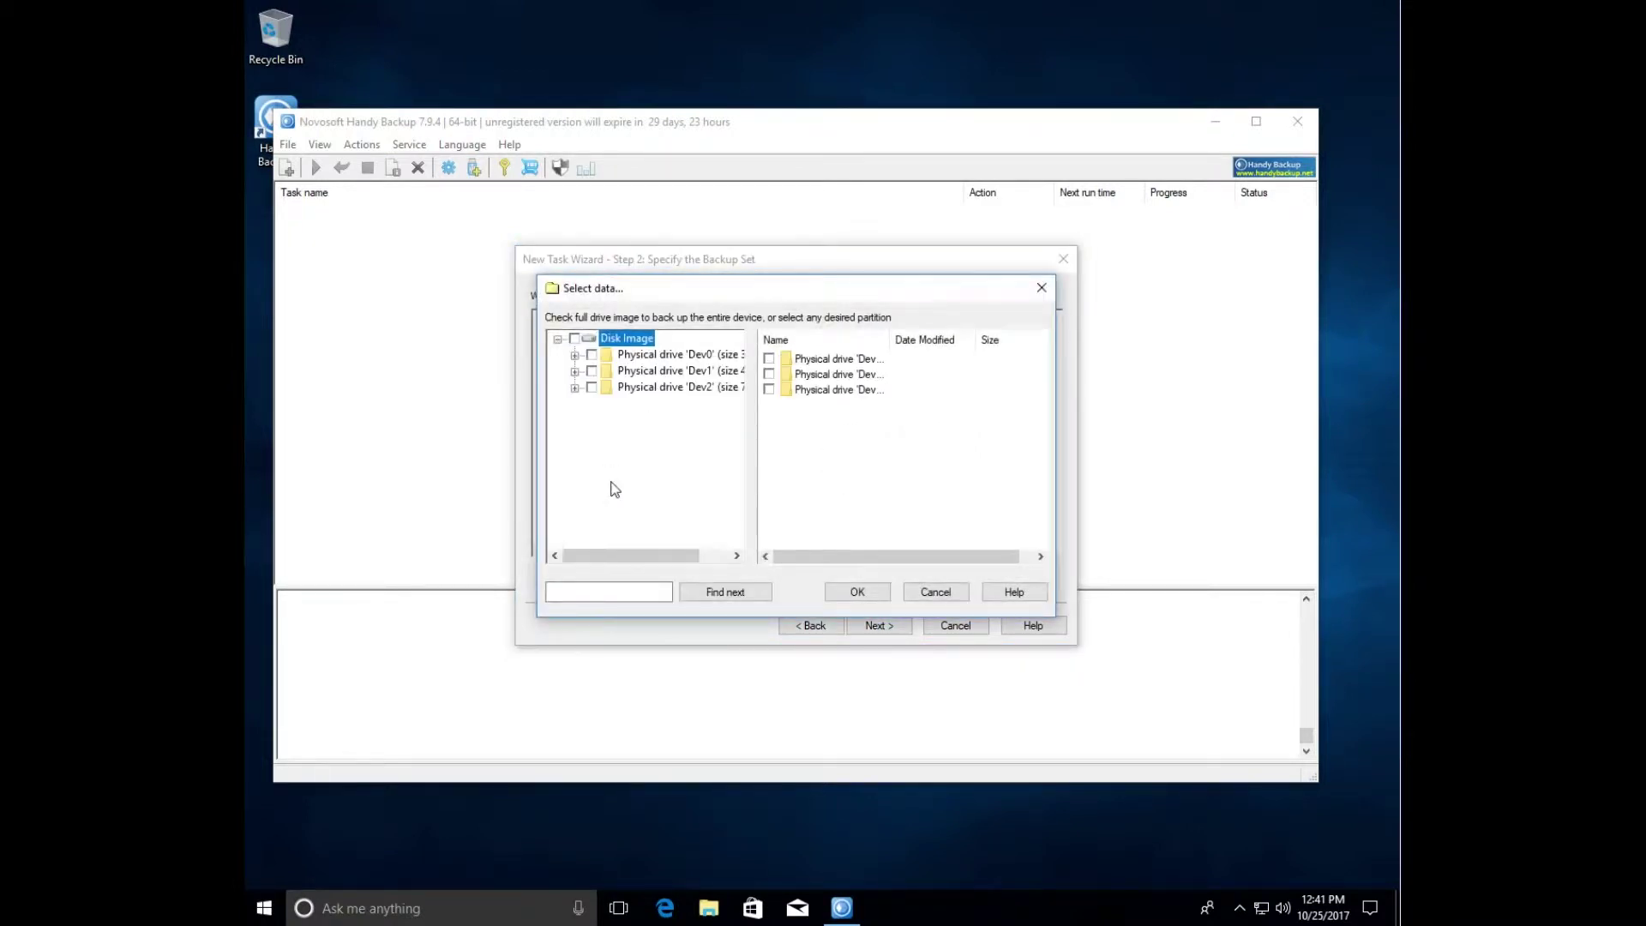
click(576, 358)
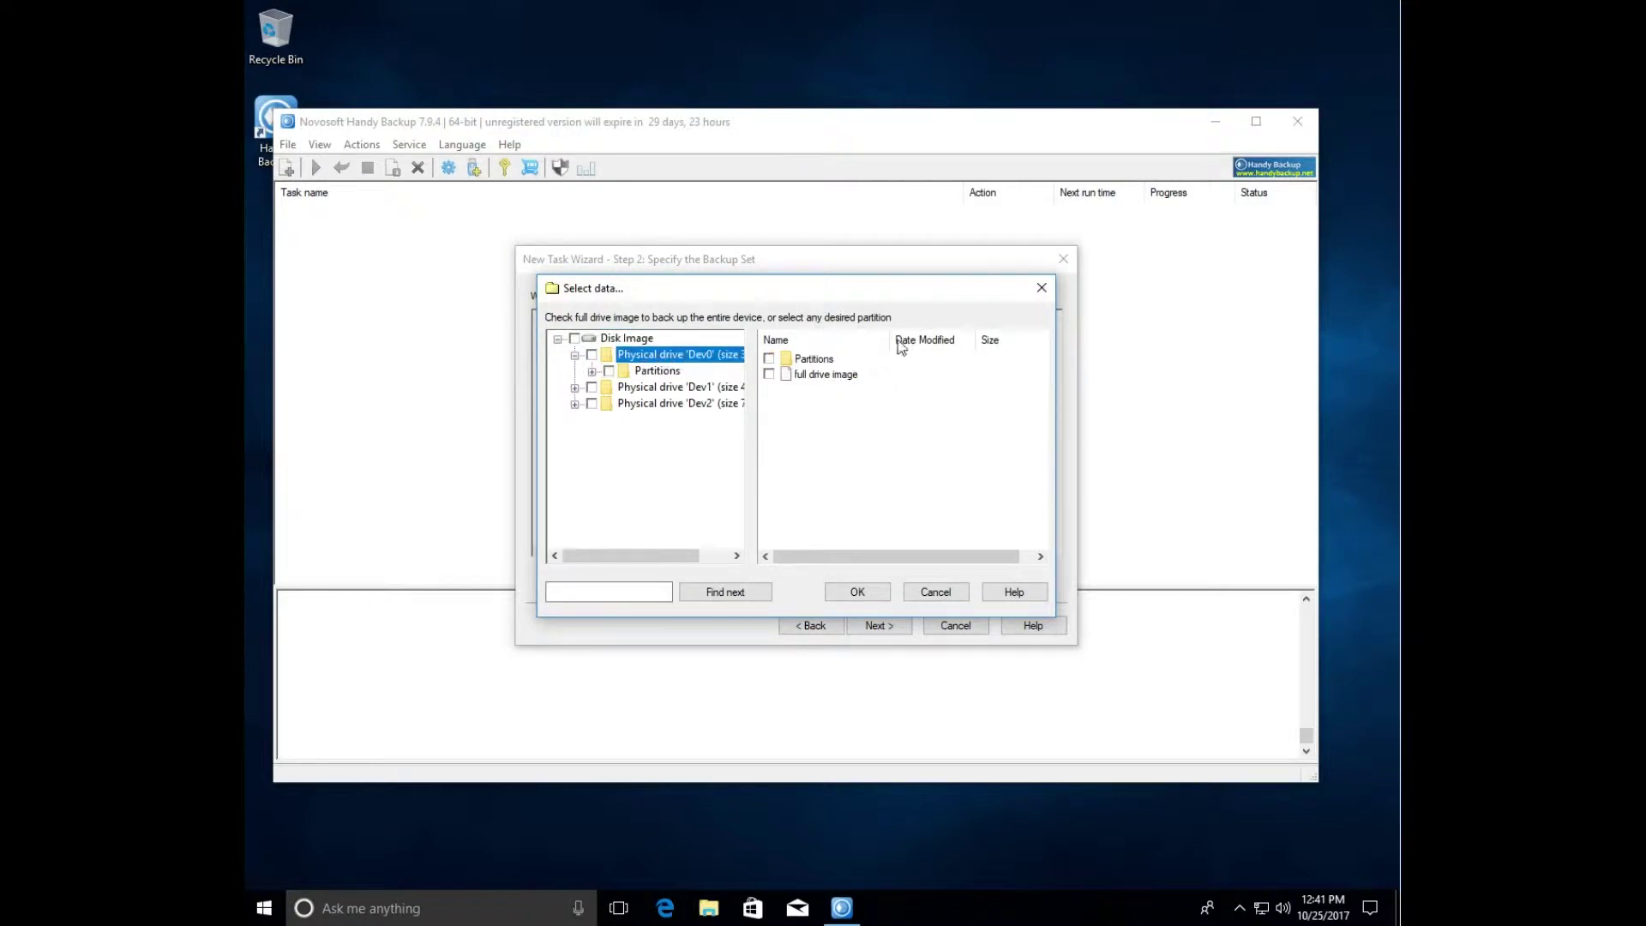
drag(892, 341, 956, 340)
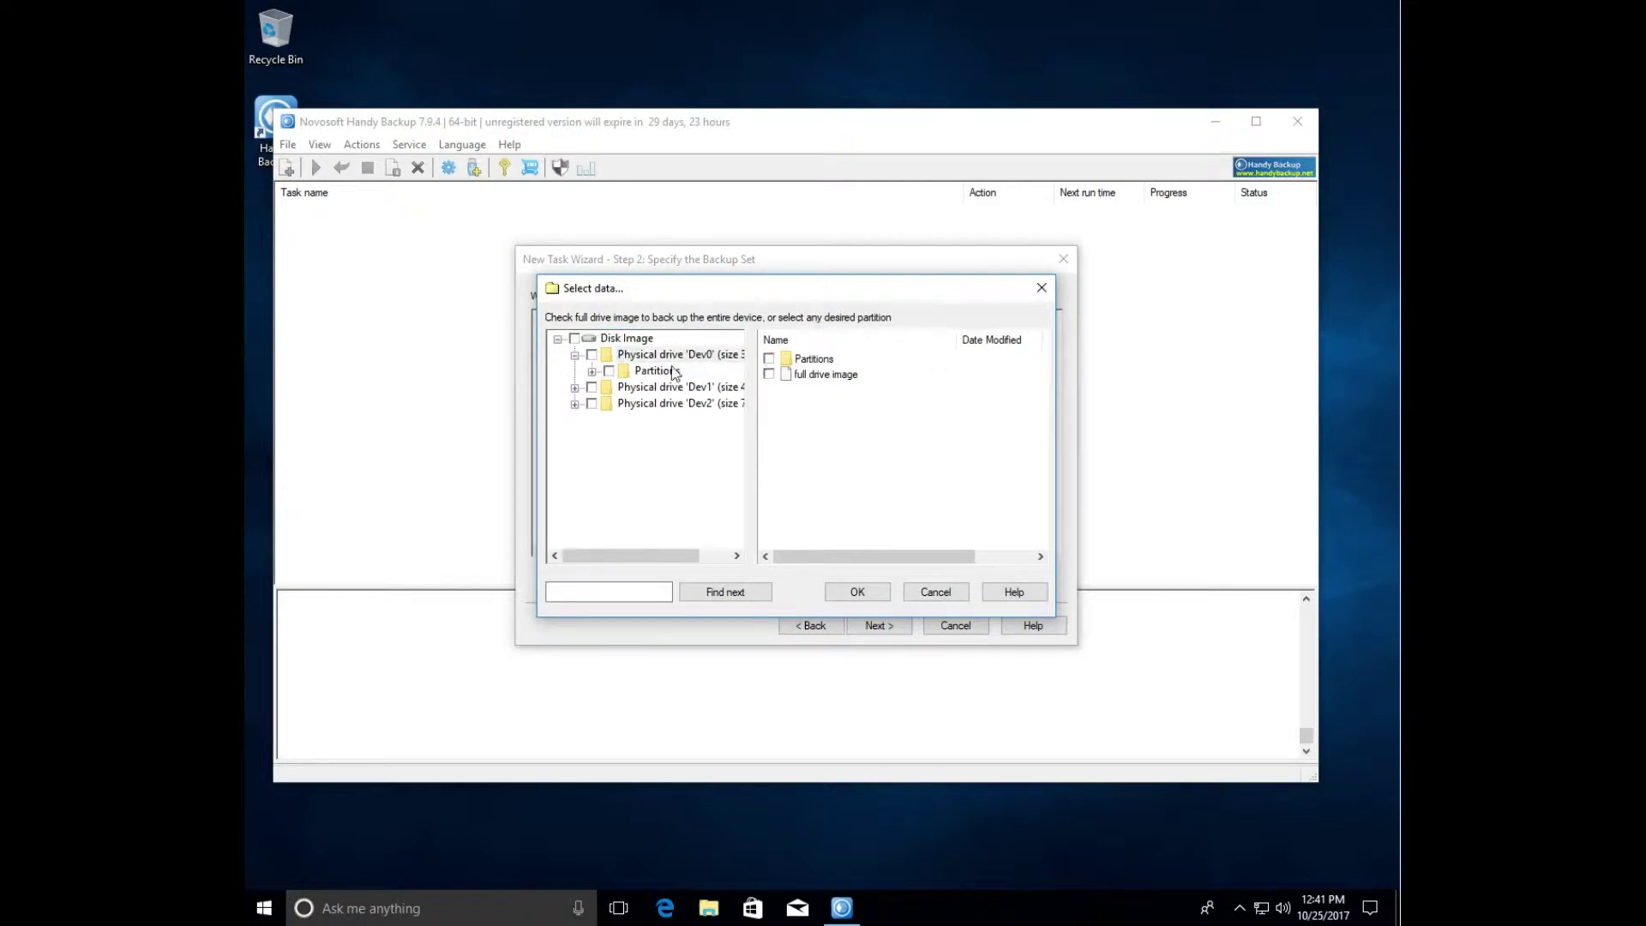
- Look through Dev0's partitions and physical drive Dev1, then return to Dev0
double_click(819, 360)
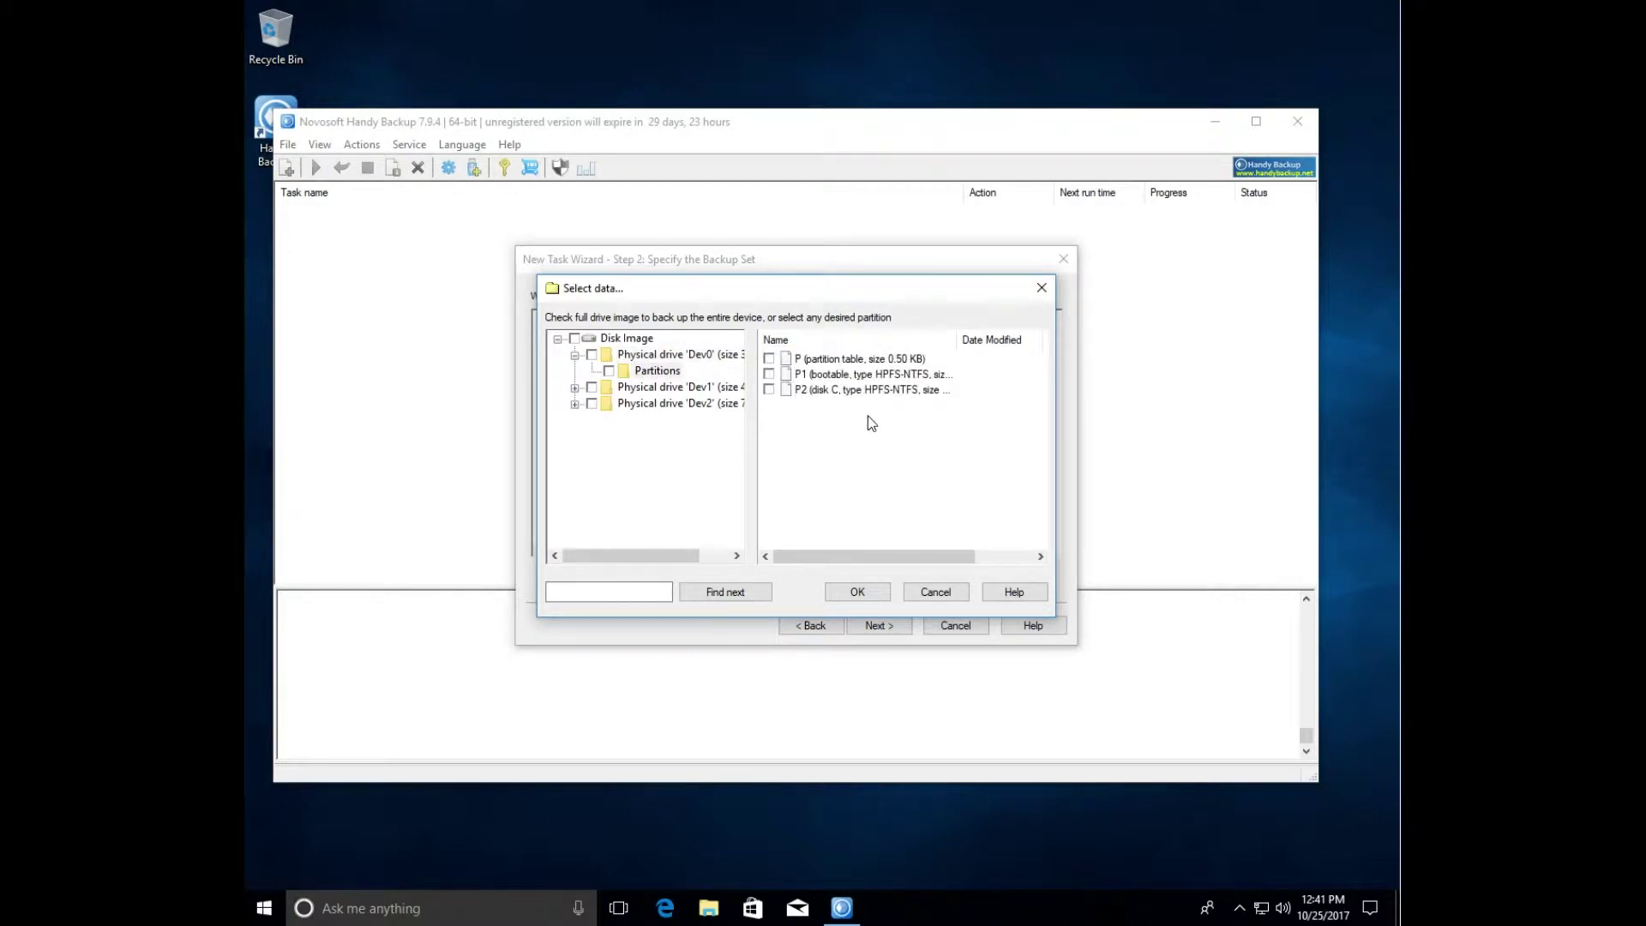
click(679, 355)
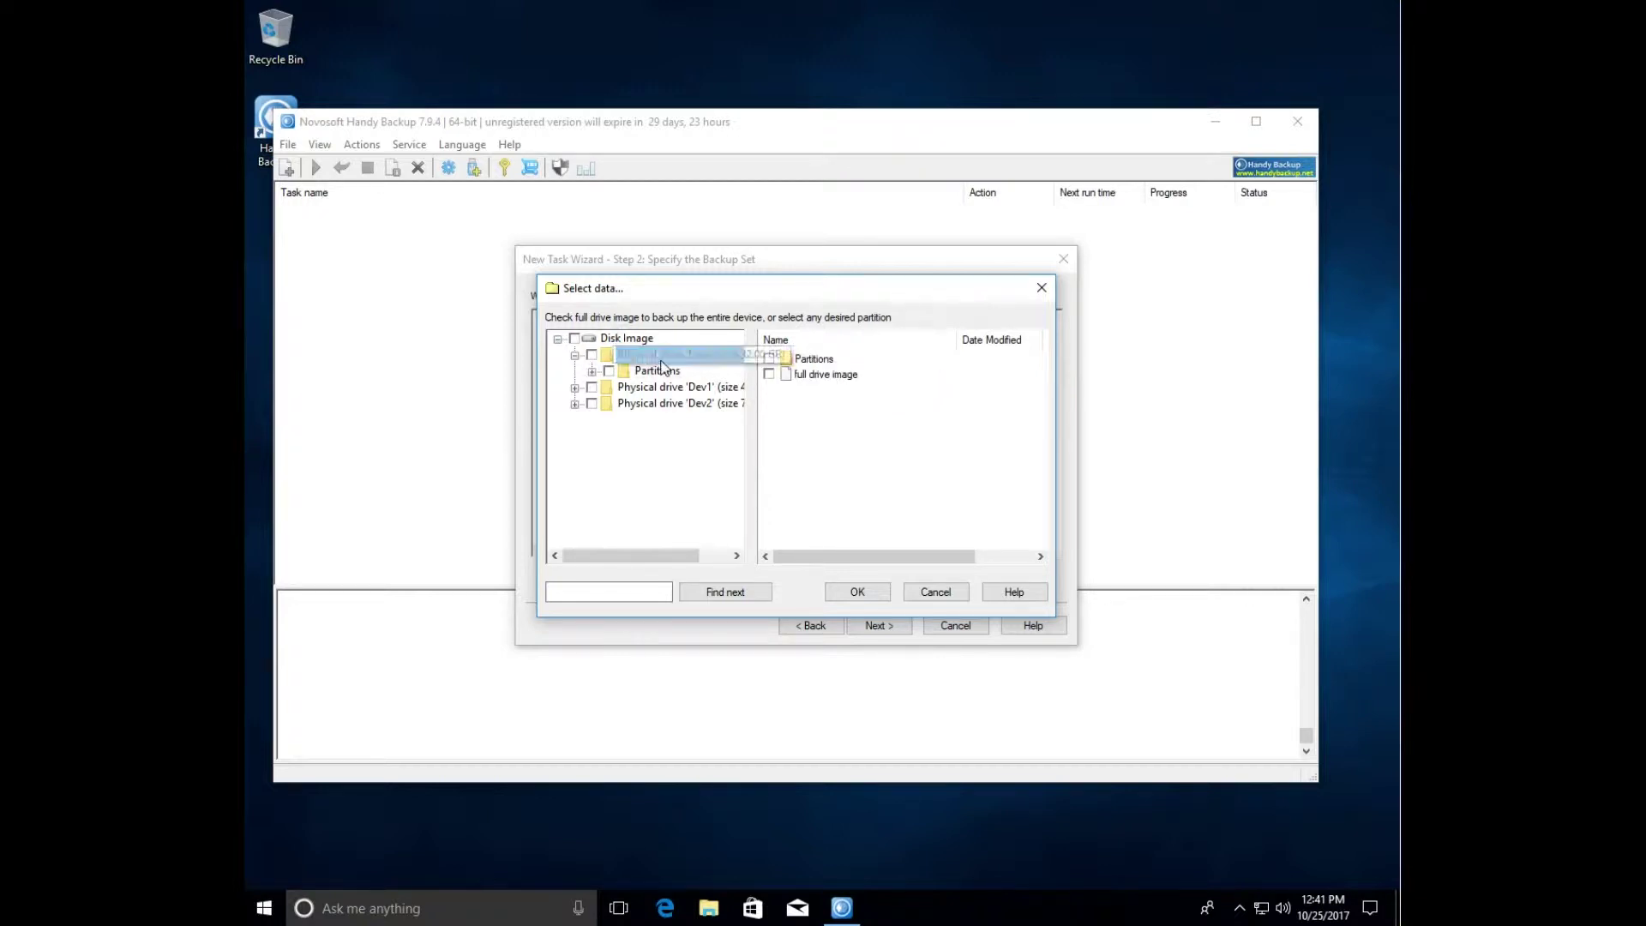
click(626, 339)
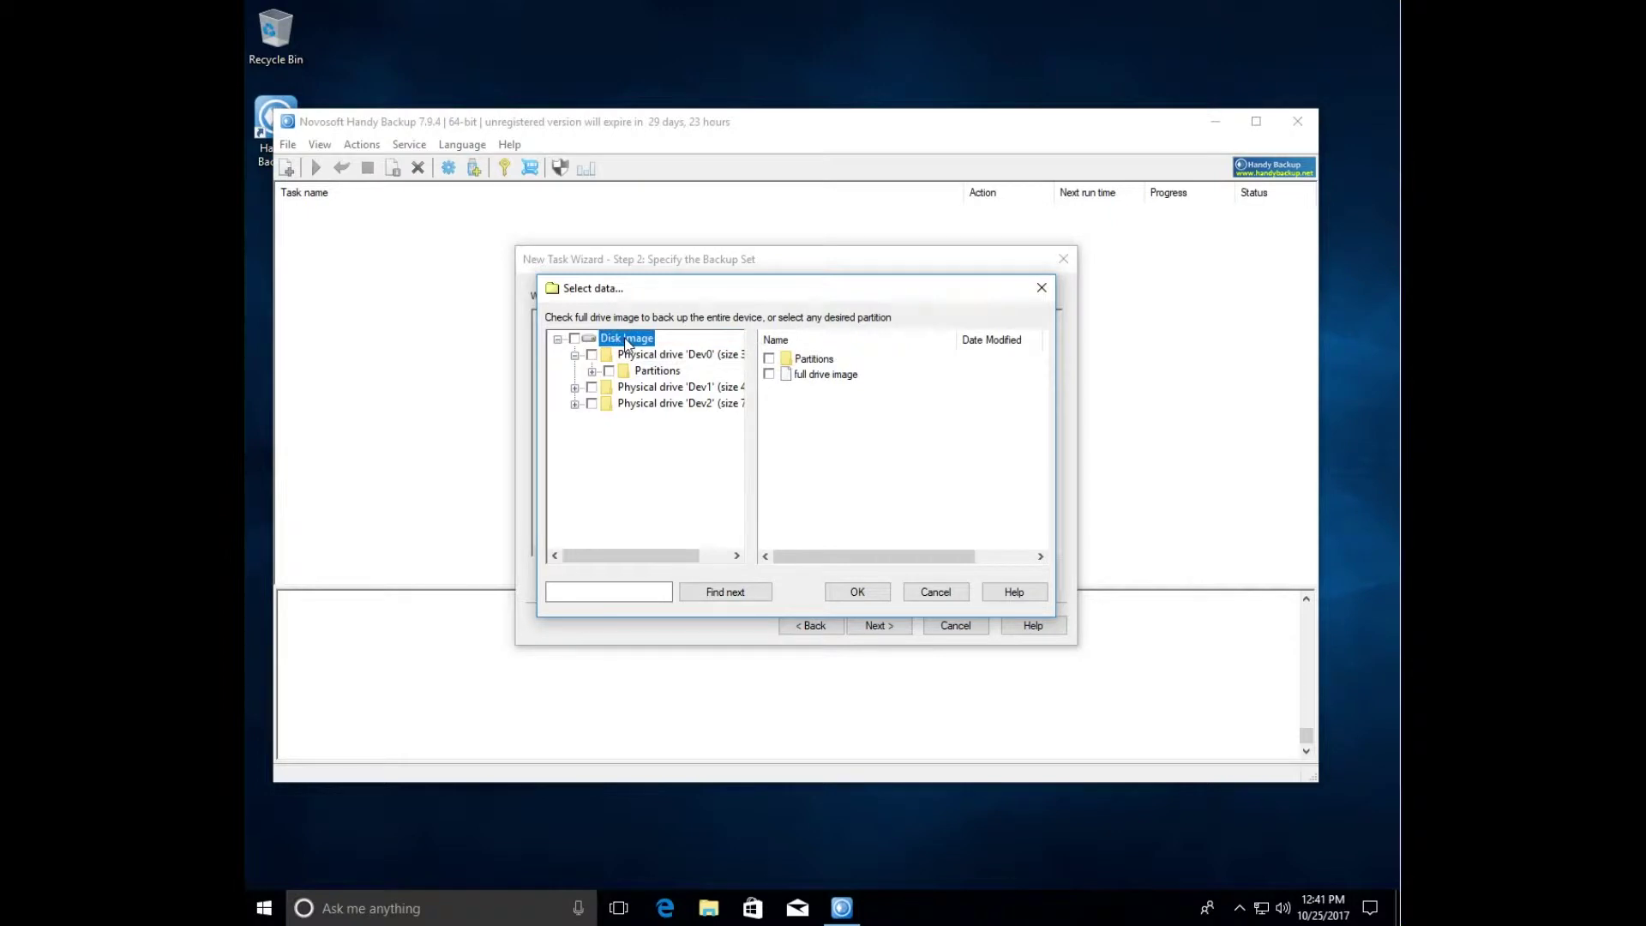
click(574, 355)
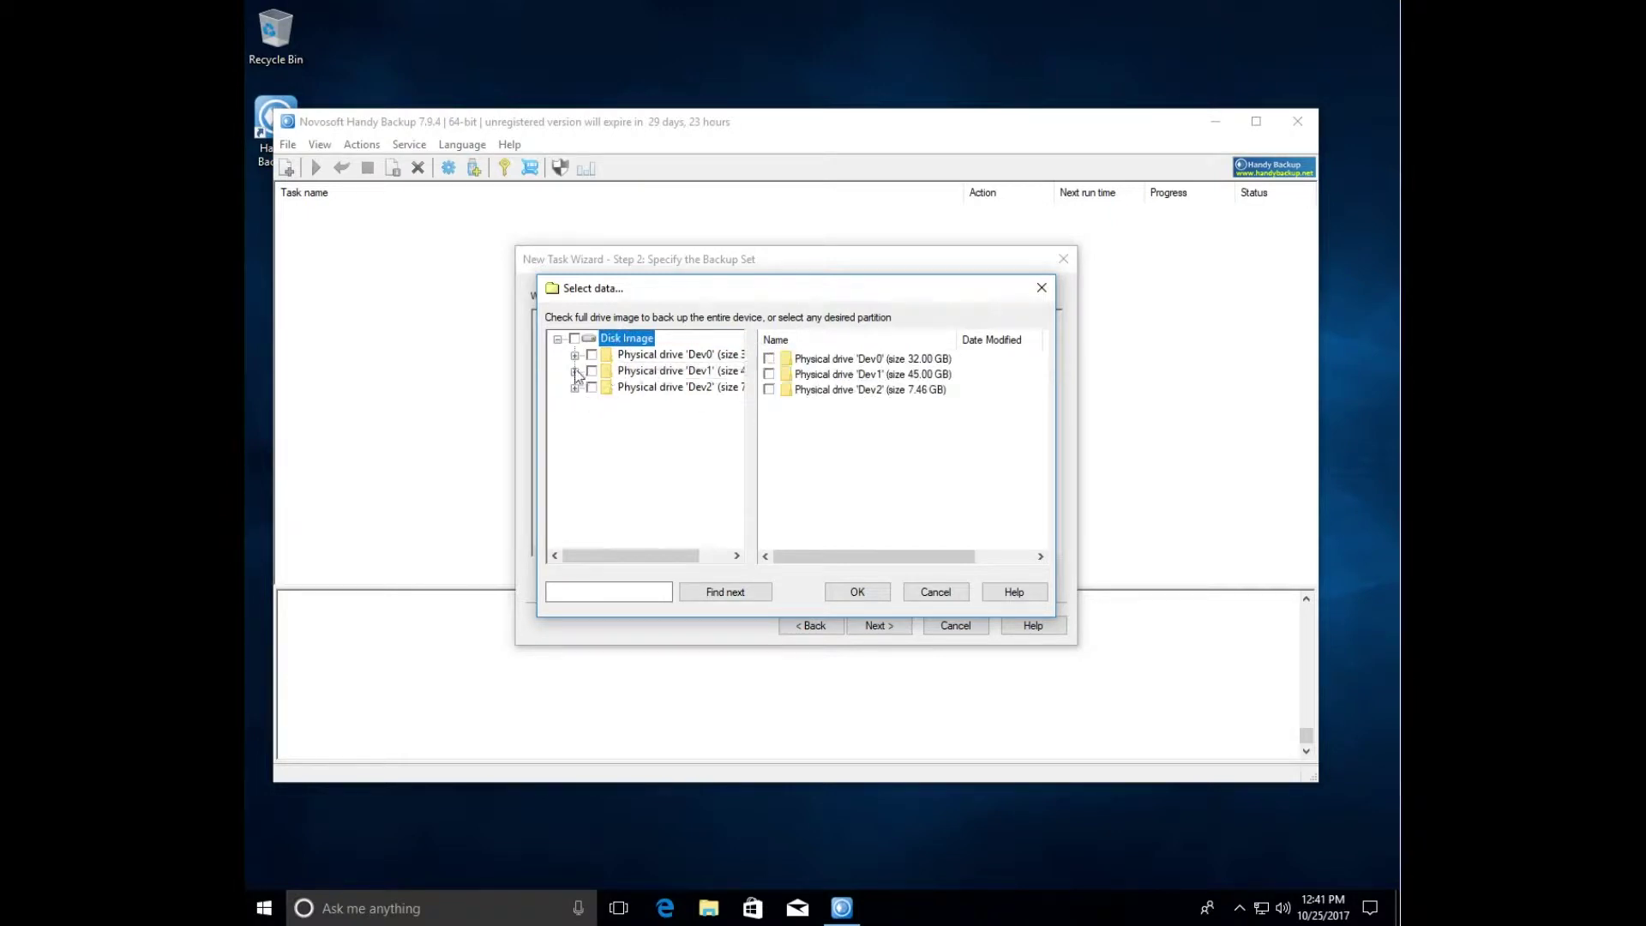
click(576, 374)
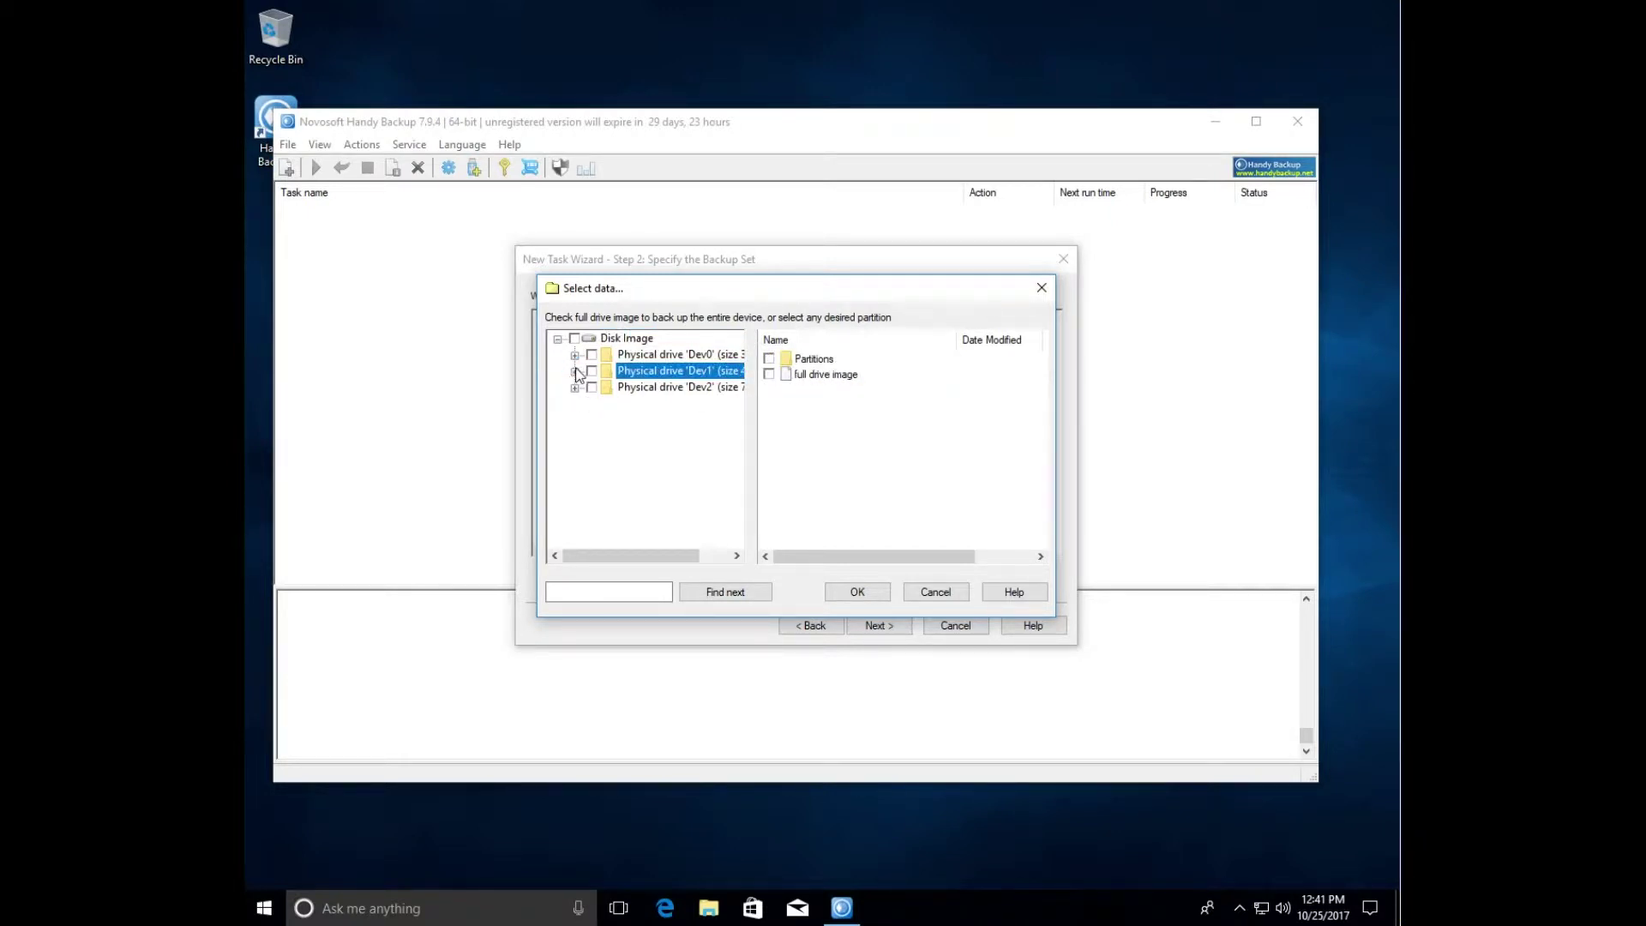
click(687, 358)
- Tick Dev0's full 32 GB drive image and add it to the backup set
click(768, 375)
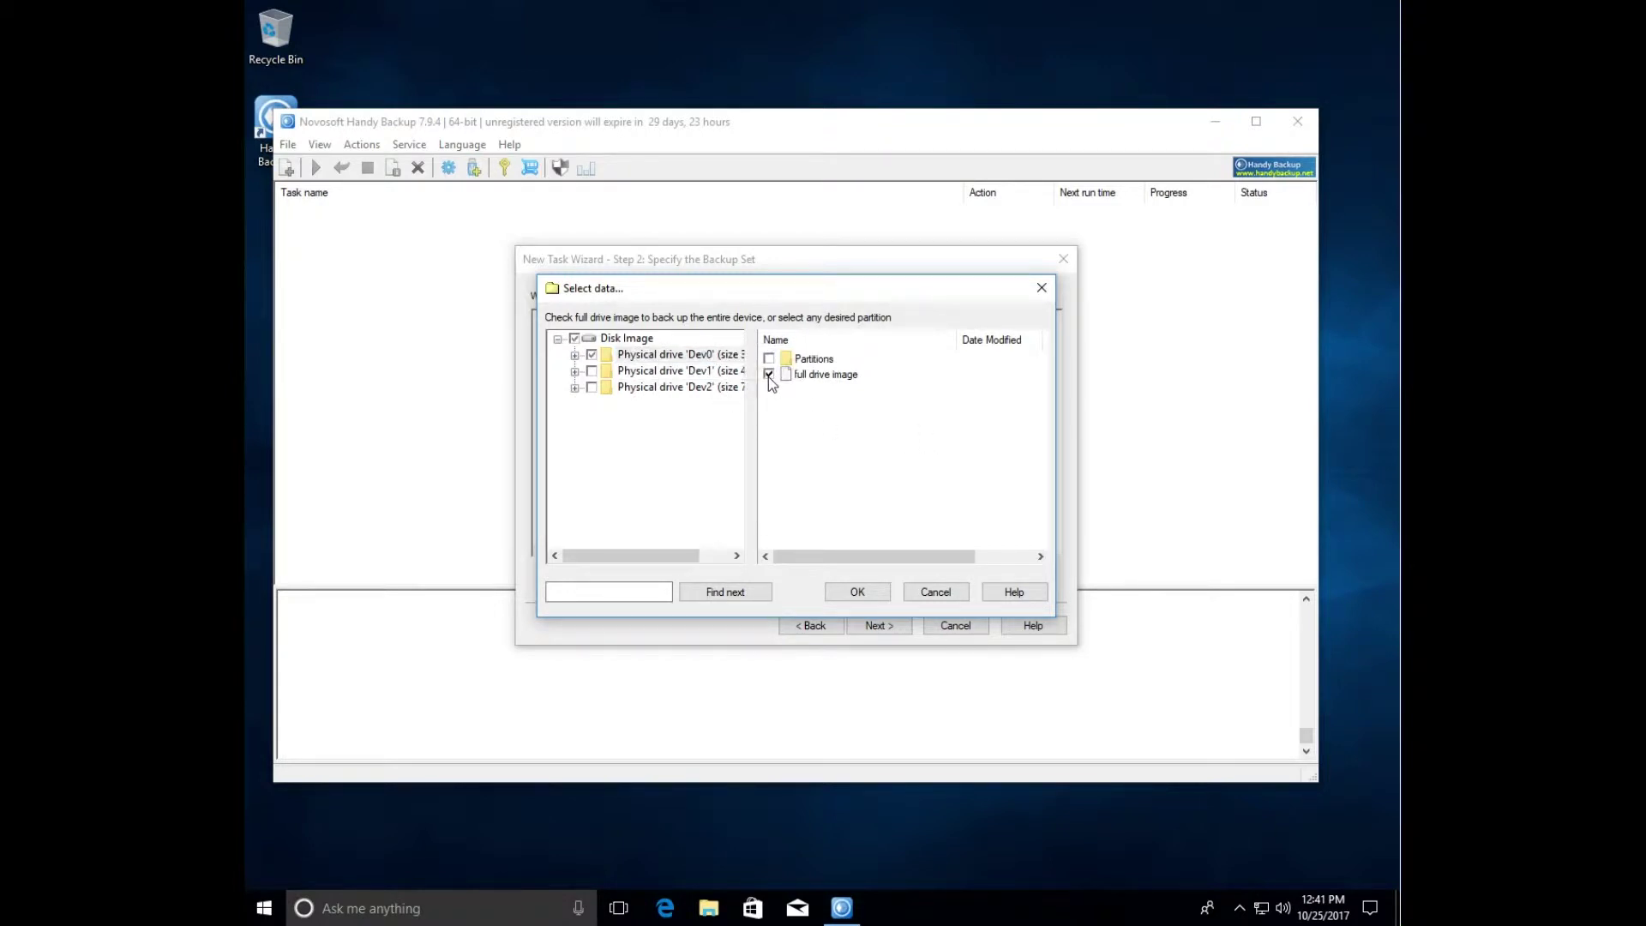
click(860, 594)
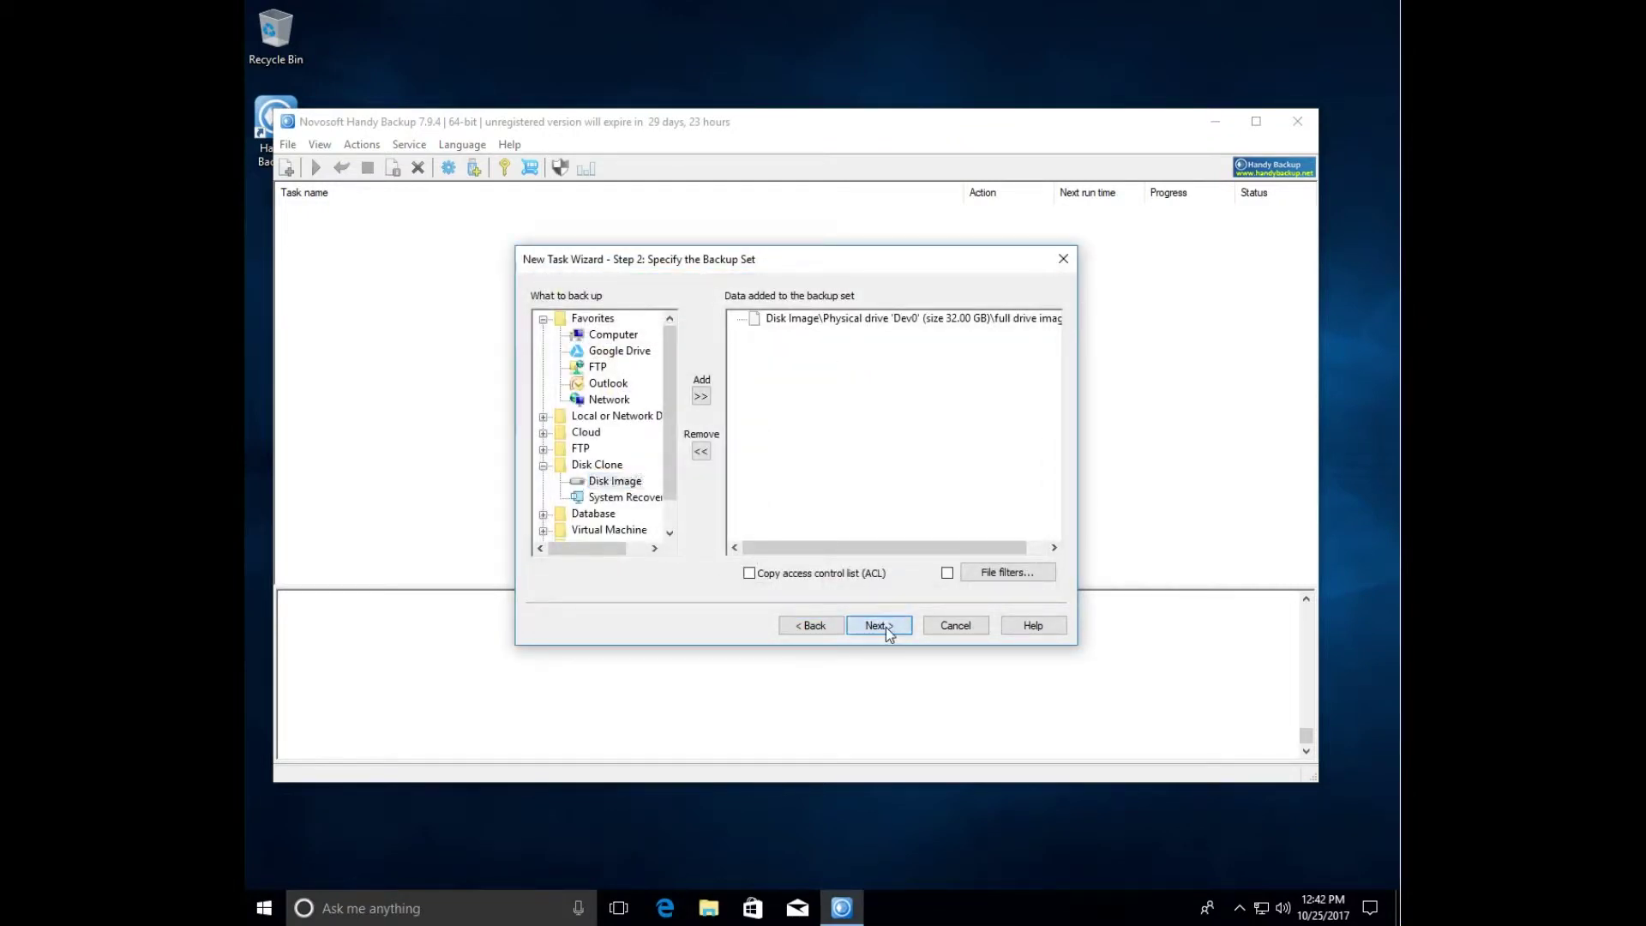
click(878, 625)
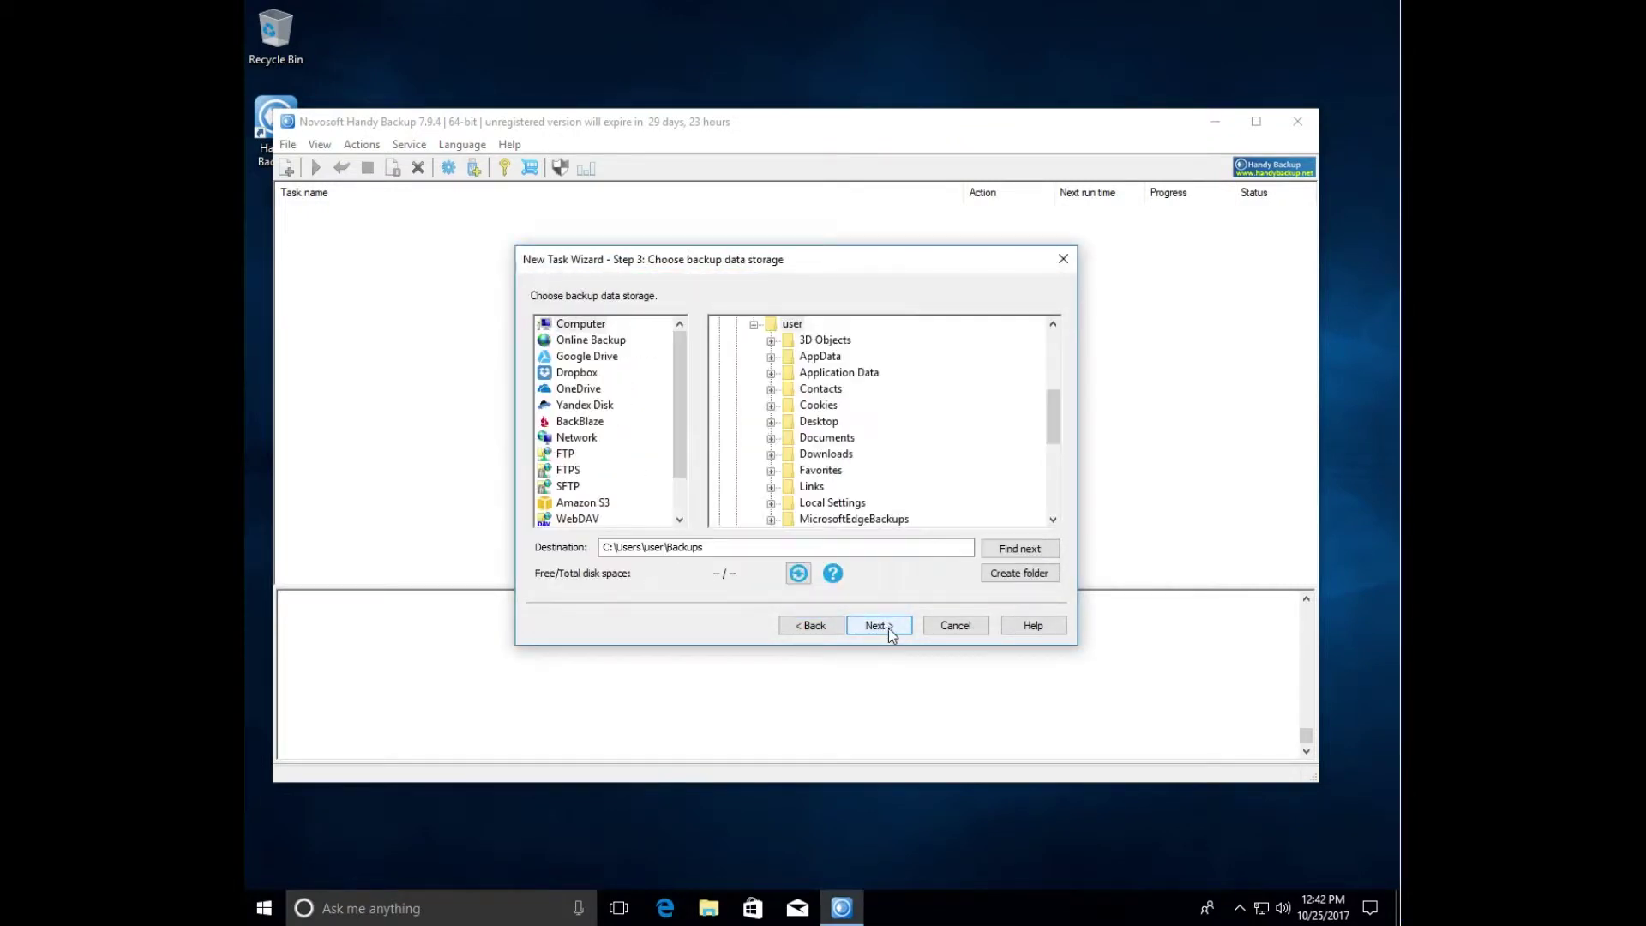
- Set drive D: as the destination, keeping default backup type, compression, schedule and notifications
click(753, 325)
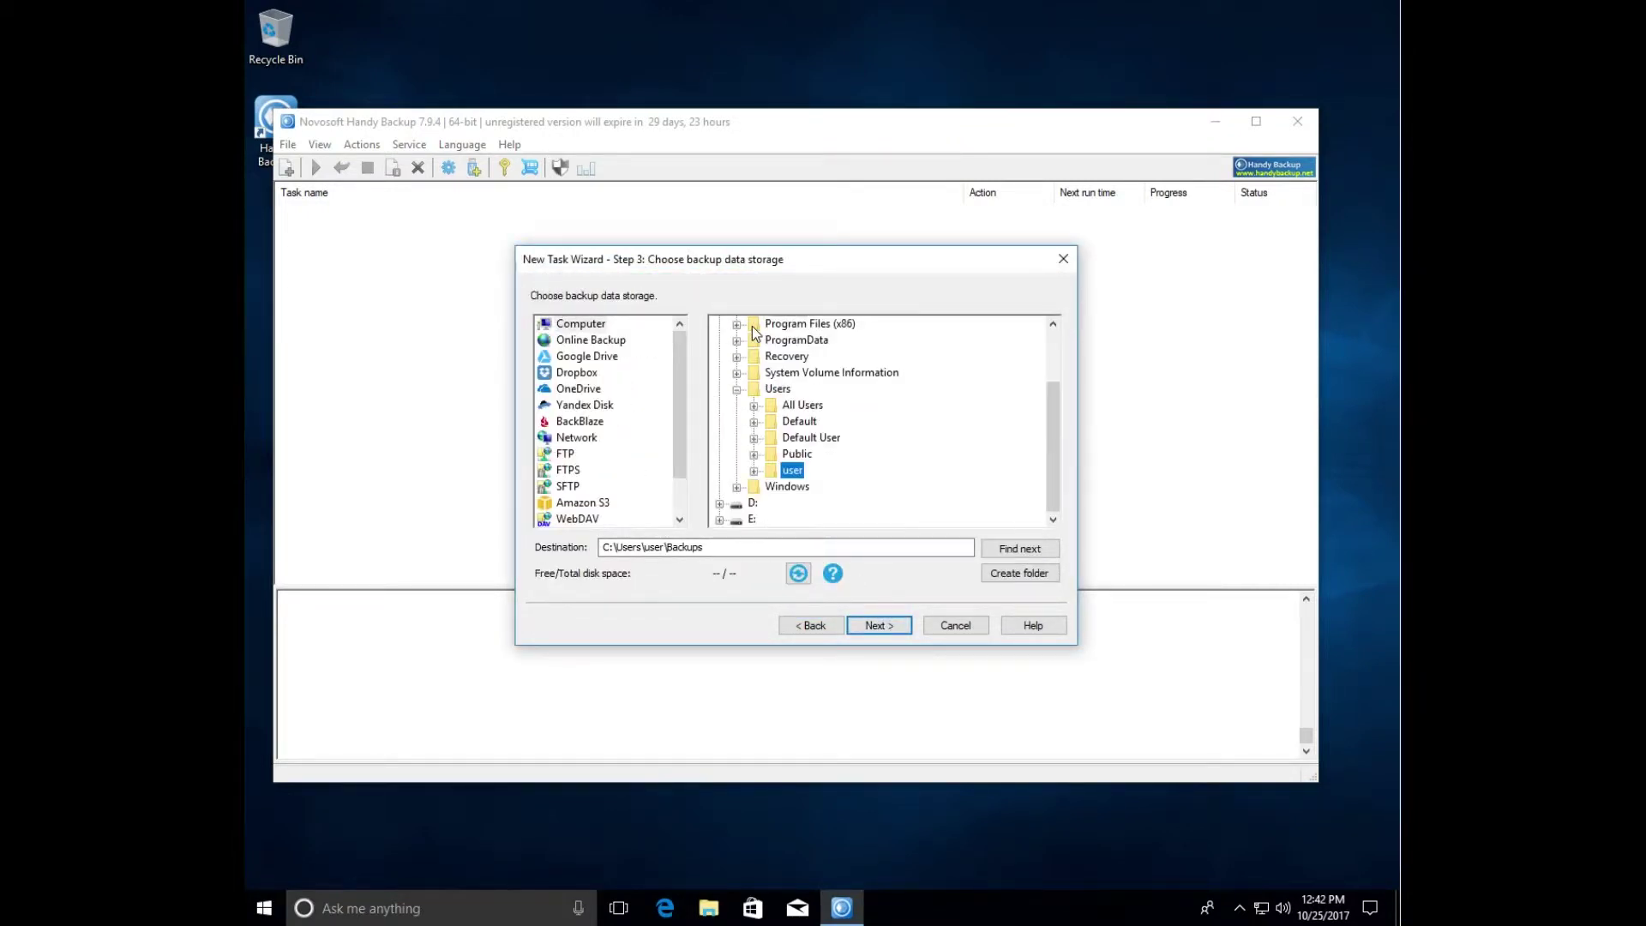
click(744, 505)
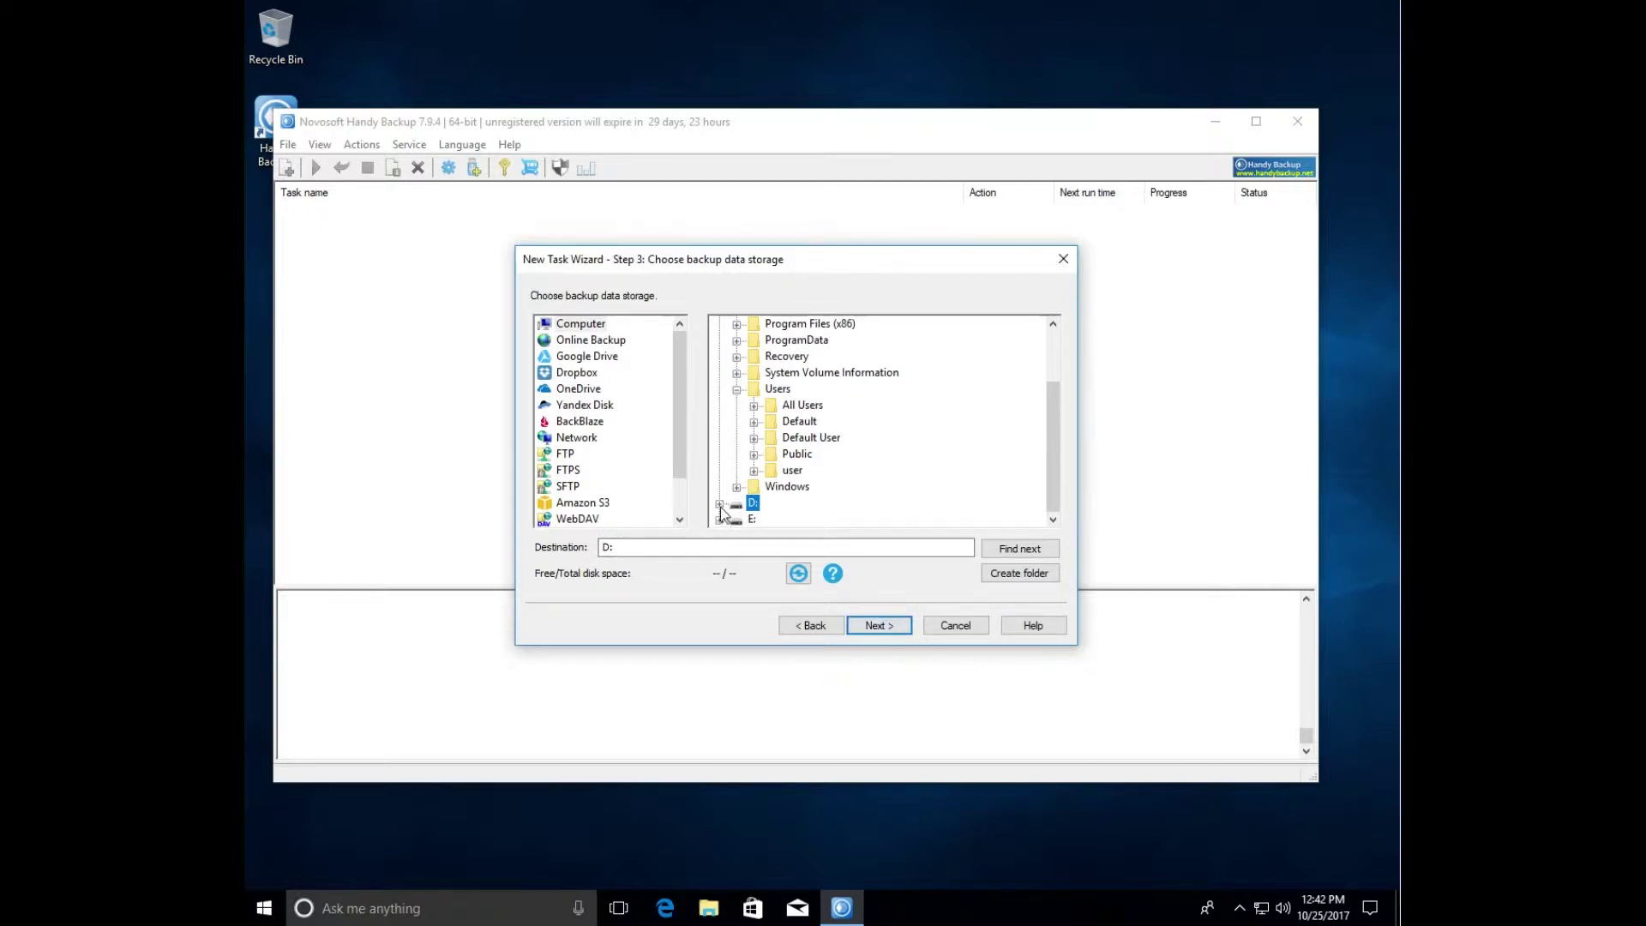
click(880, 625)
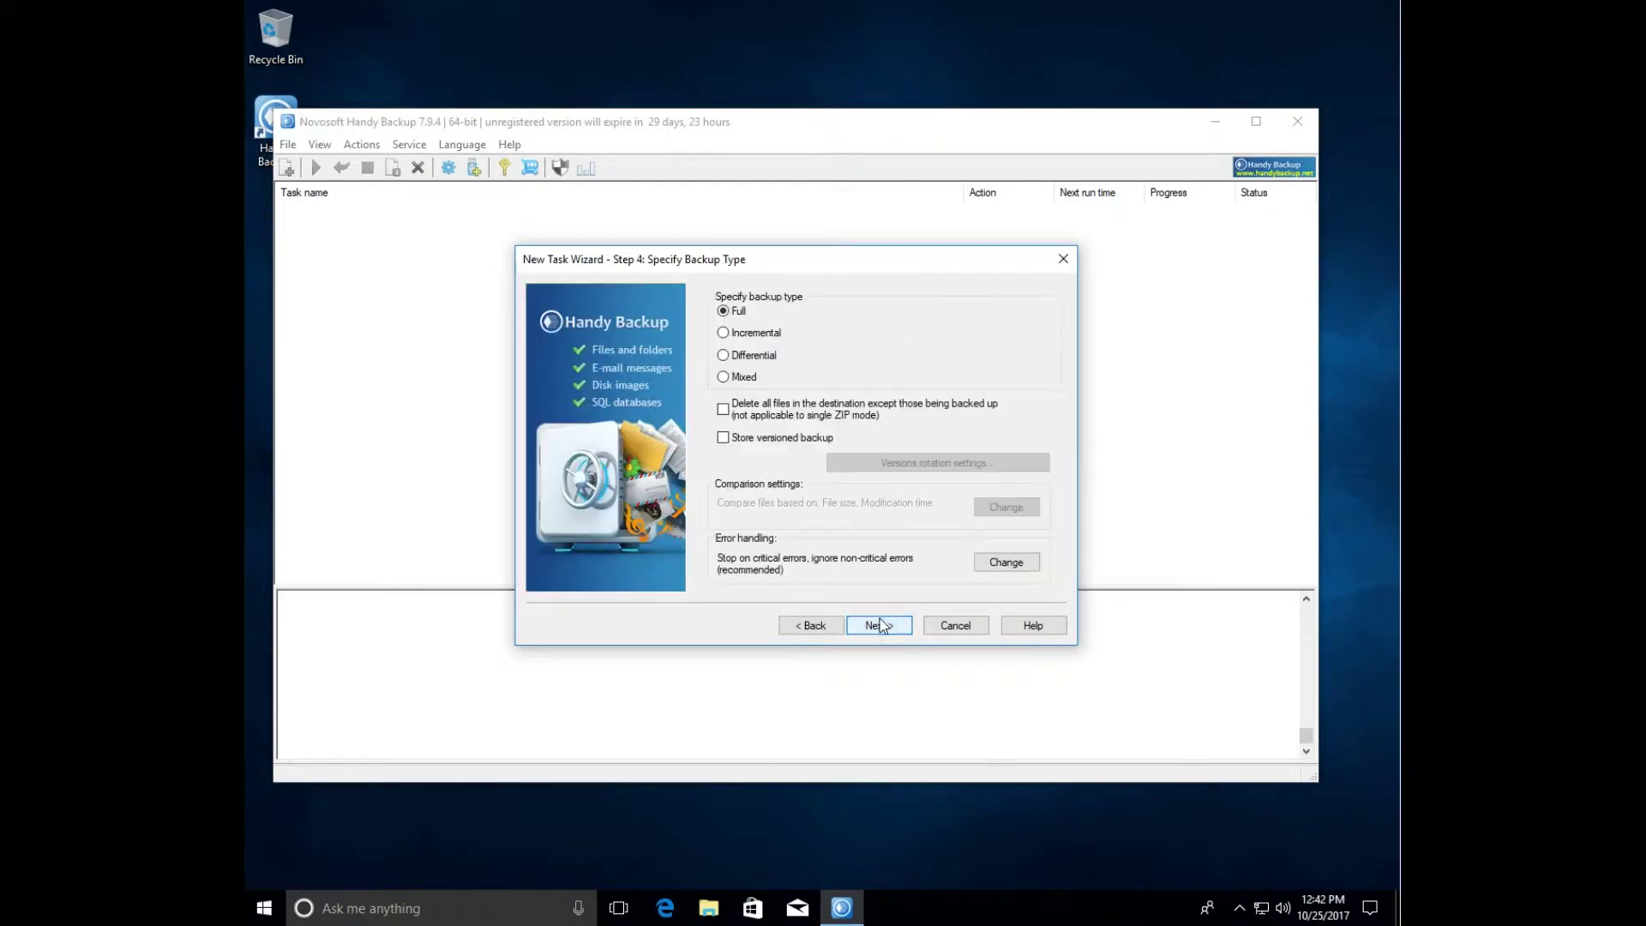
click(882, 623)
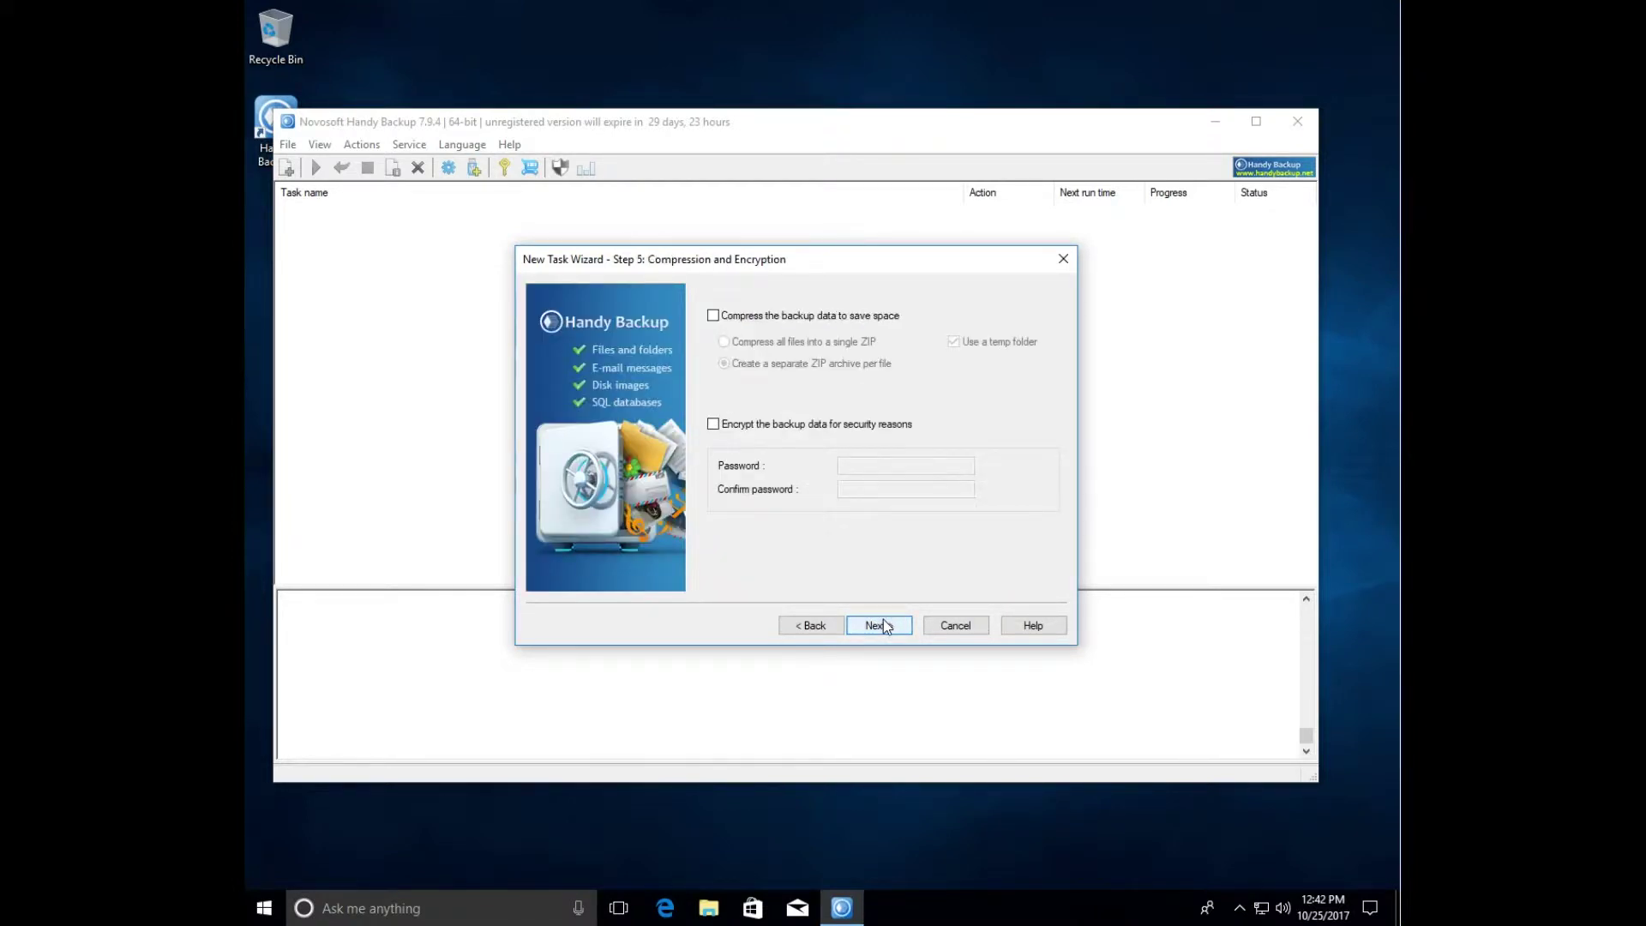
click(883, 625)
click(883, 625)
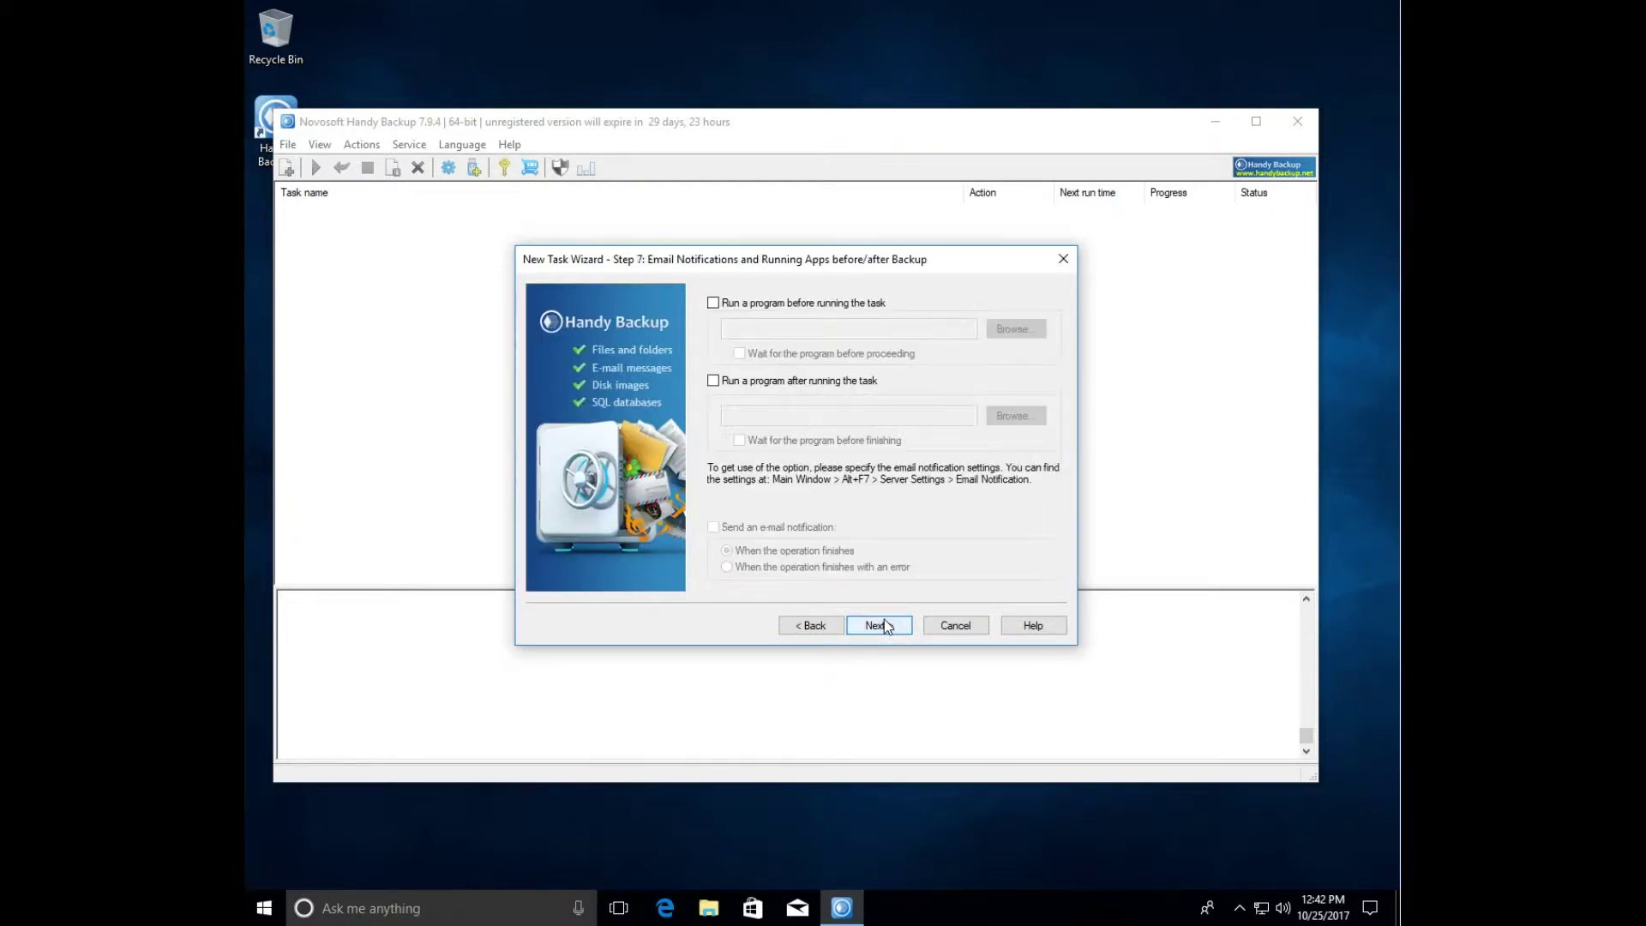
click(883, 625)
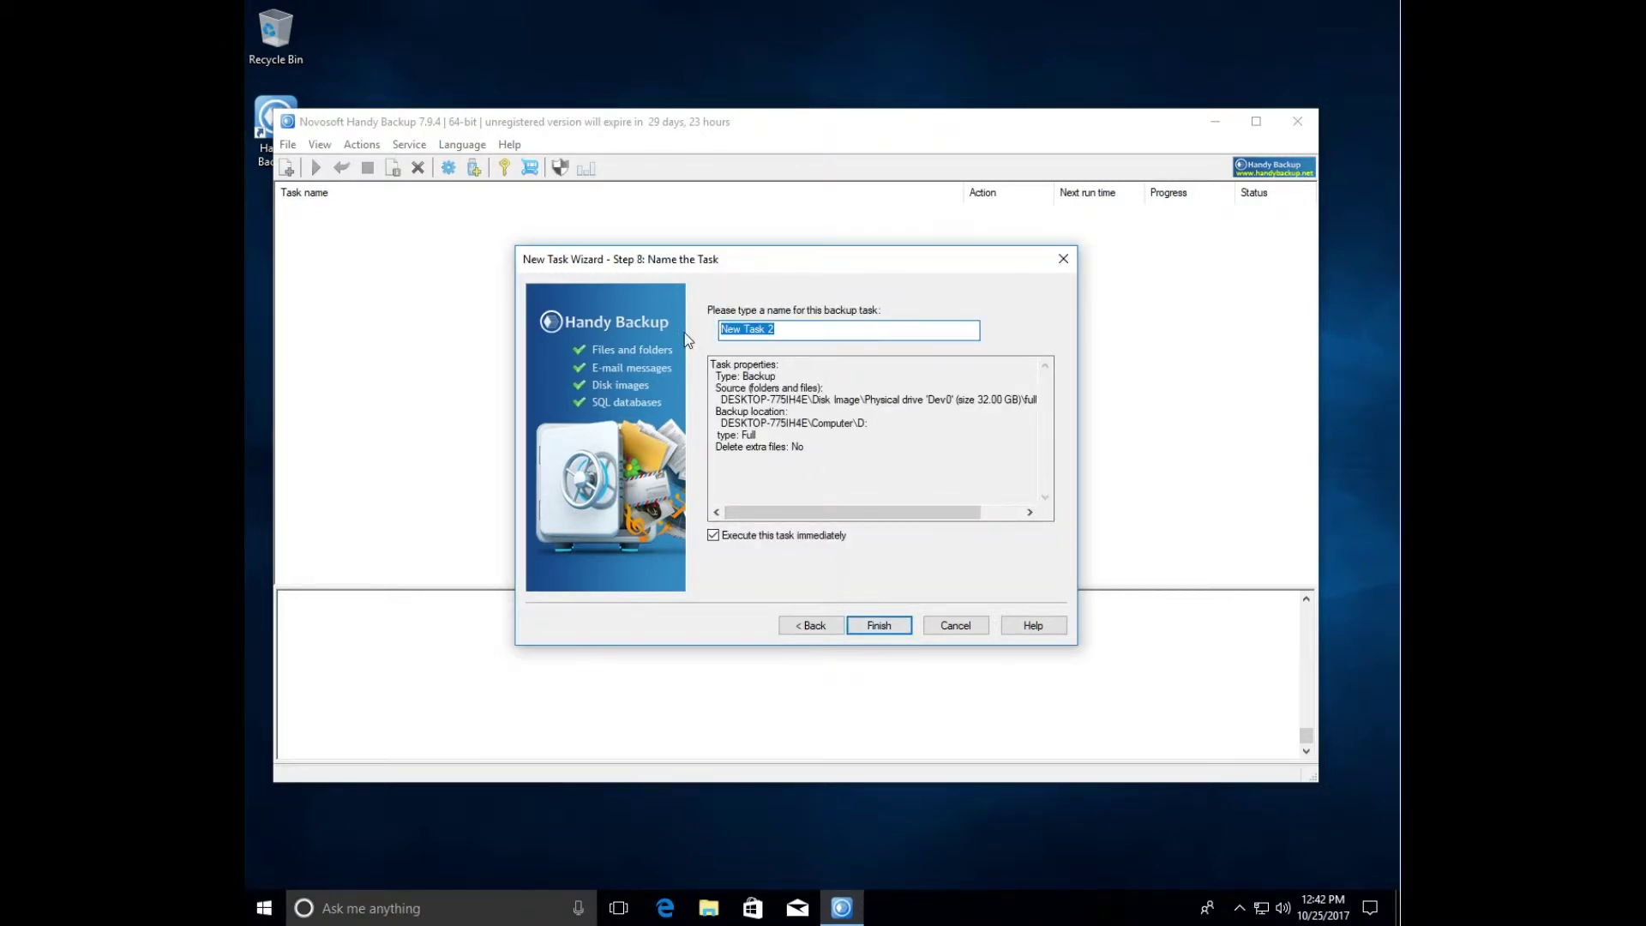
- Enter 'Disk_C_full' as the task name and finish the wizard
text(D)
text(isk_C_full)
click(878, 625)
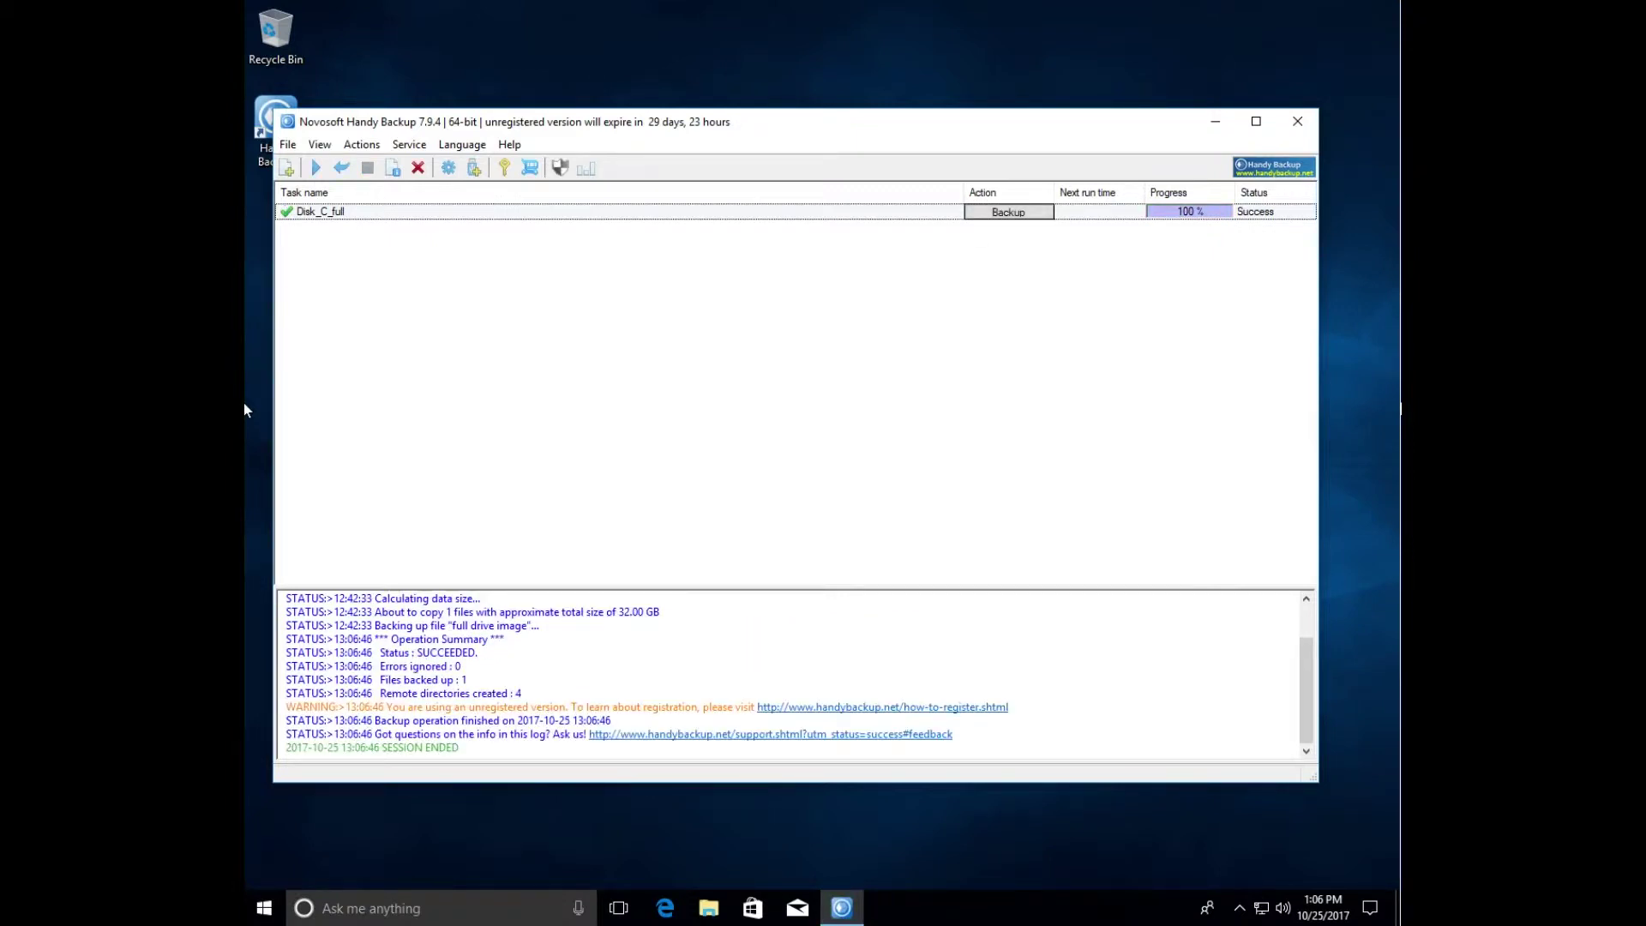
- Open File Explorer to check the finished backup on disk
click(717, 915)
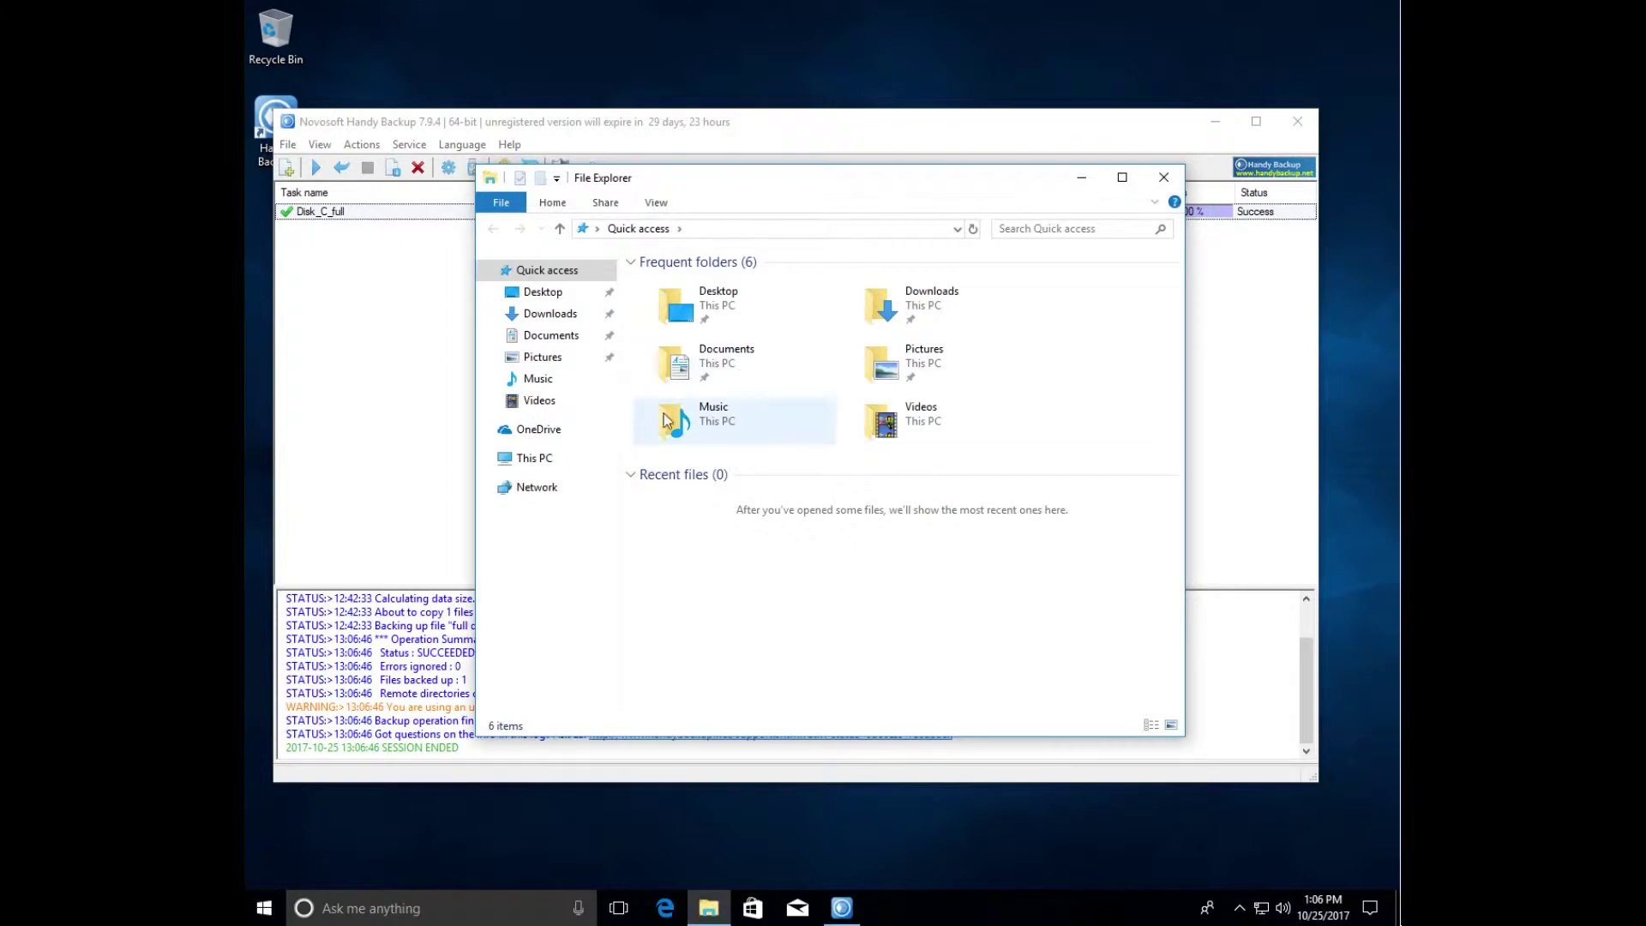
click(535, 459)
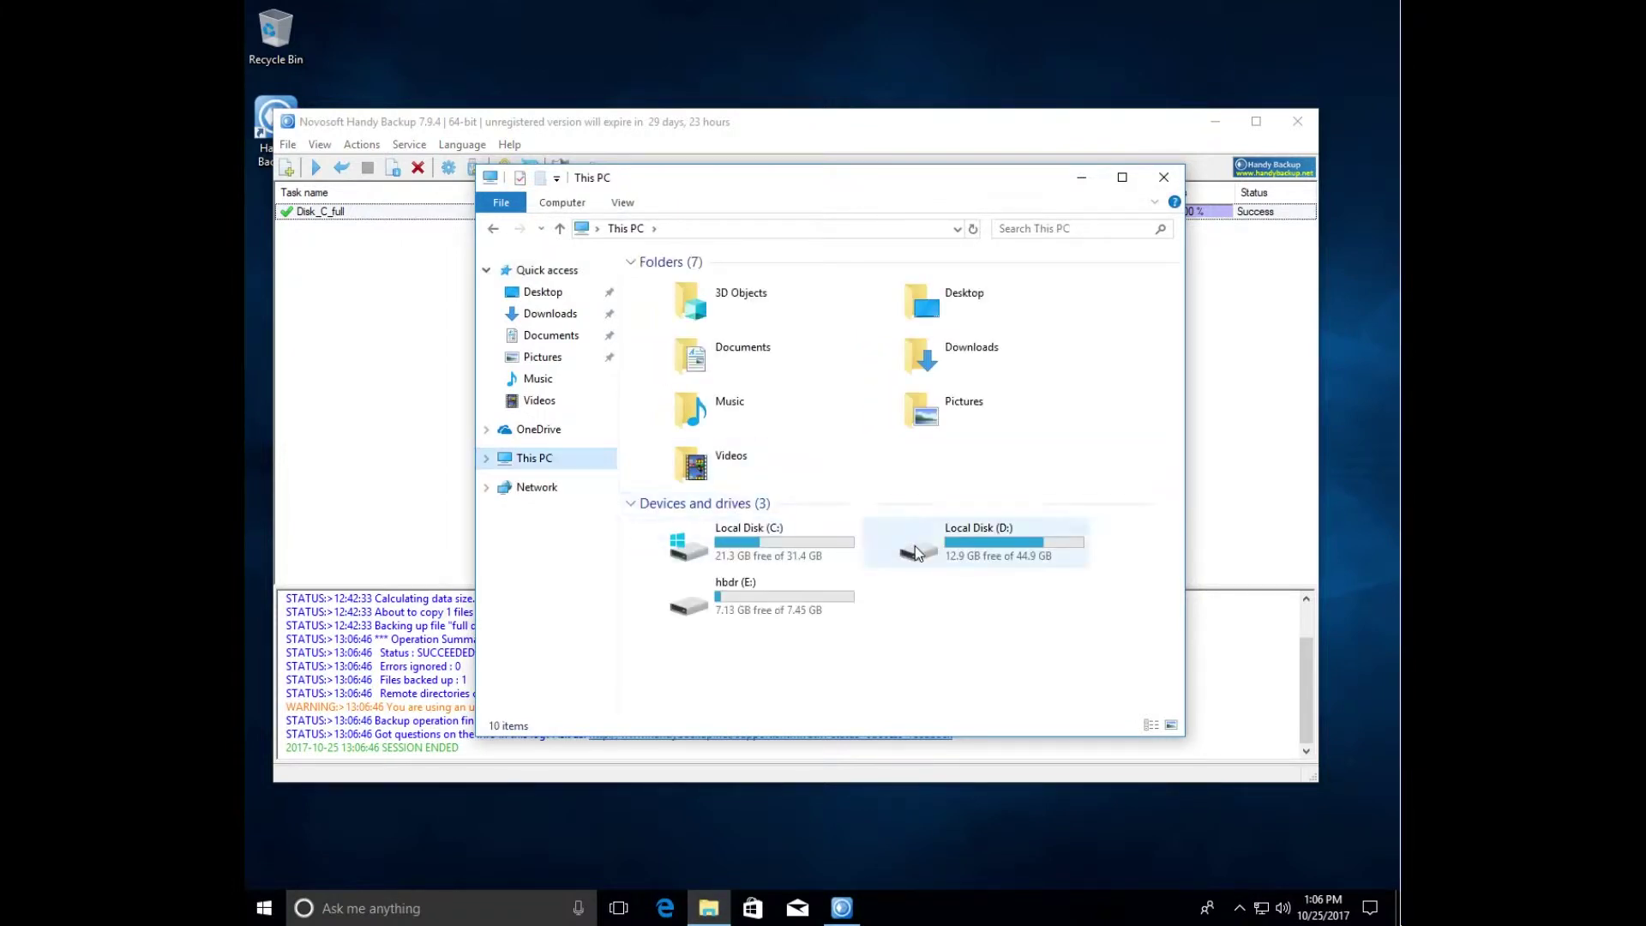
double_click(981, 558)
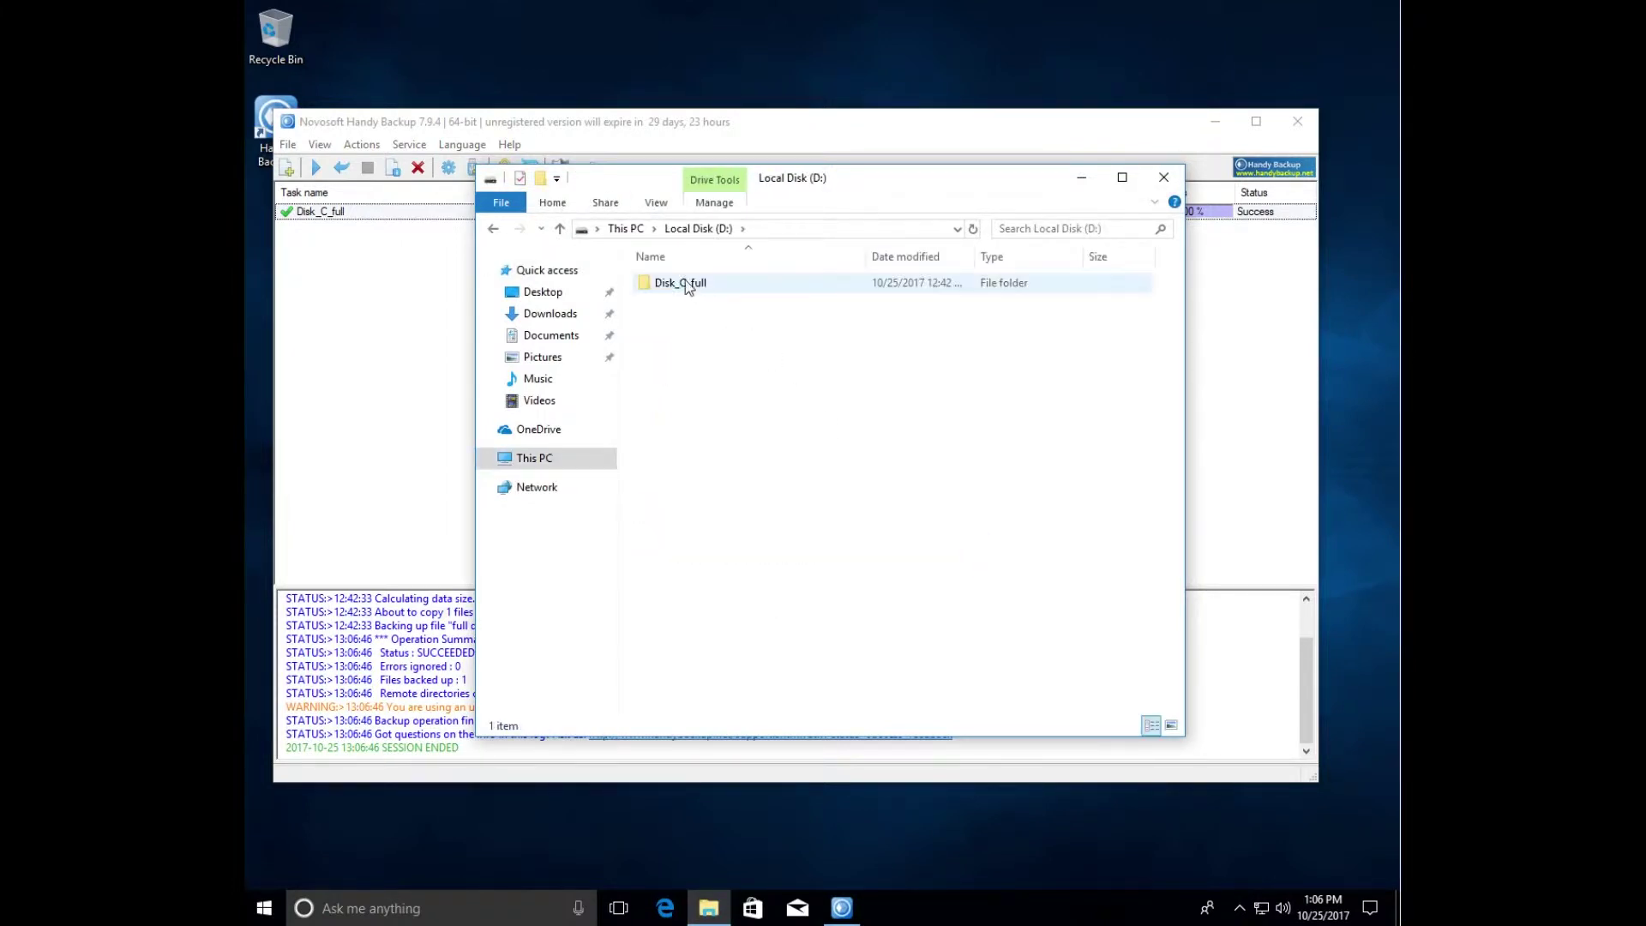
double_click(679, 283)
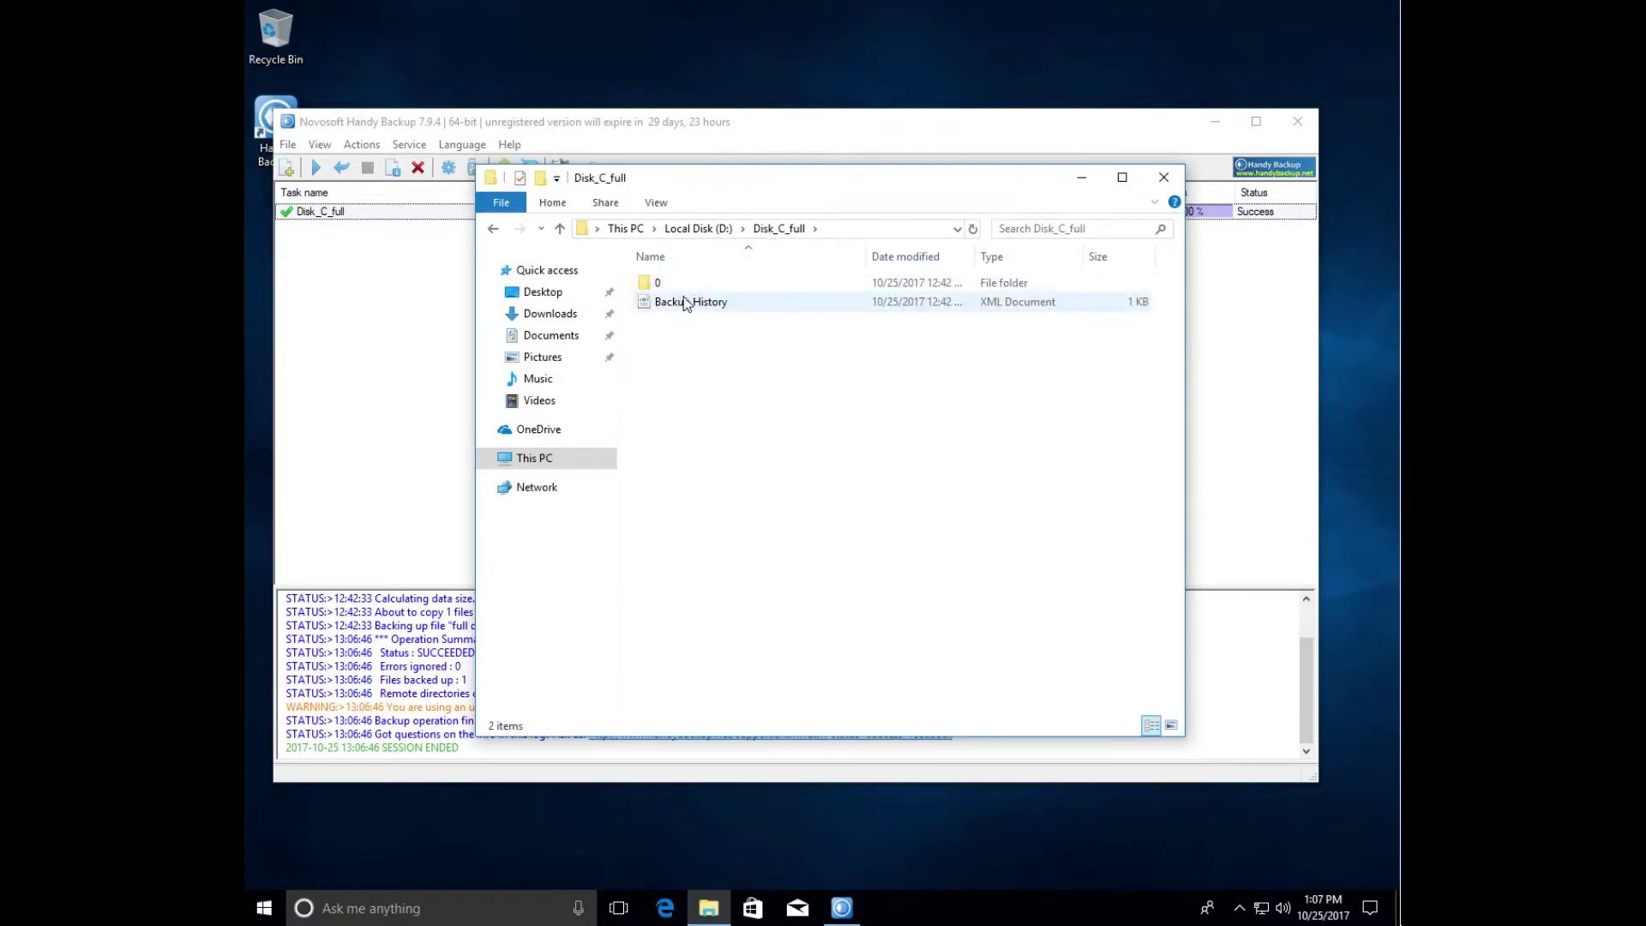
double_click(683, 288)
double_click(683, 287)
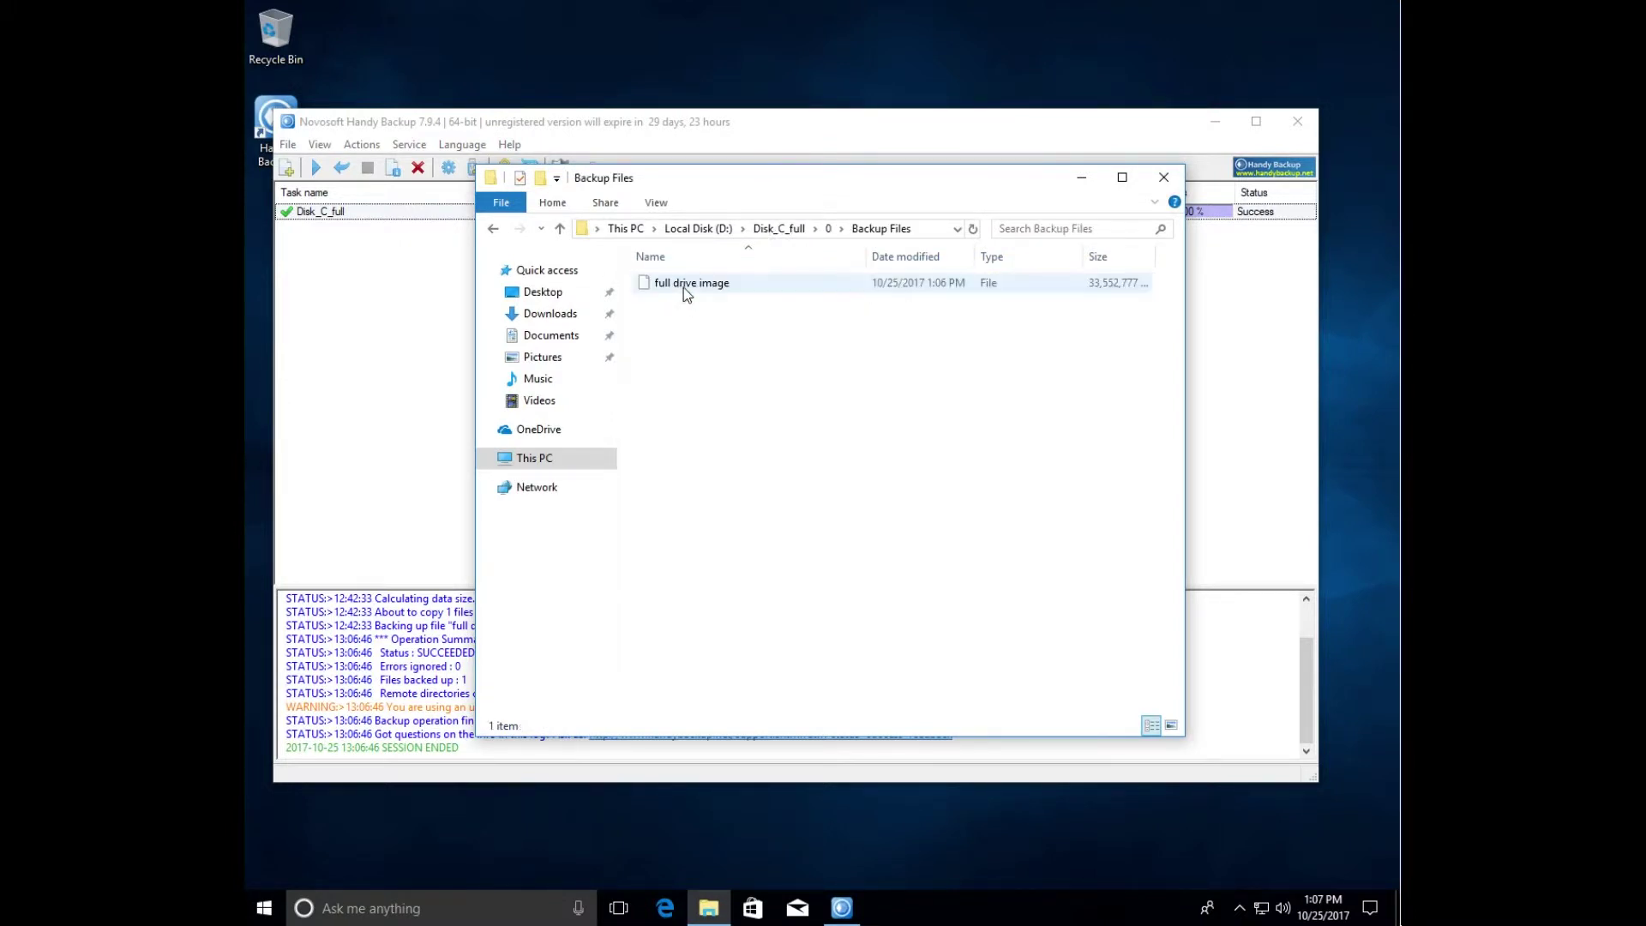
click(683, 287)
right_click(682, 286)
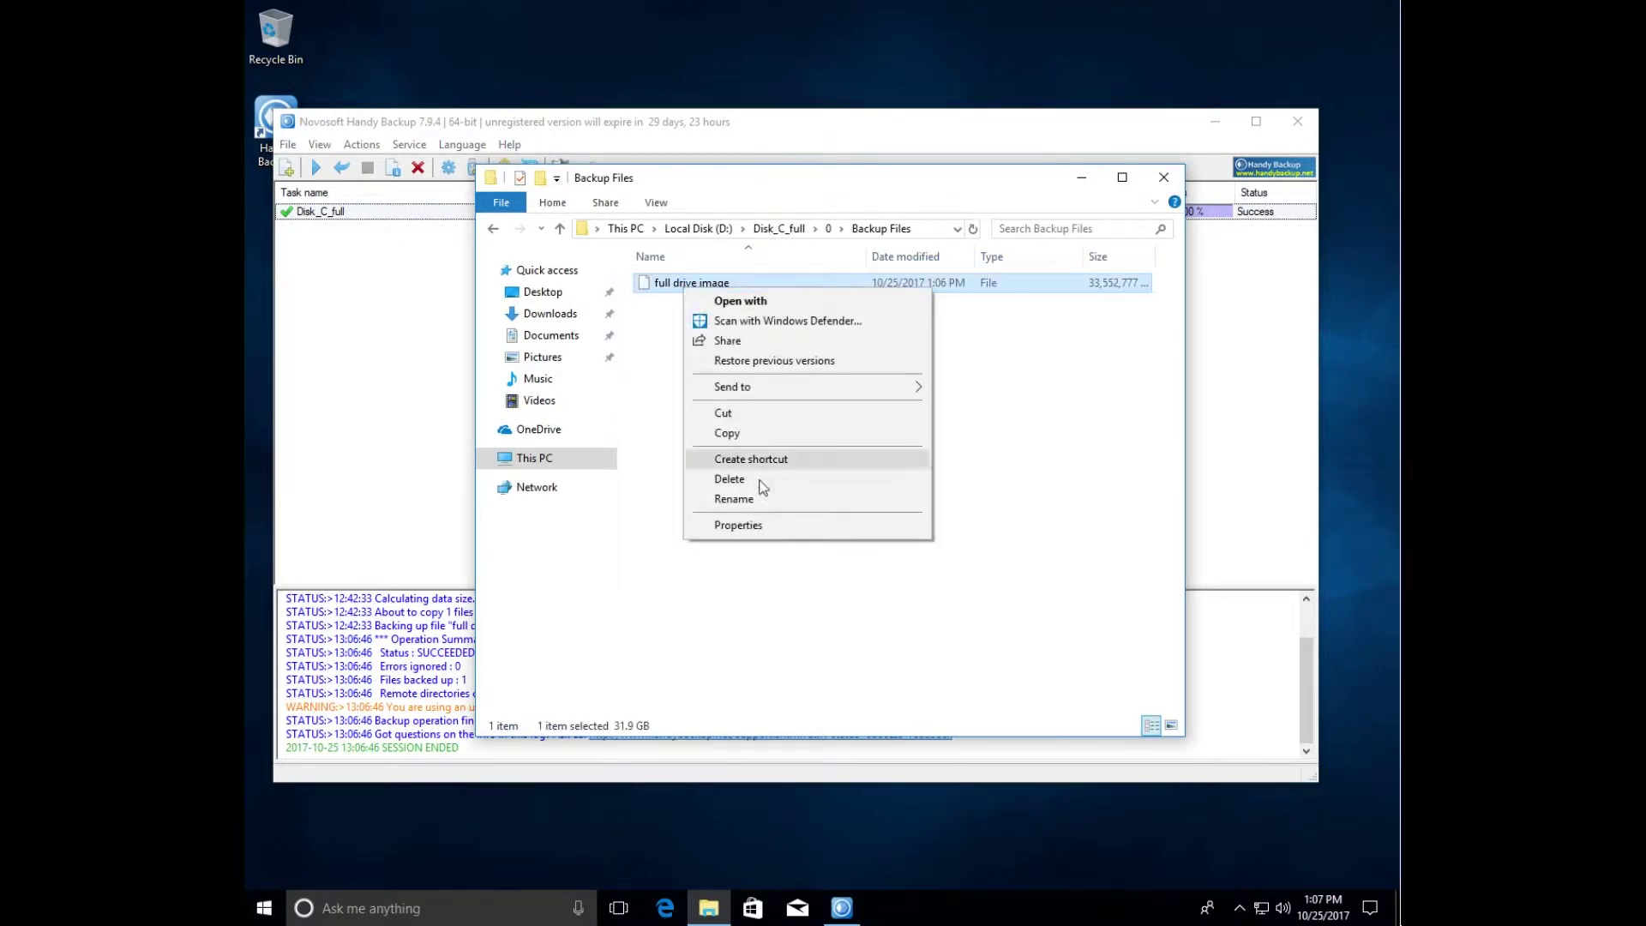
click(774, 525)
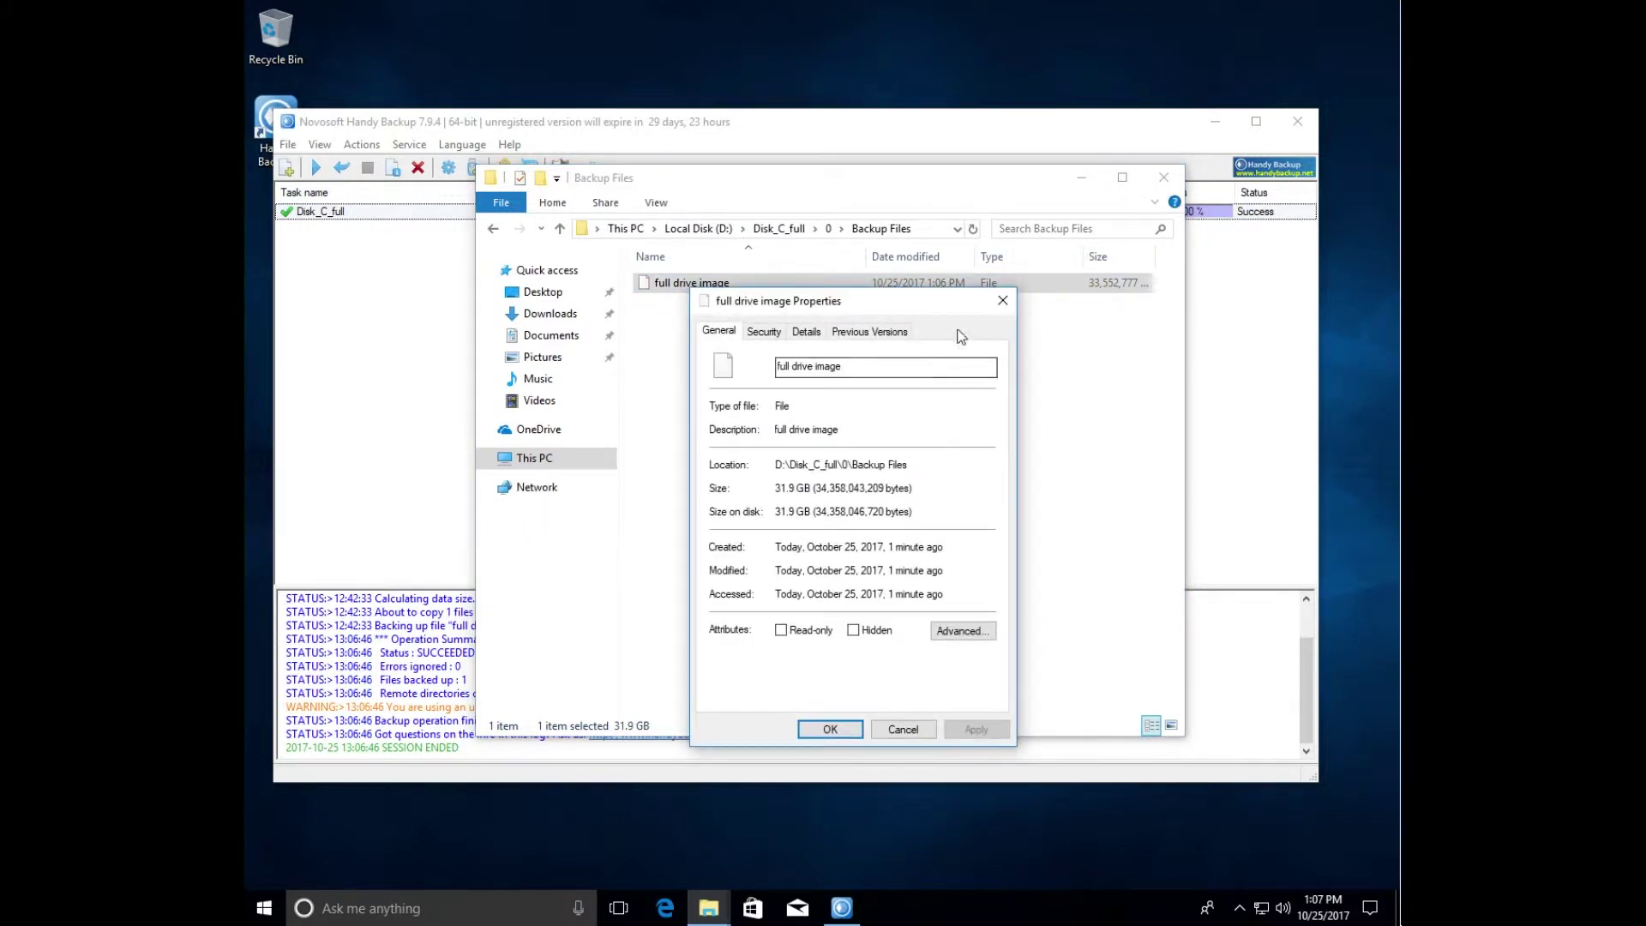
click(1003, 300)
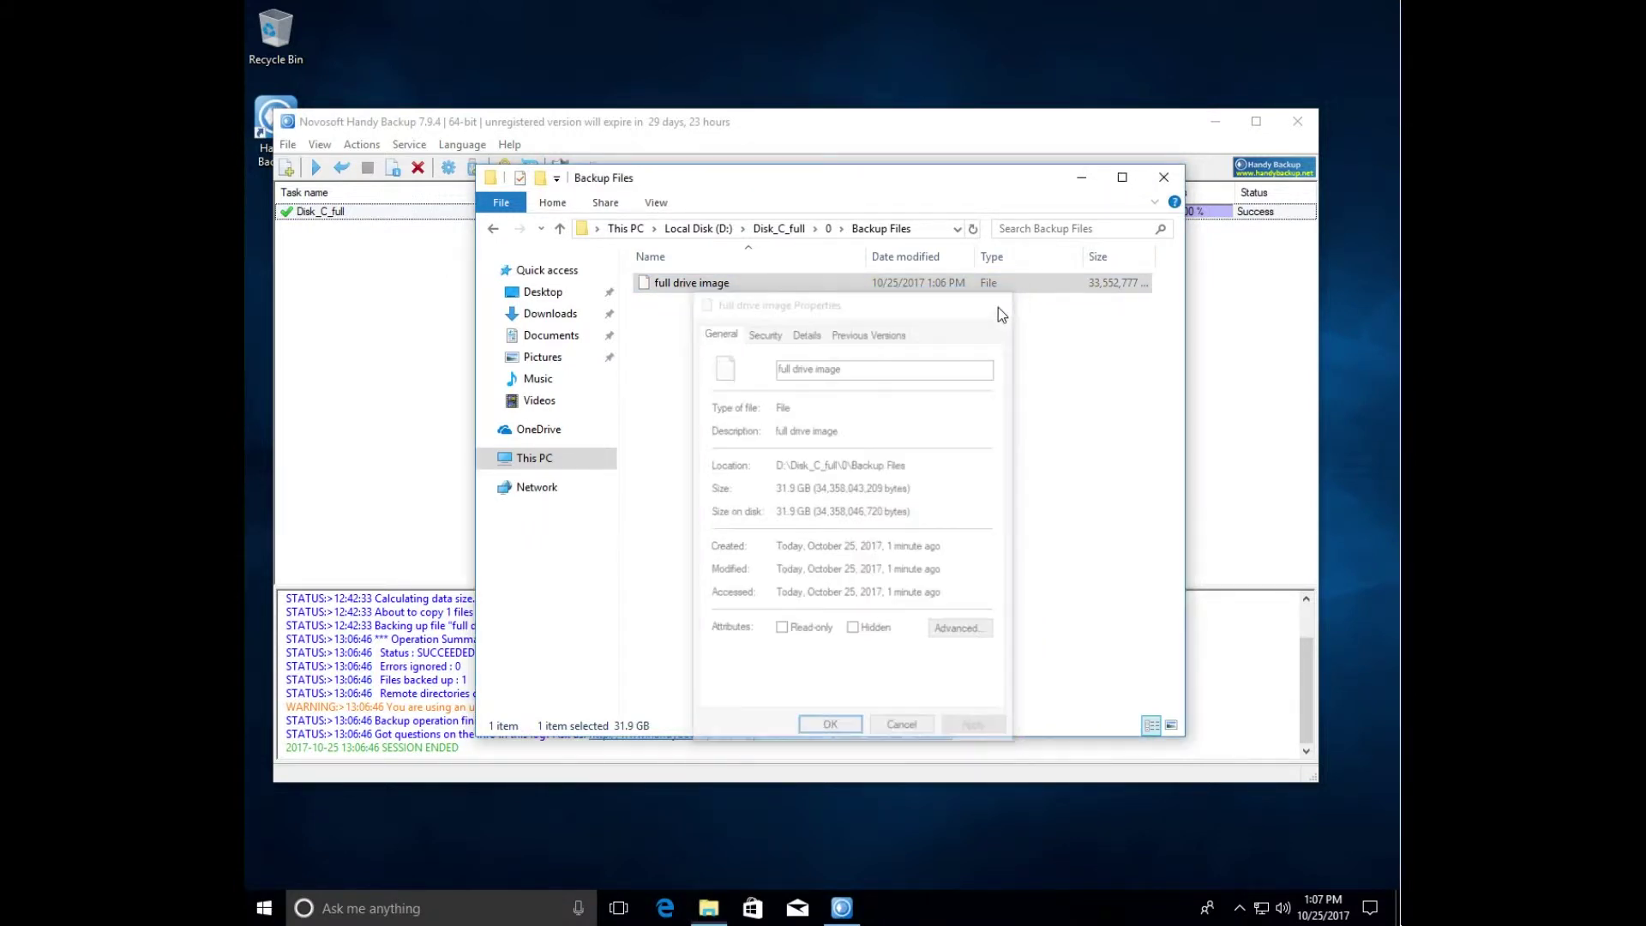
click(1163, 177)
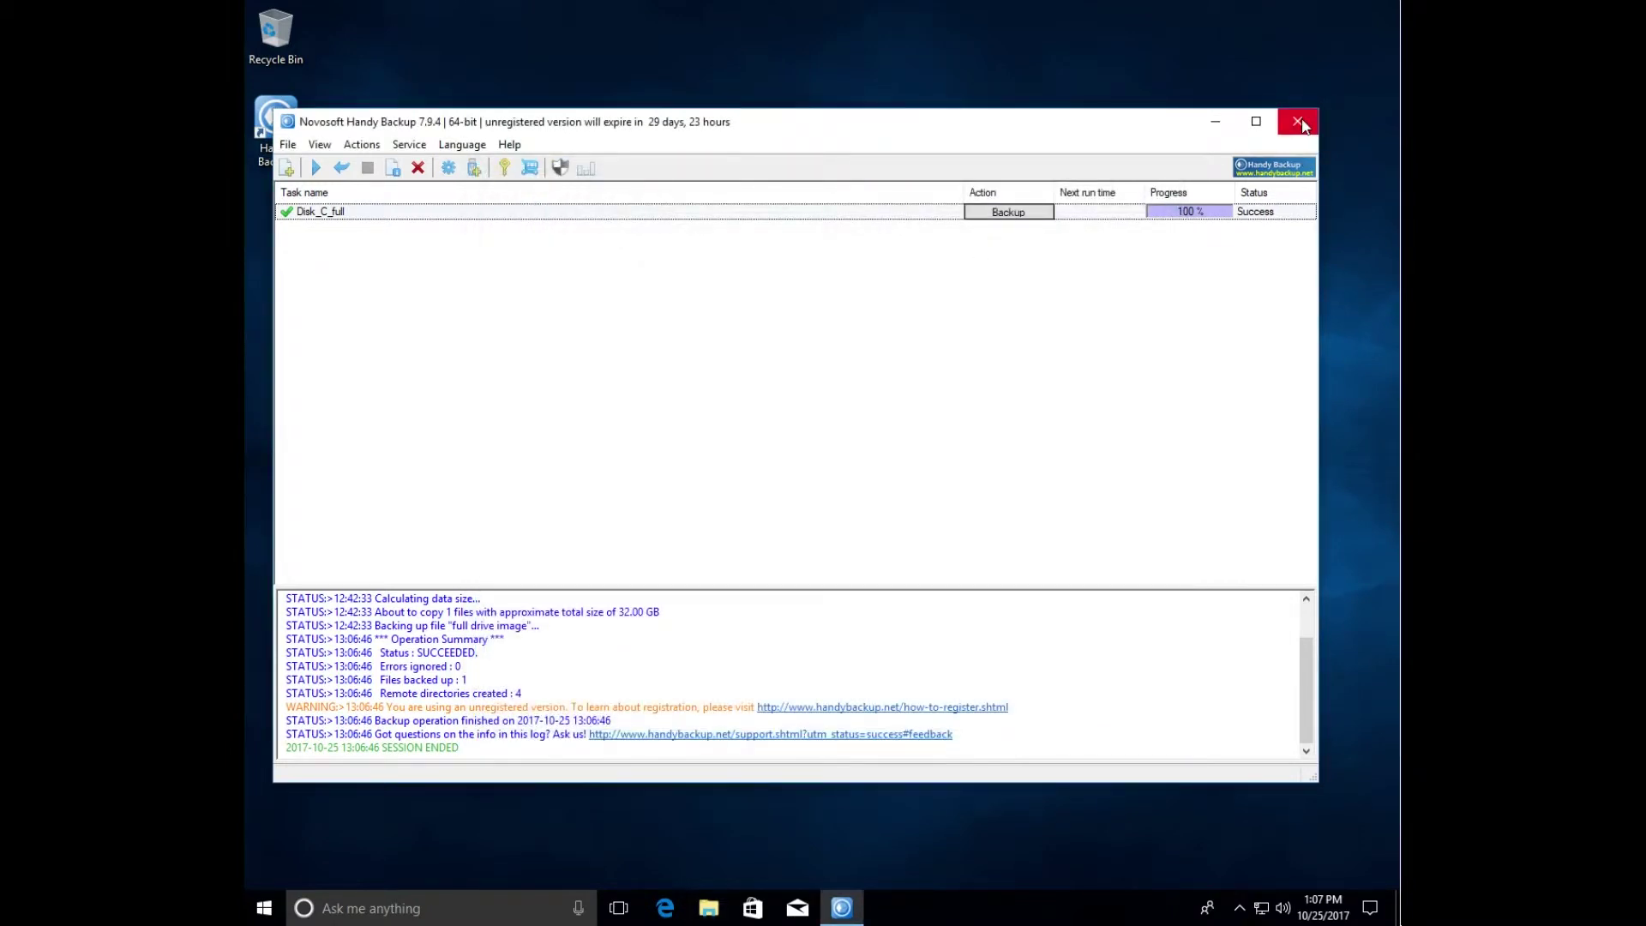
- Exit Handy Backup via File > Exit and go to Restart from the Start button's menu
click(289, 144)
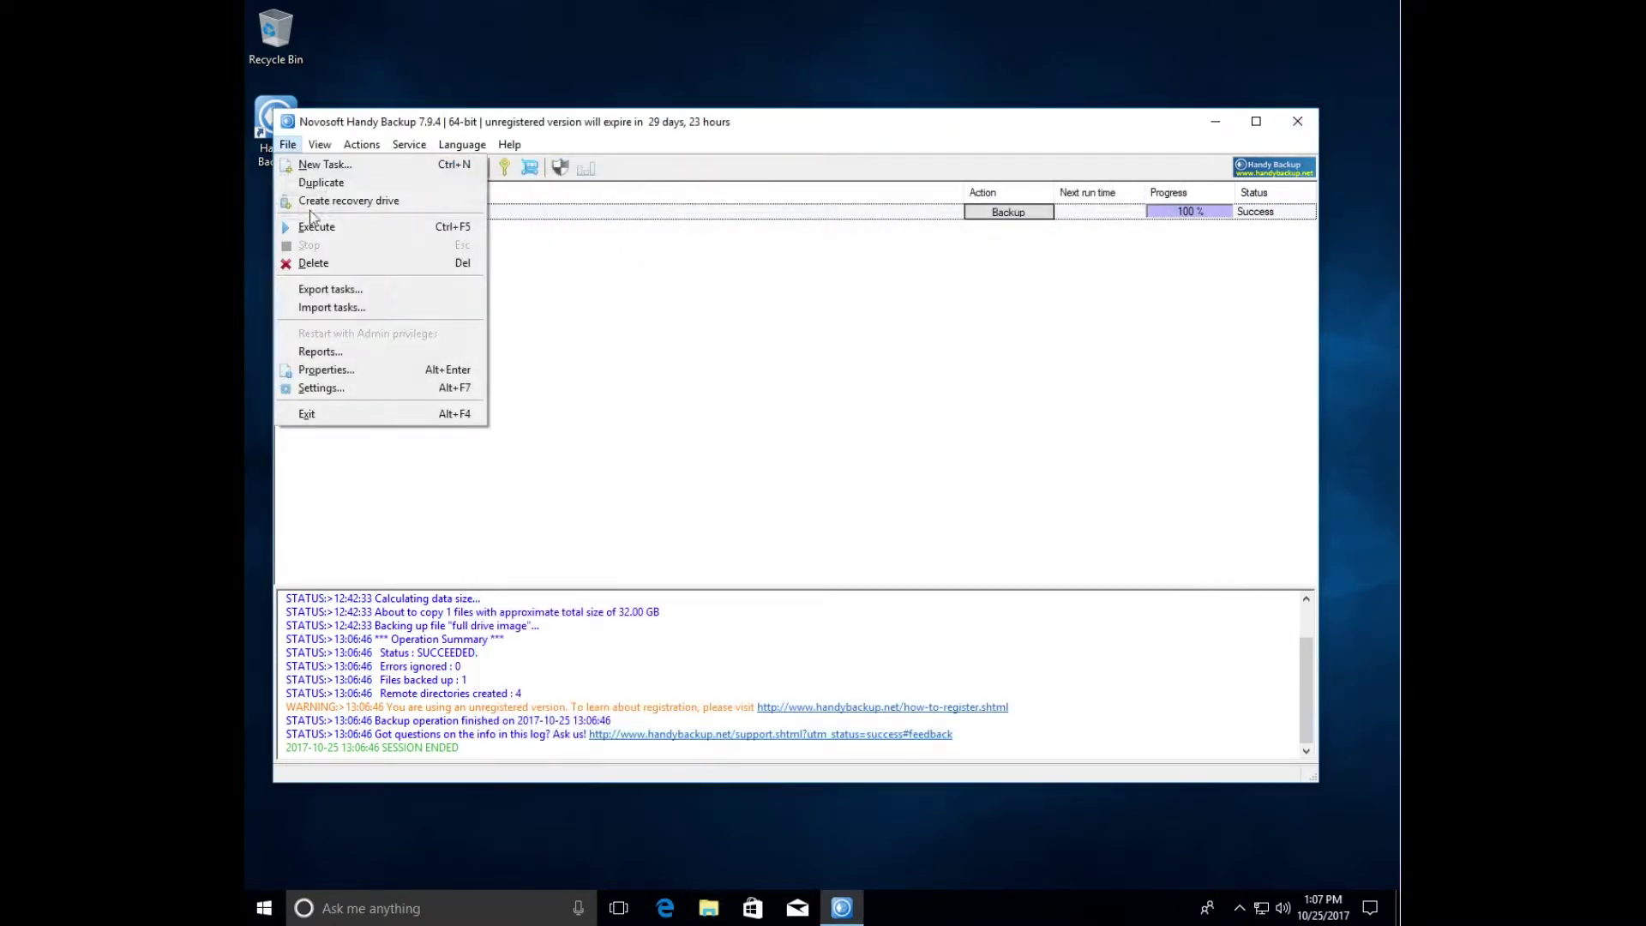
click(353, 414)
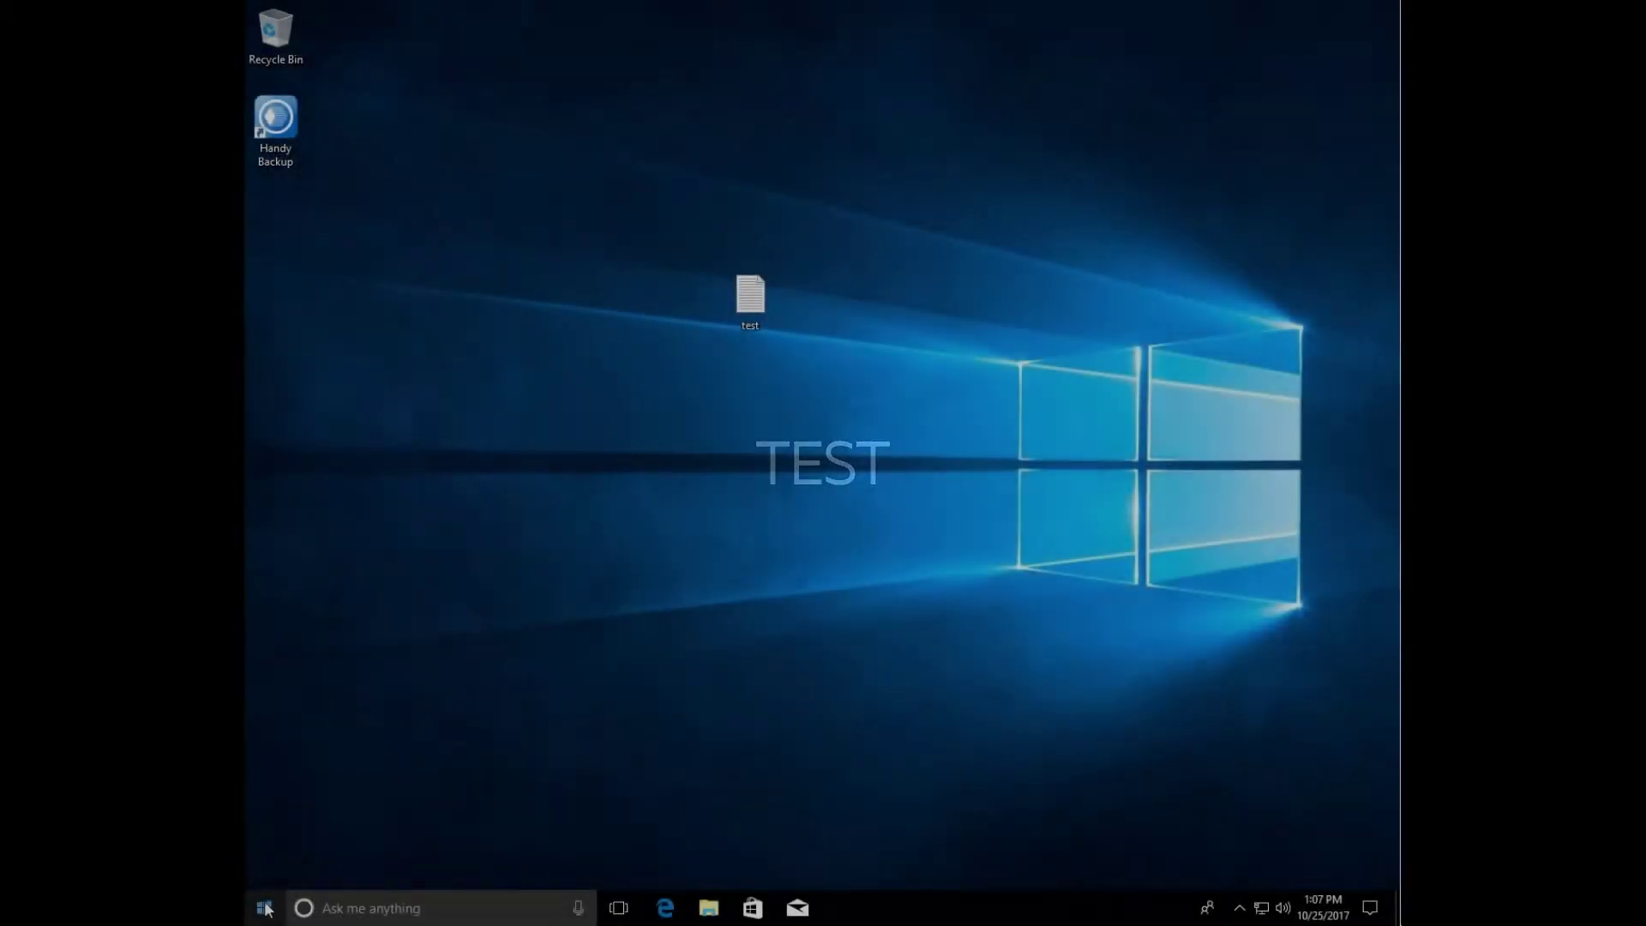
right_click(266, 907)
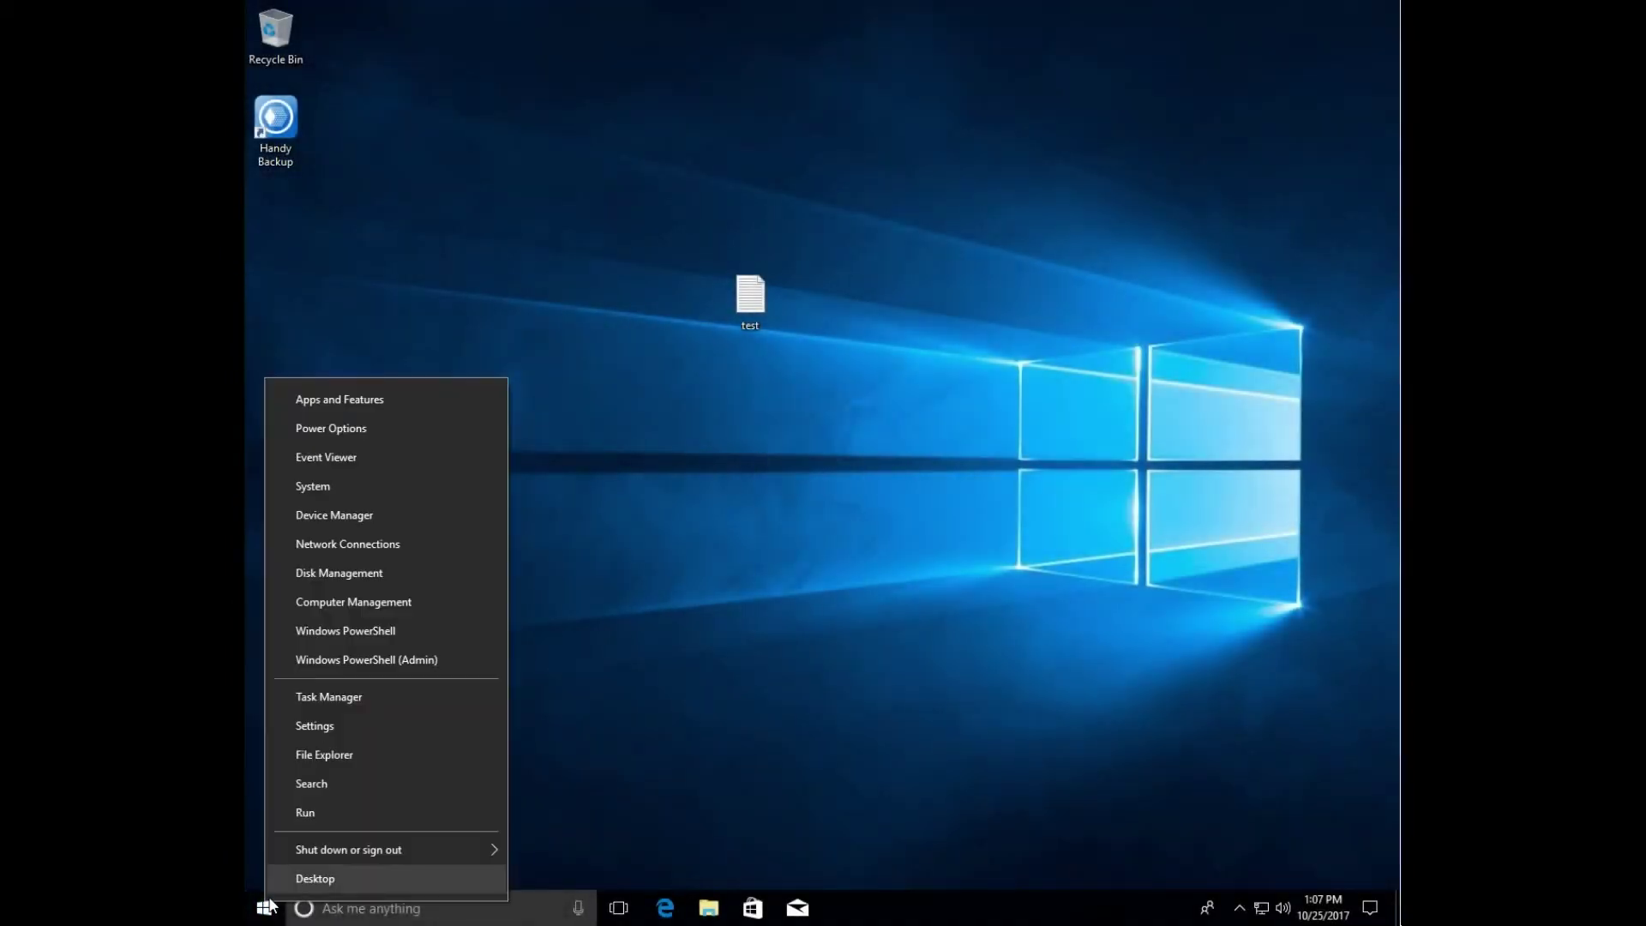
mouse_move(372, 842)
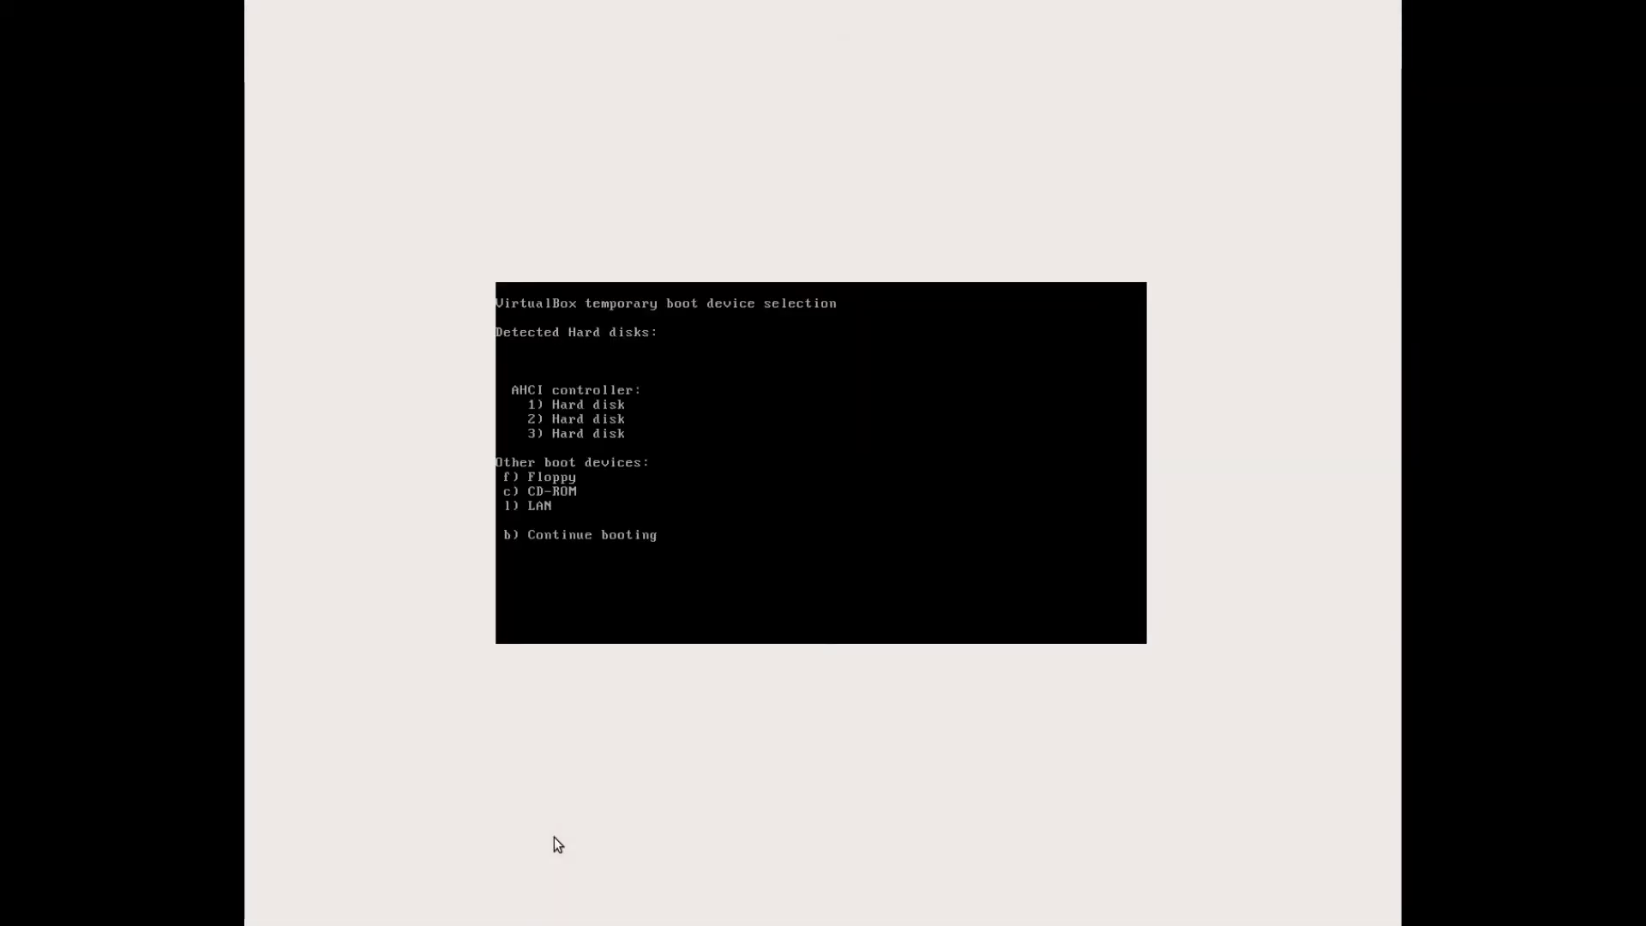
- Boot from the CD-ROM and launch Run Disaster Recovery without waiting for the countdown
key(c)
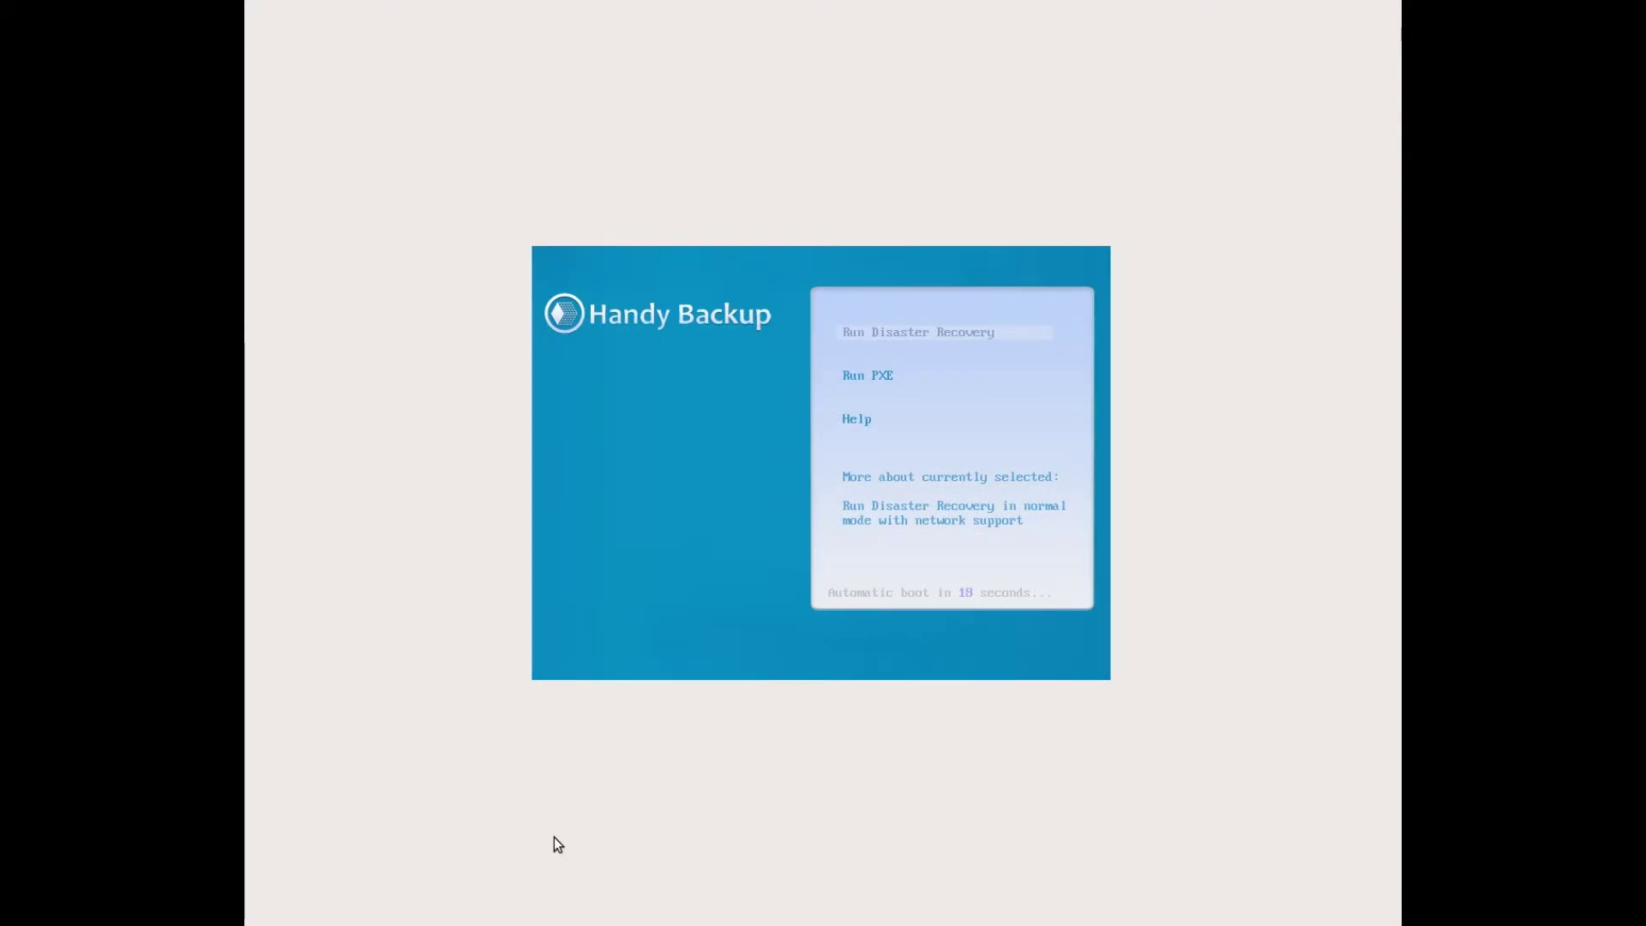
key(Return)
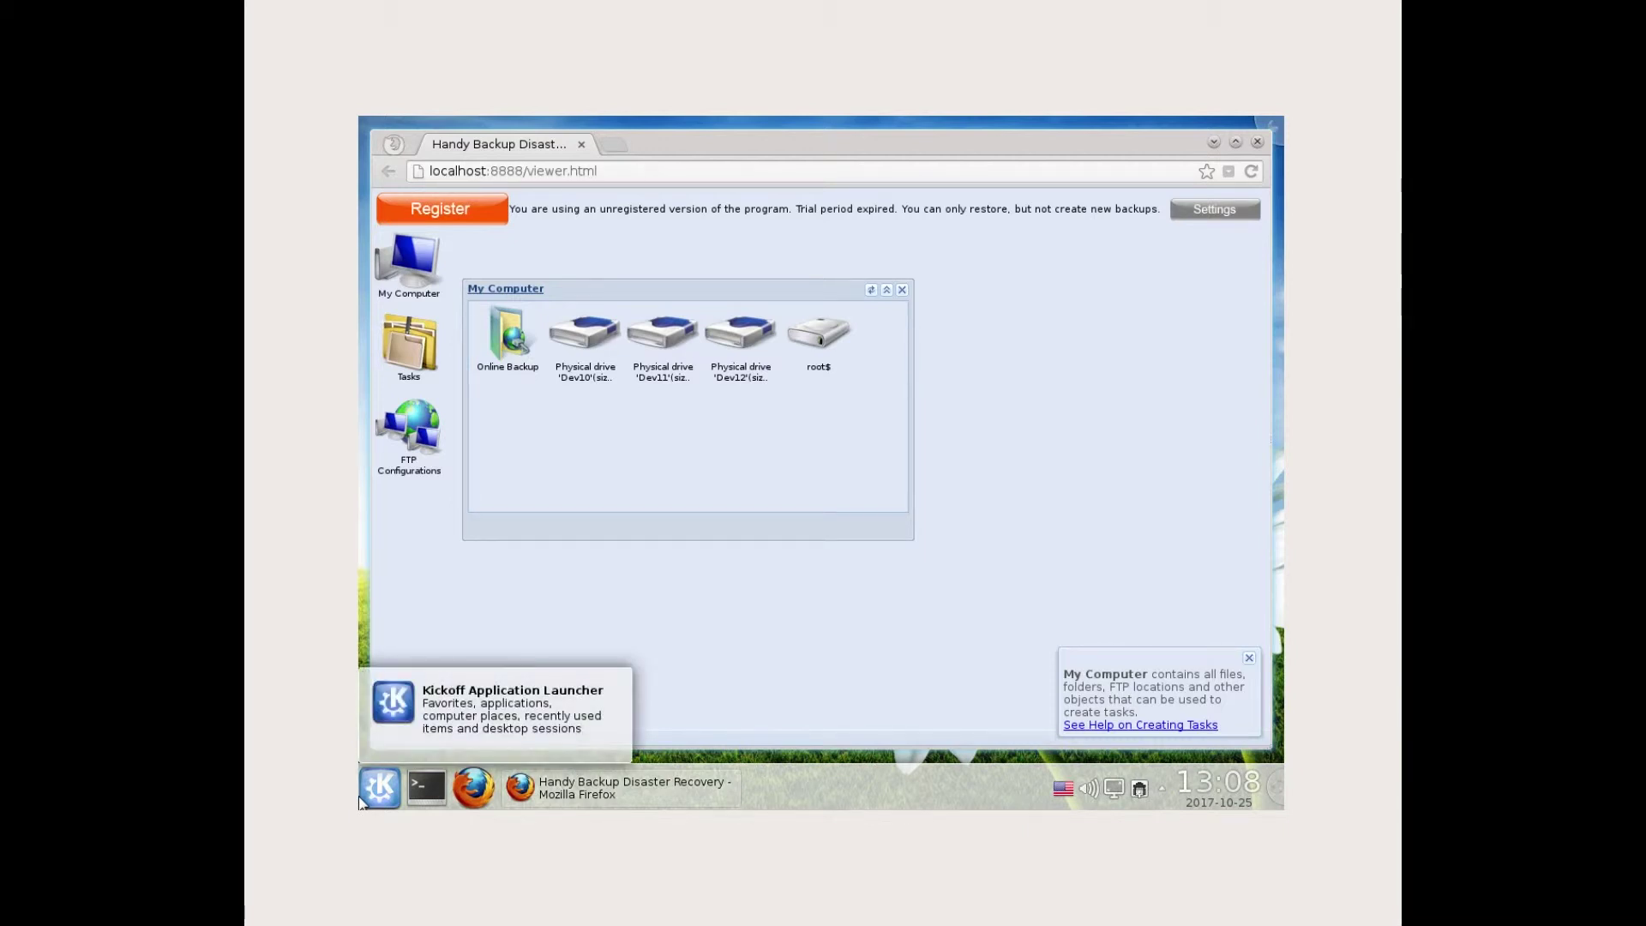
- In the Tasks list, after checking the existing New Task, create a Restore task named 'restore_c'
click(405, 359)
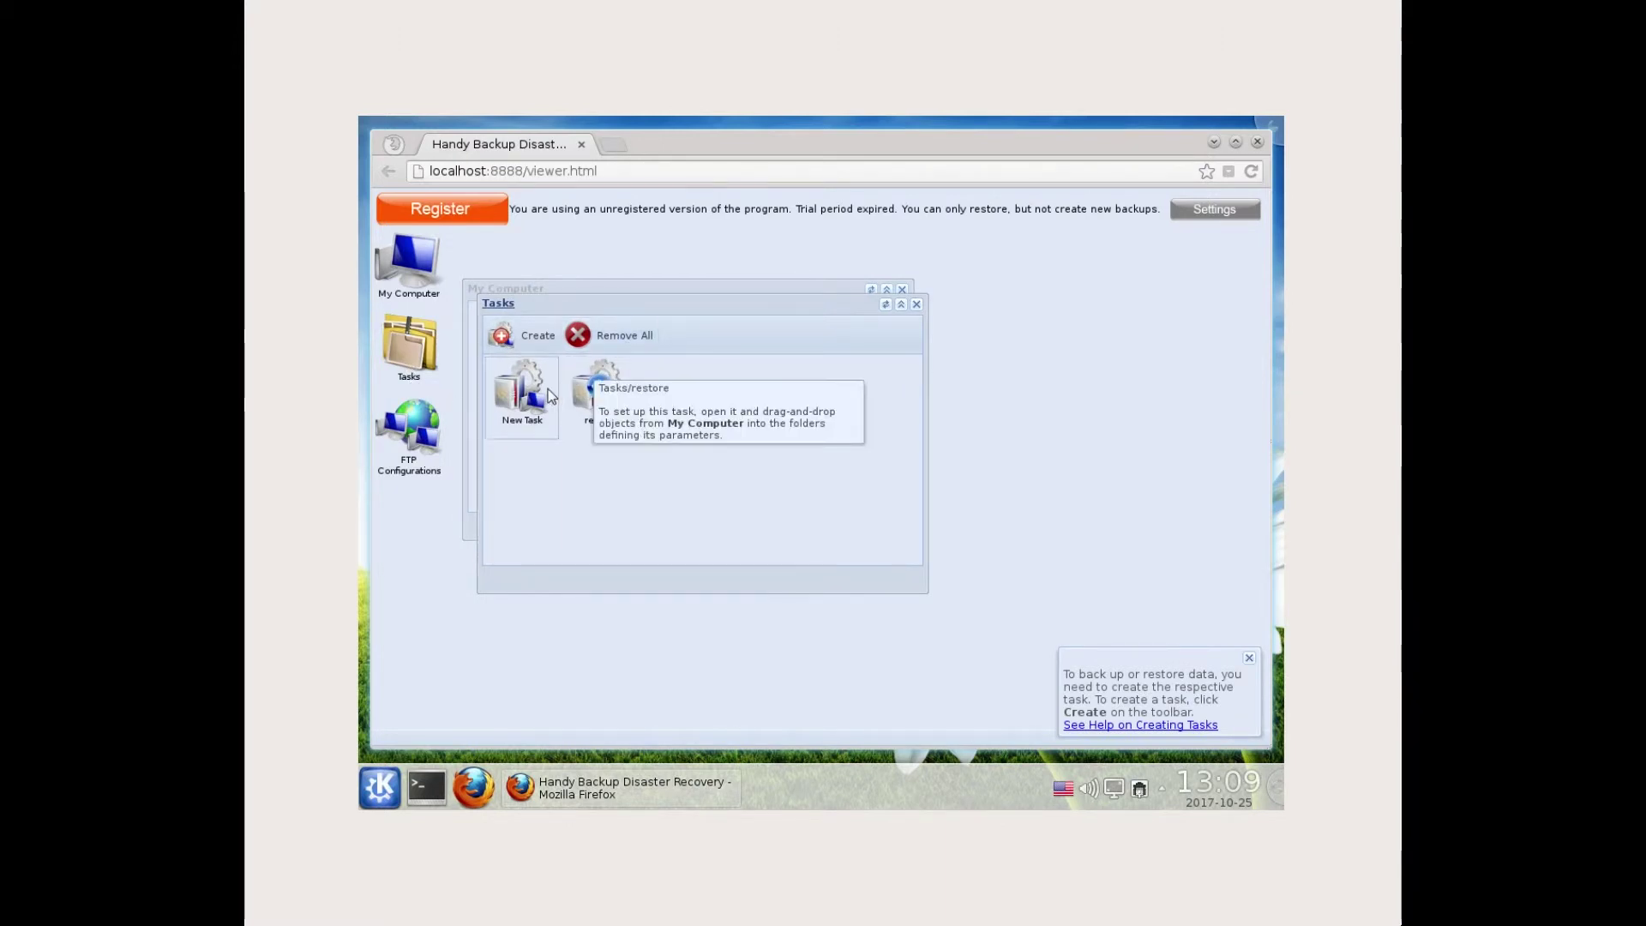
double_click(522, 394)
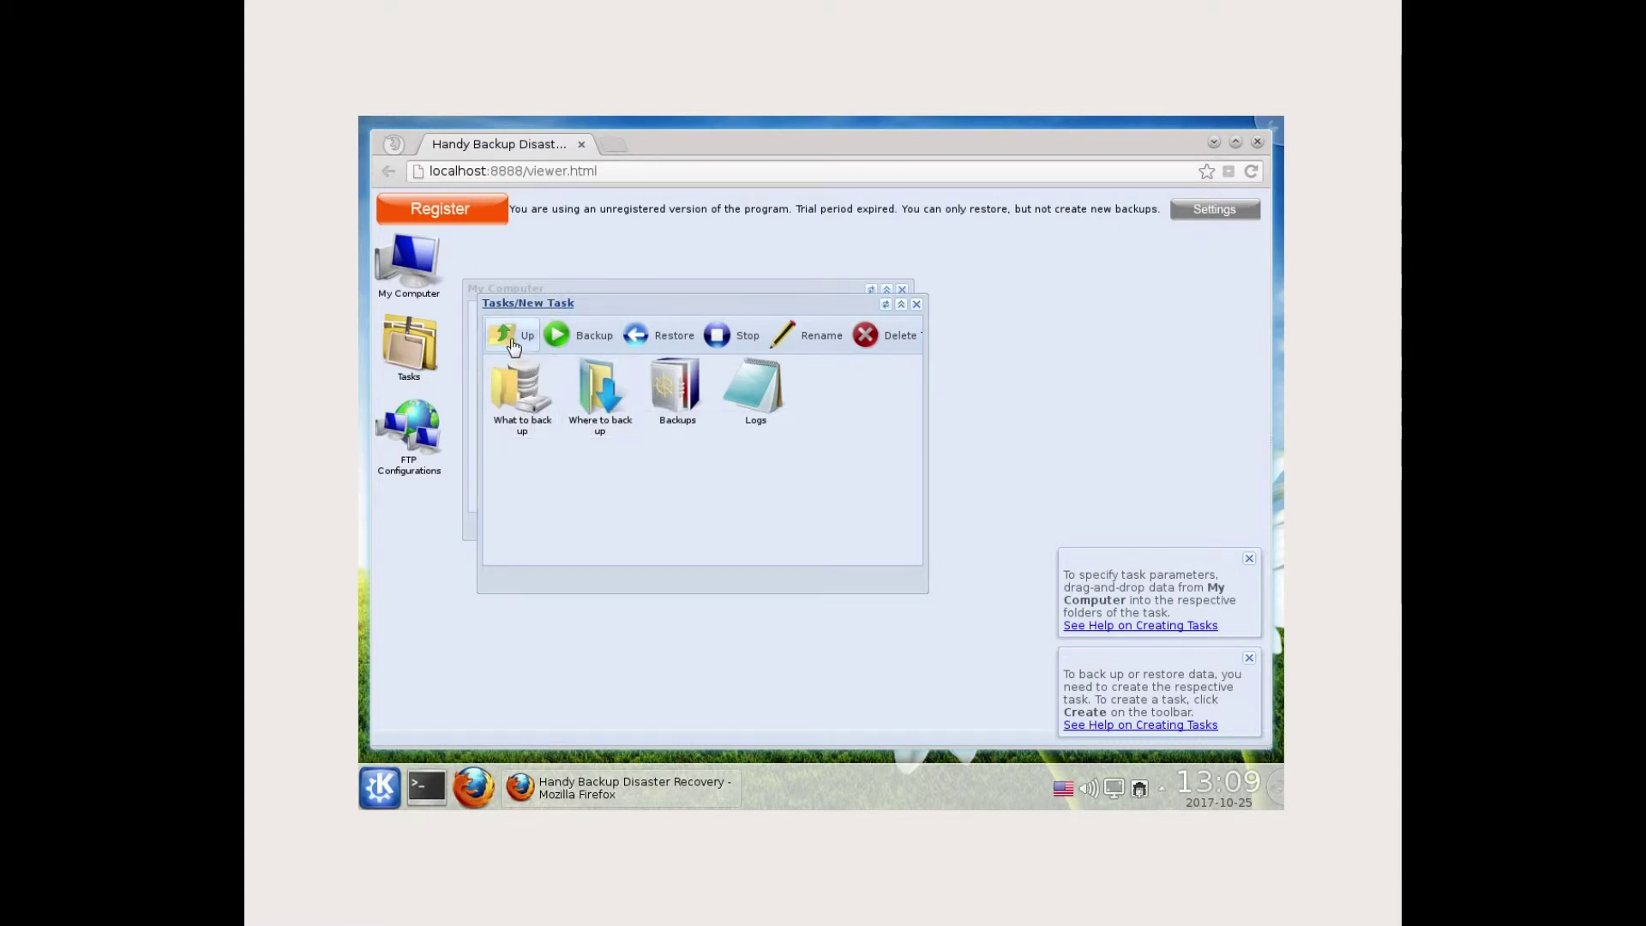
click(509, 337)
click(530, 341)
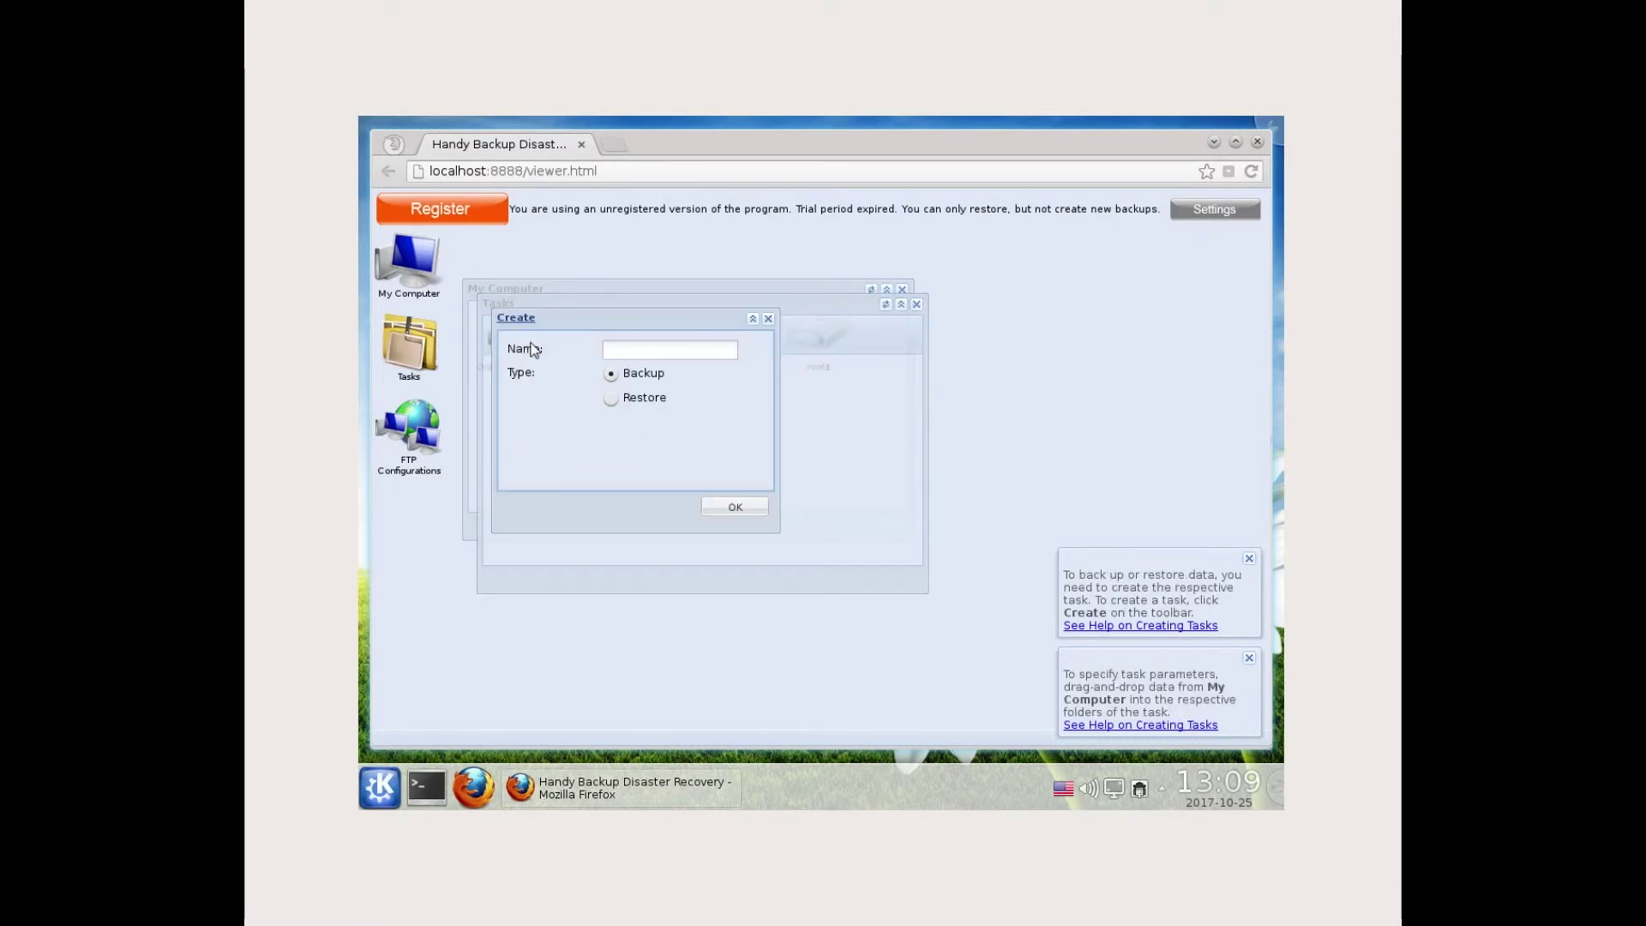
click(628, 398)
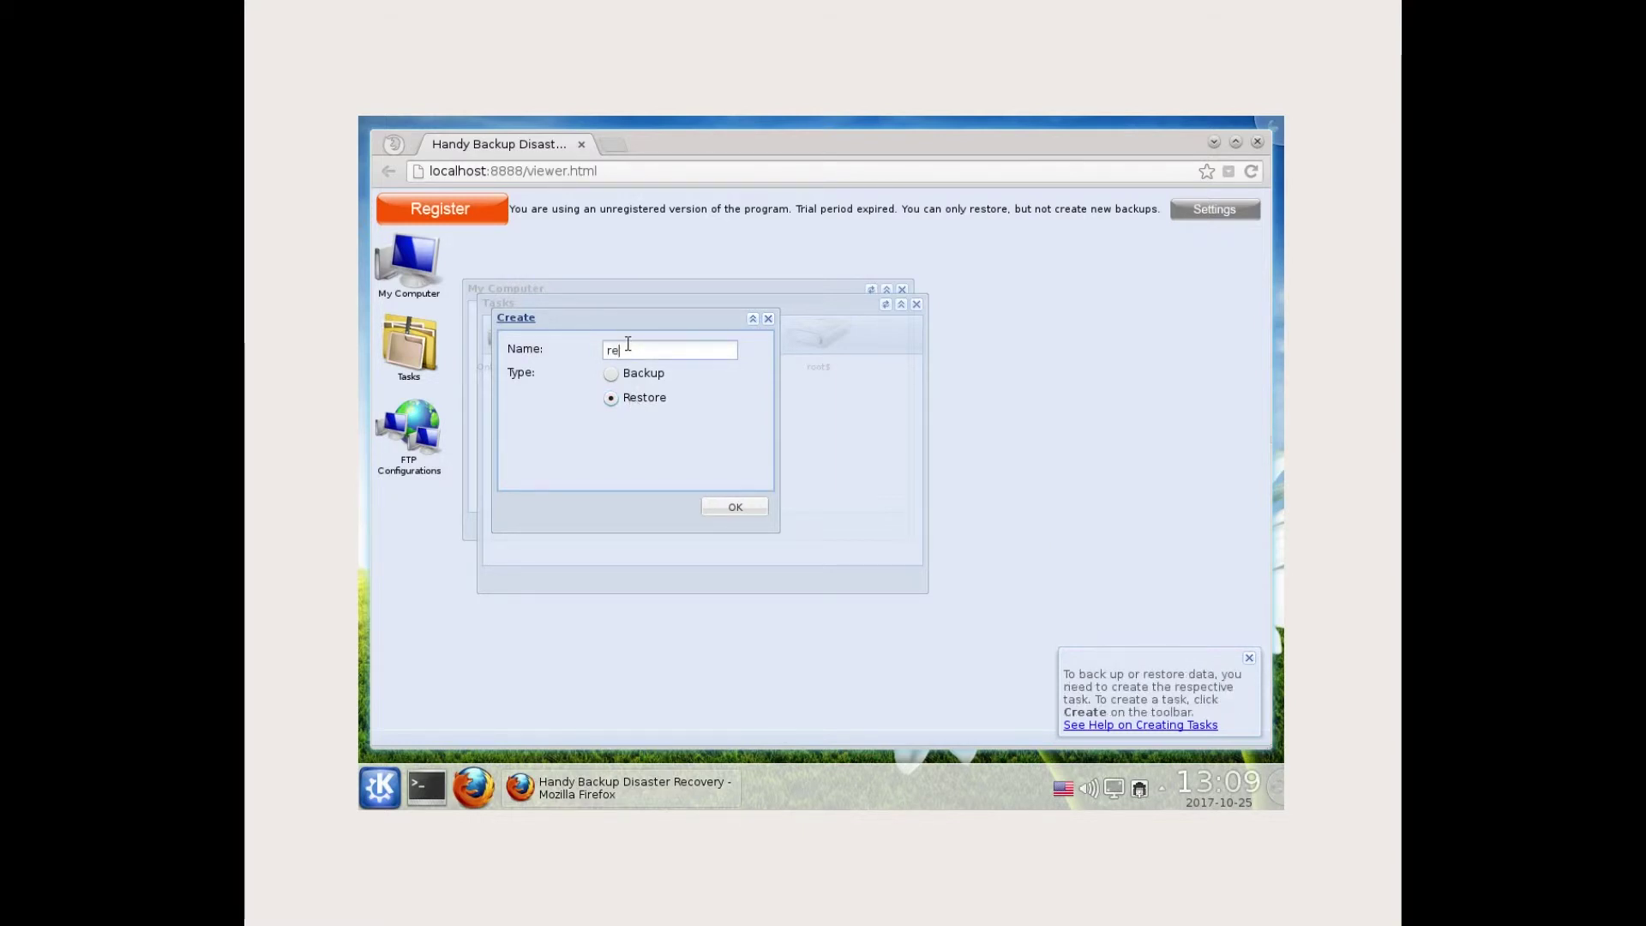
click(628, 343)
text(restore_c)
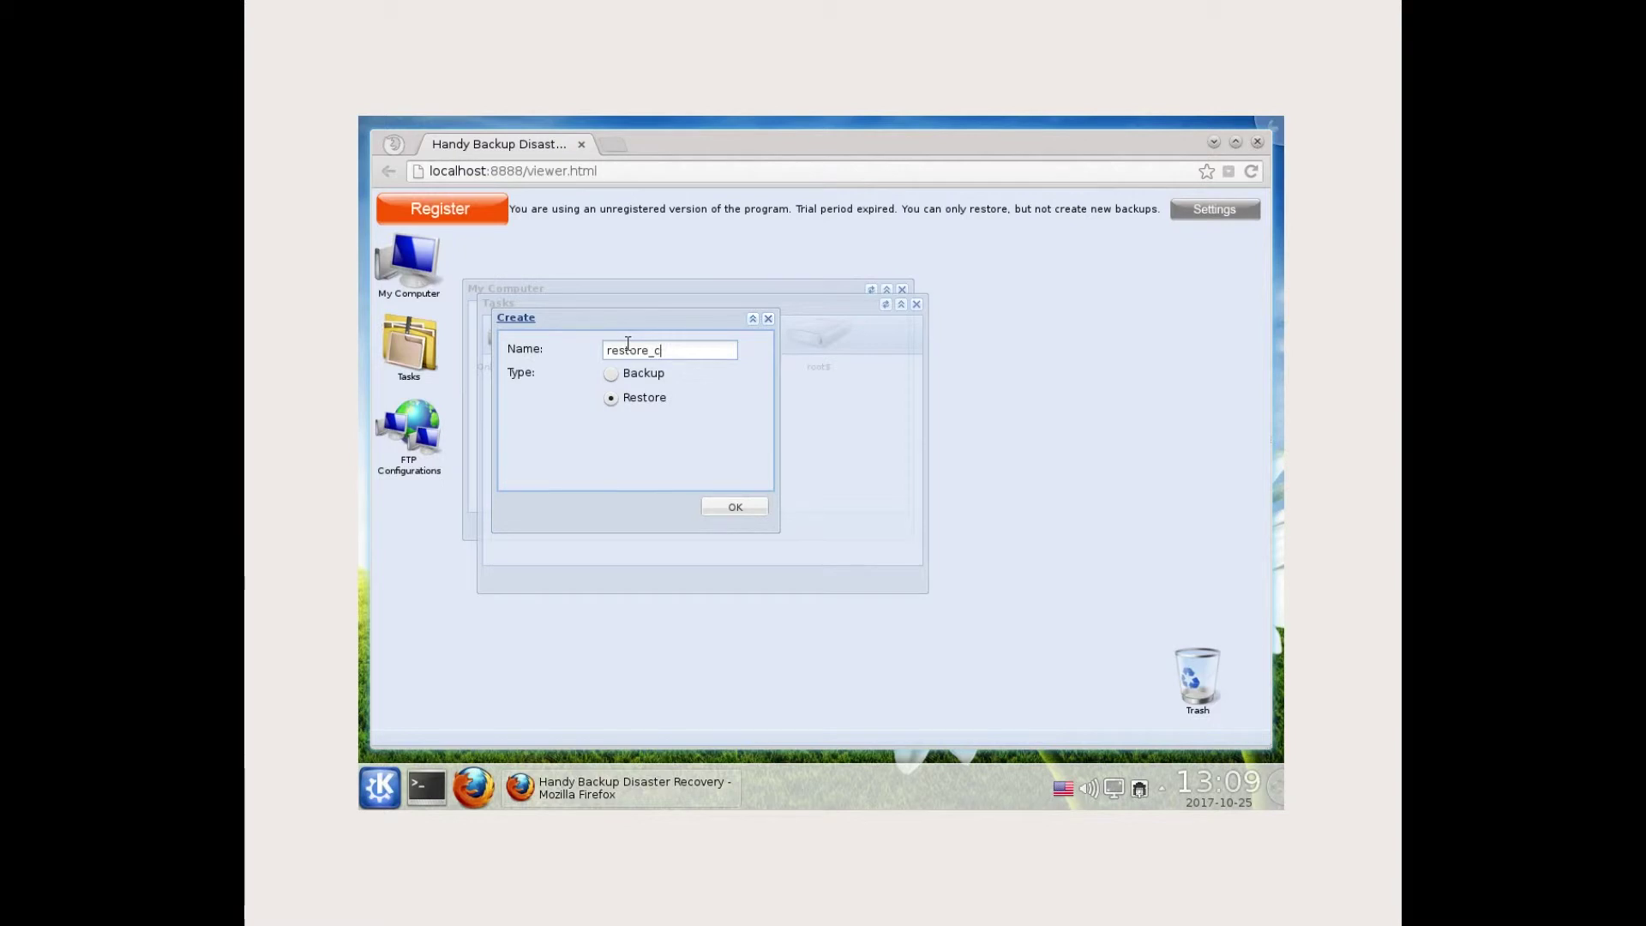
click(734, 507)
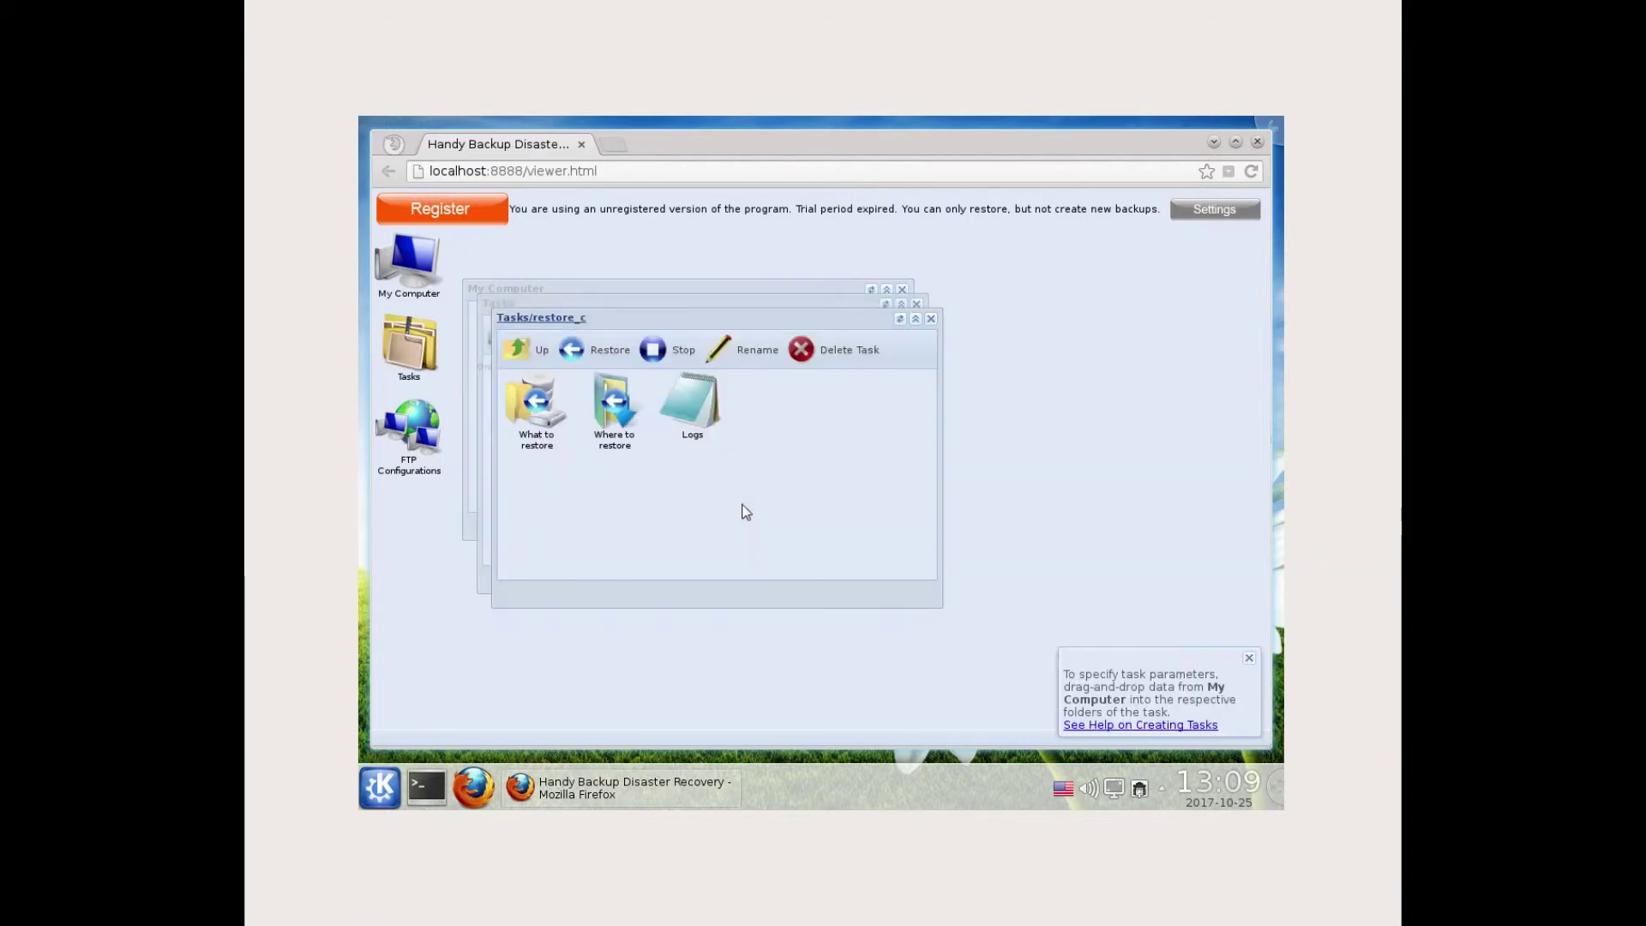
- Open restore_c's What to restore folder next to the My Computer file window
drag(654, 323, 862, 375)
click(917, 304)
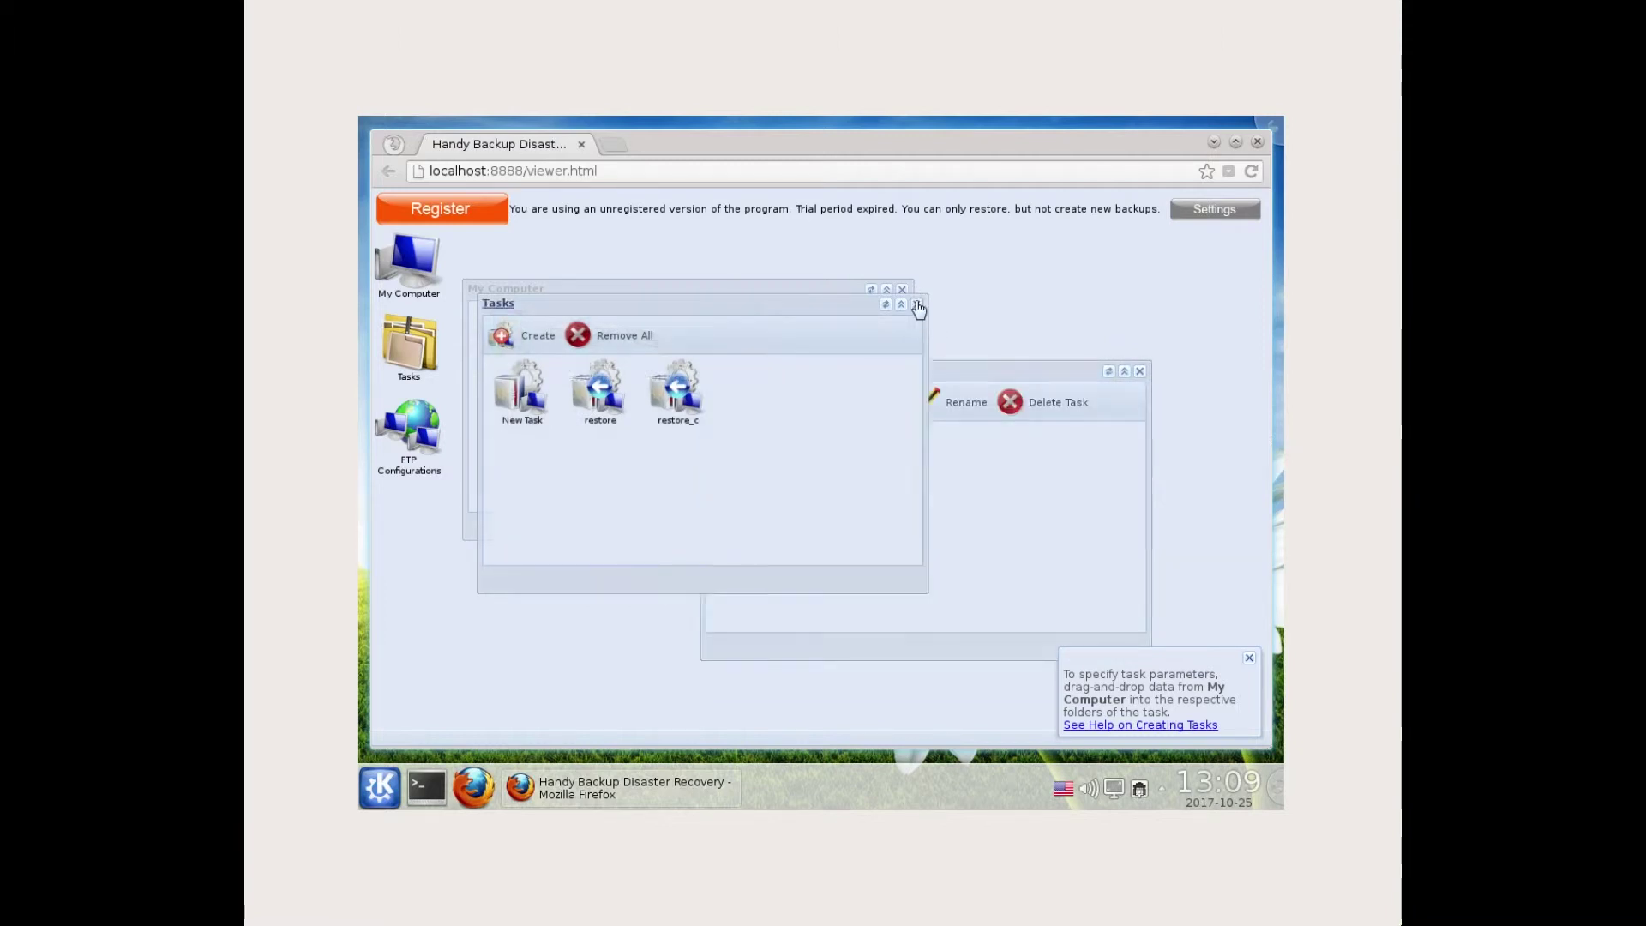
double_click(744, 467)
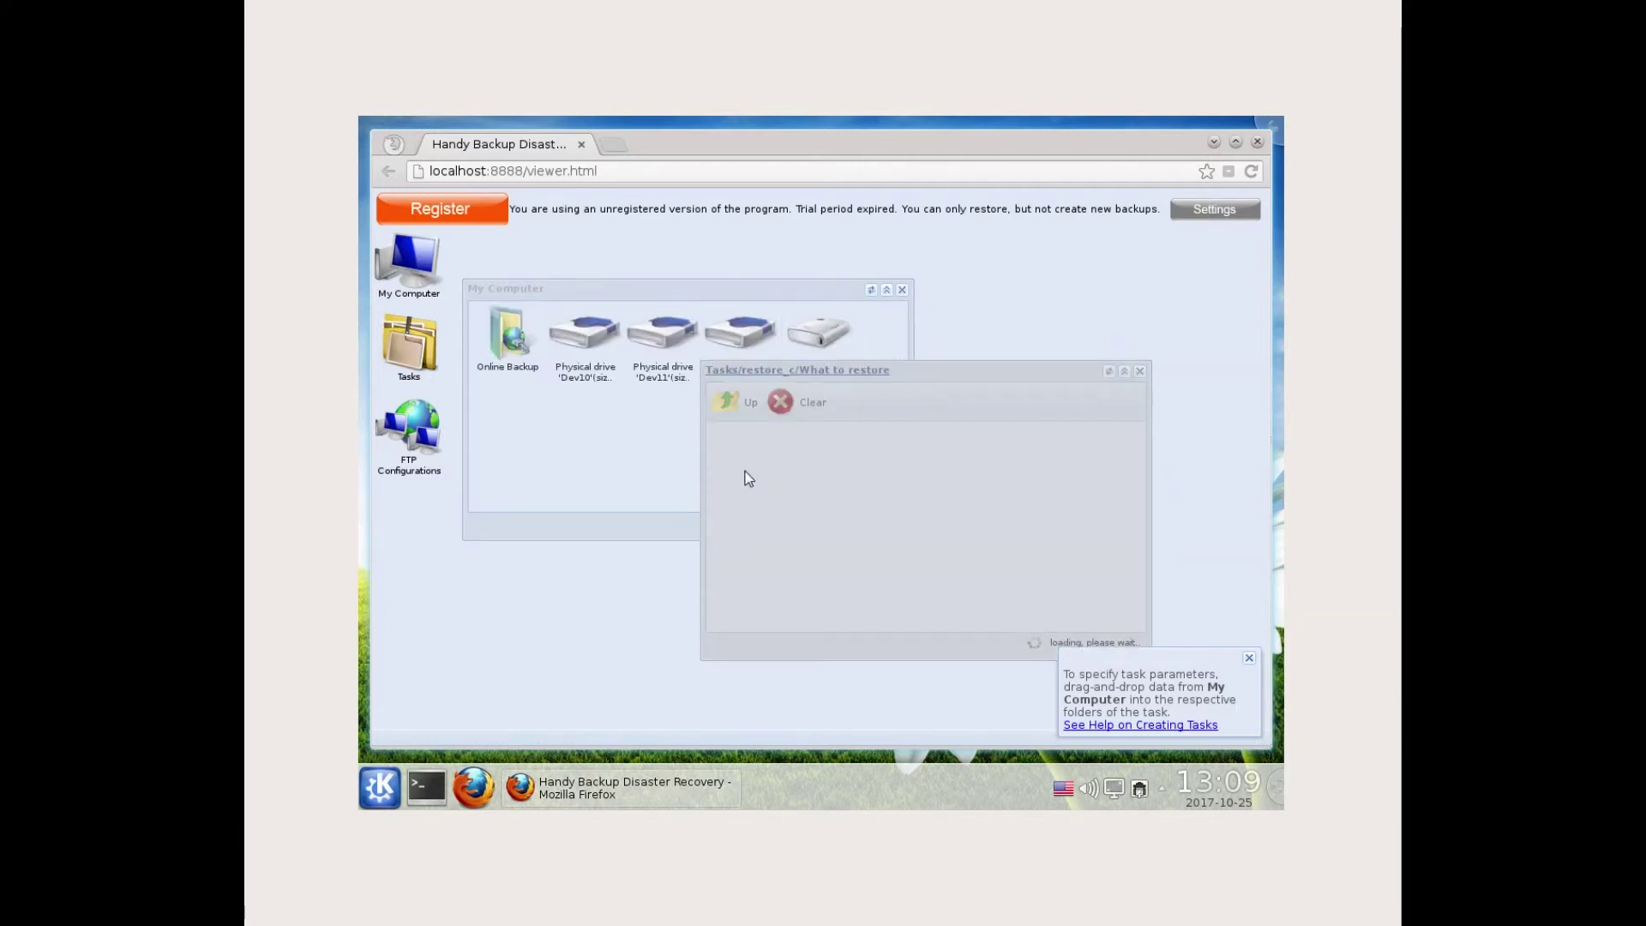
click(545, 432)
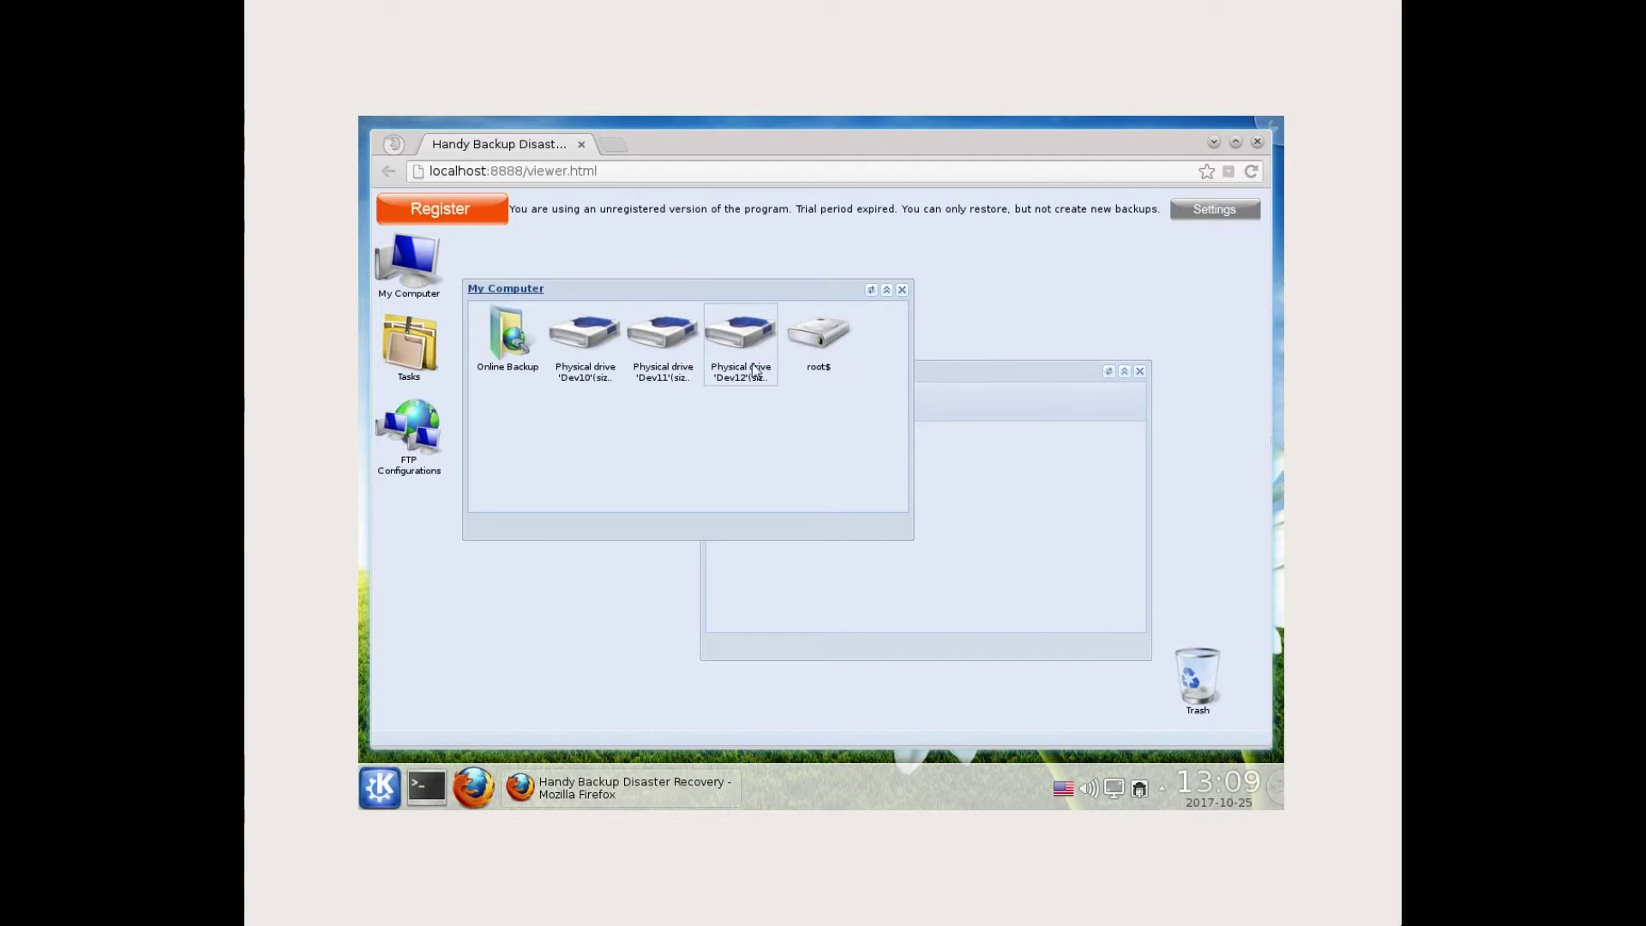
- Drag the full drive image from root$/mnt/sdb1/Disk_C_full/0/Backup Files into What to restore
double_click(817, 341)
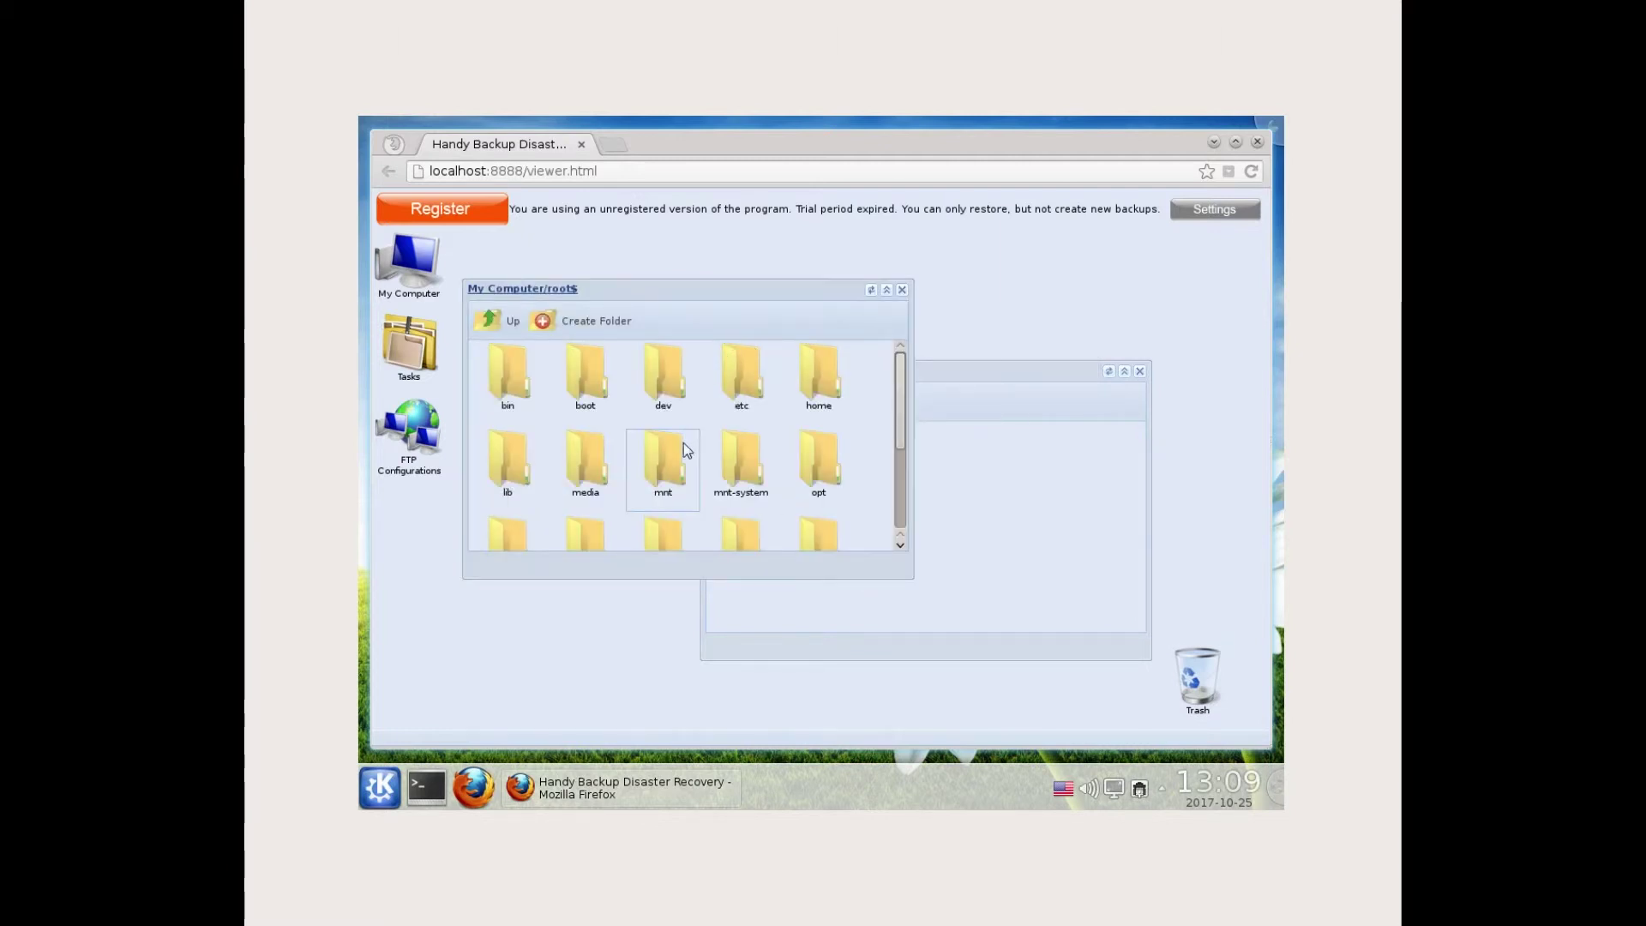
double_click(679, 473)
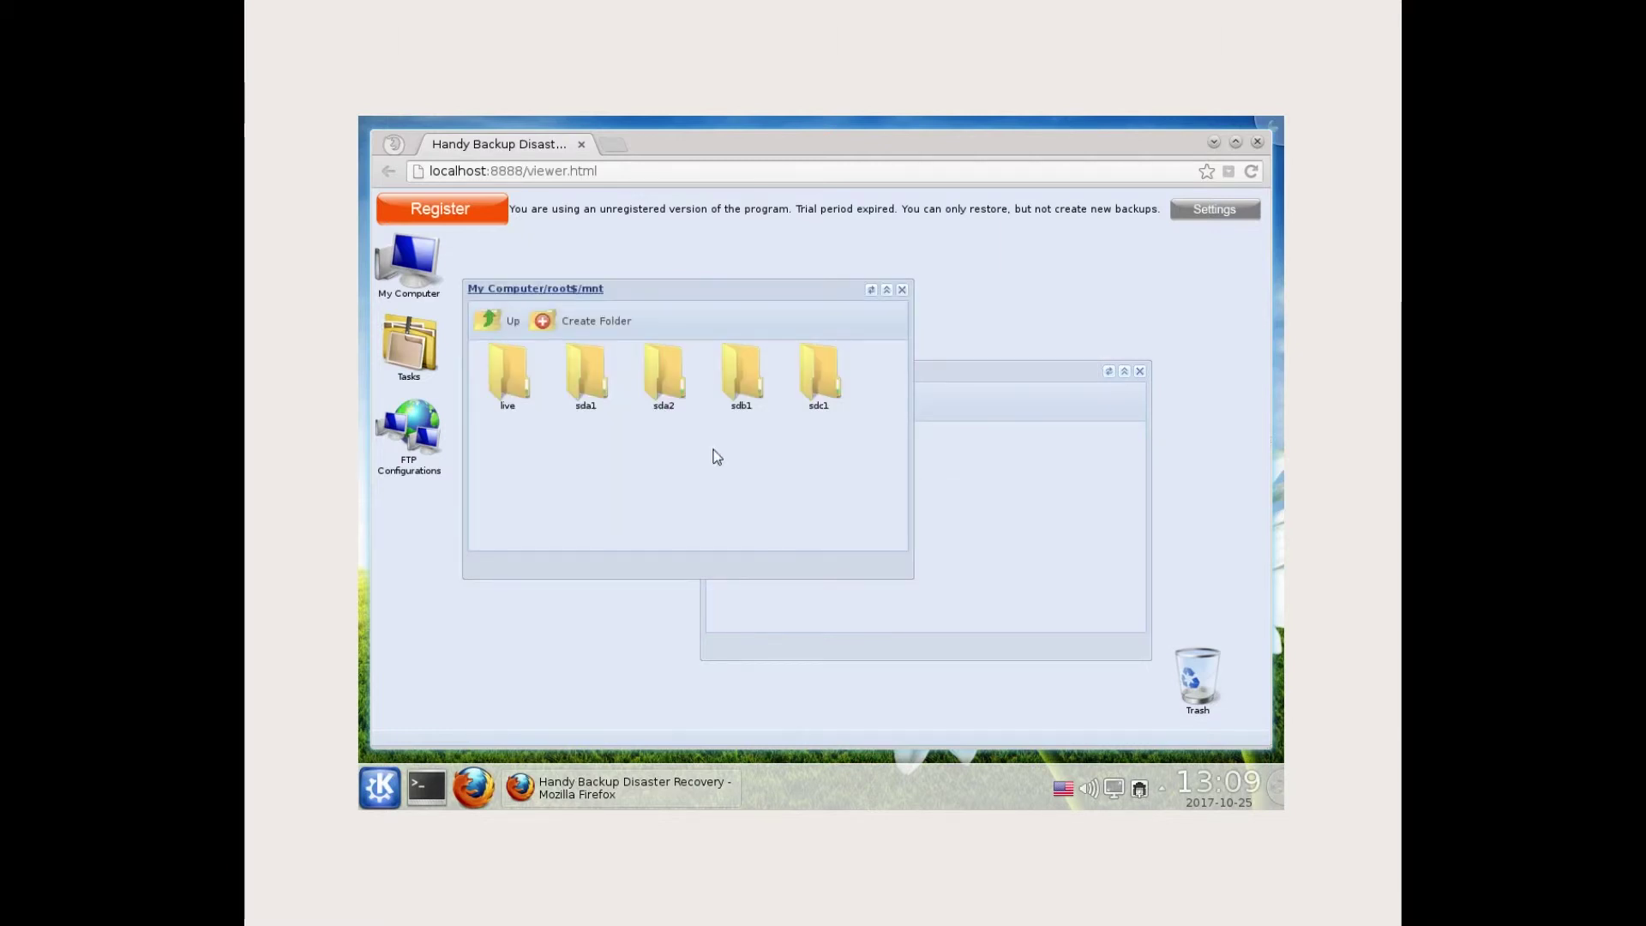
double_click(814, 389)
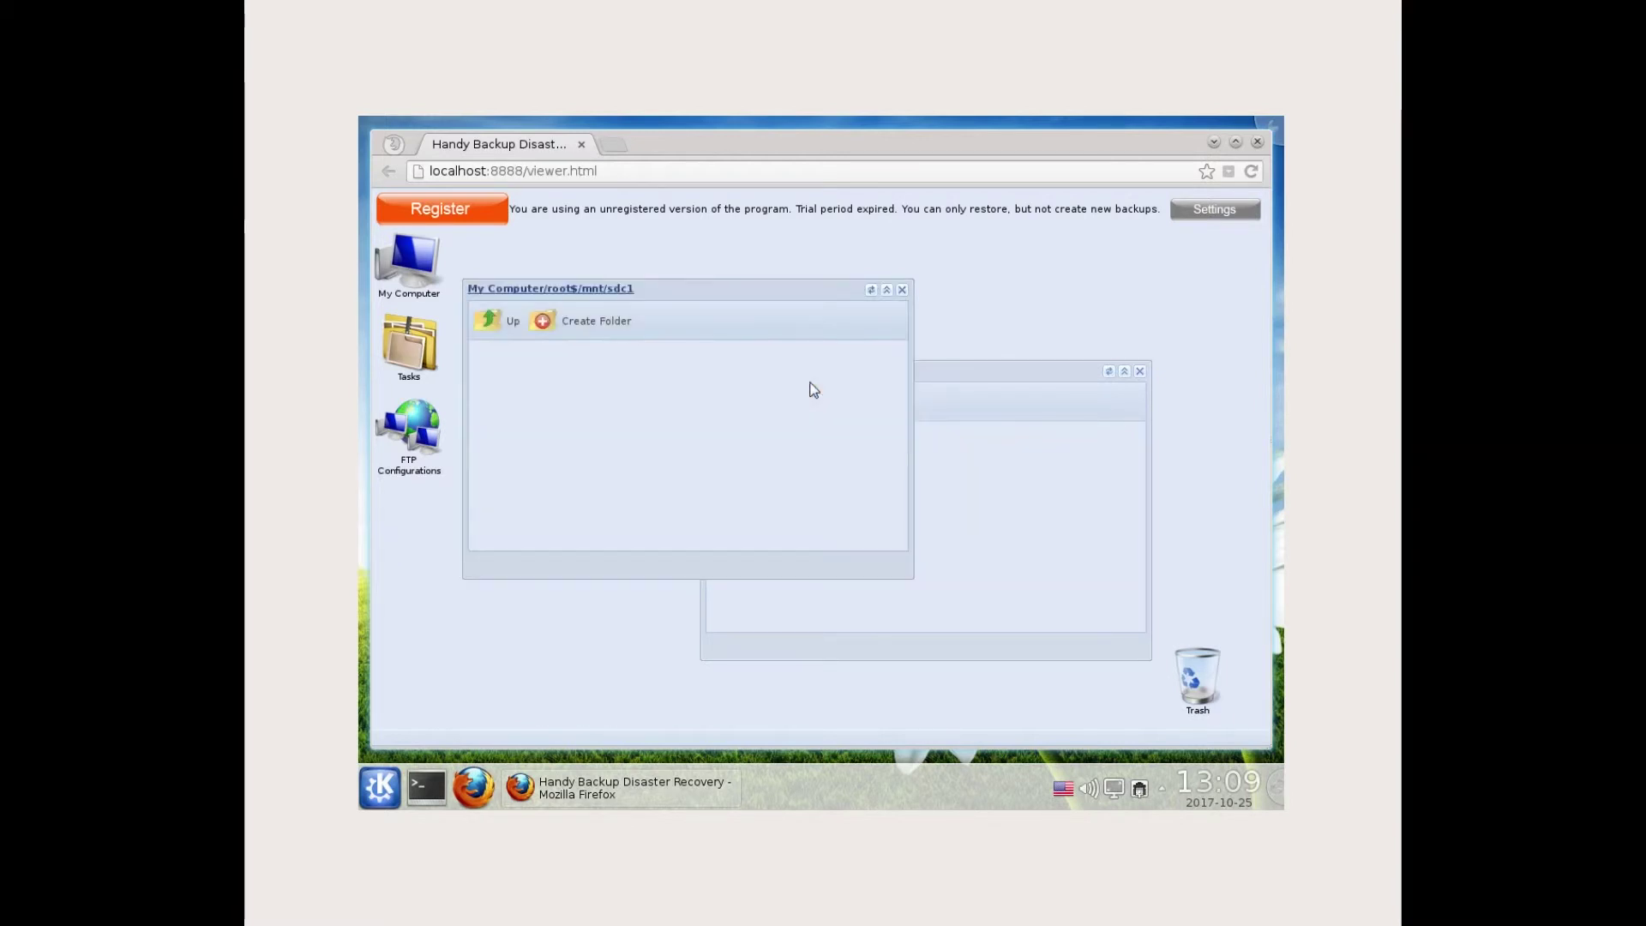
click(513, 323)
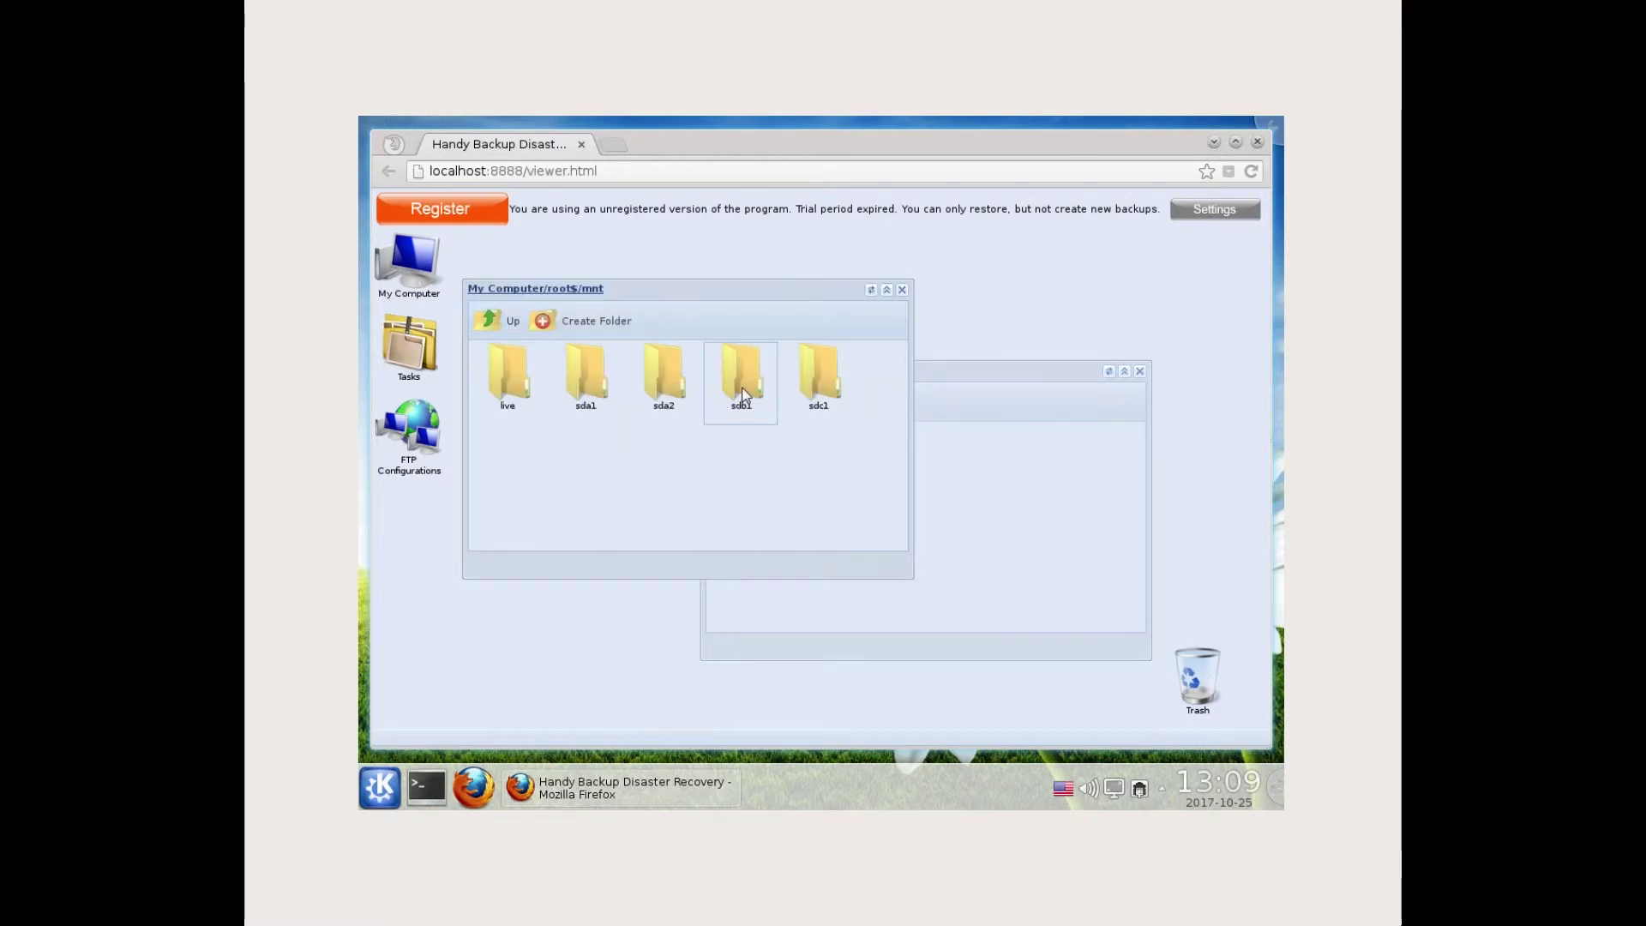
double_click(744, 393)
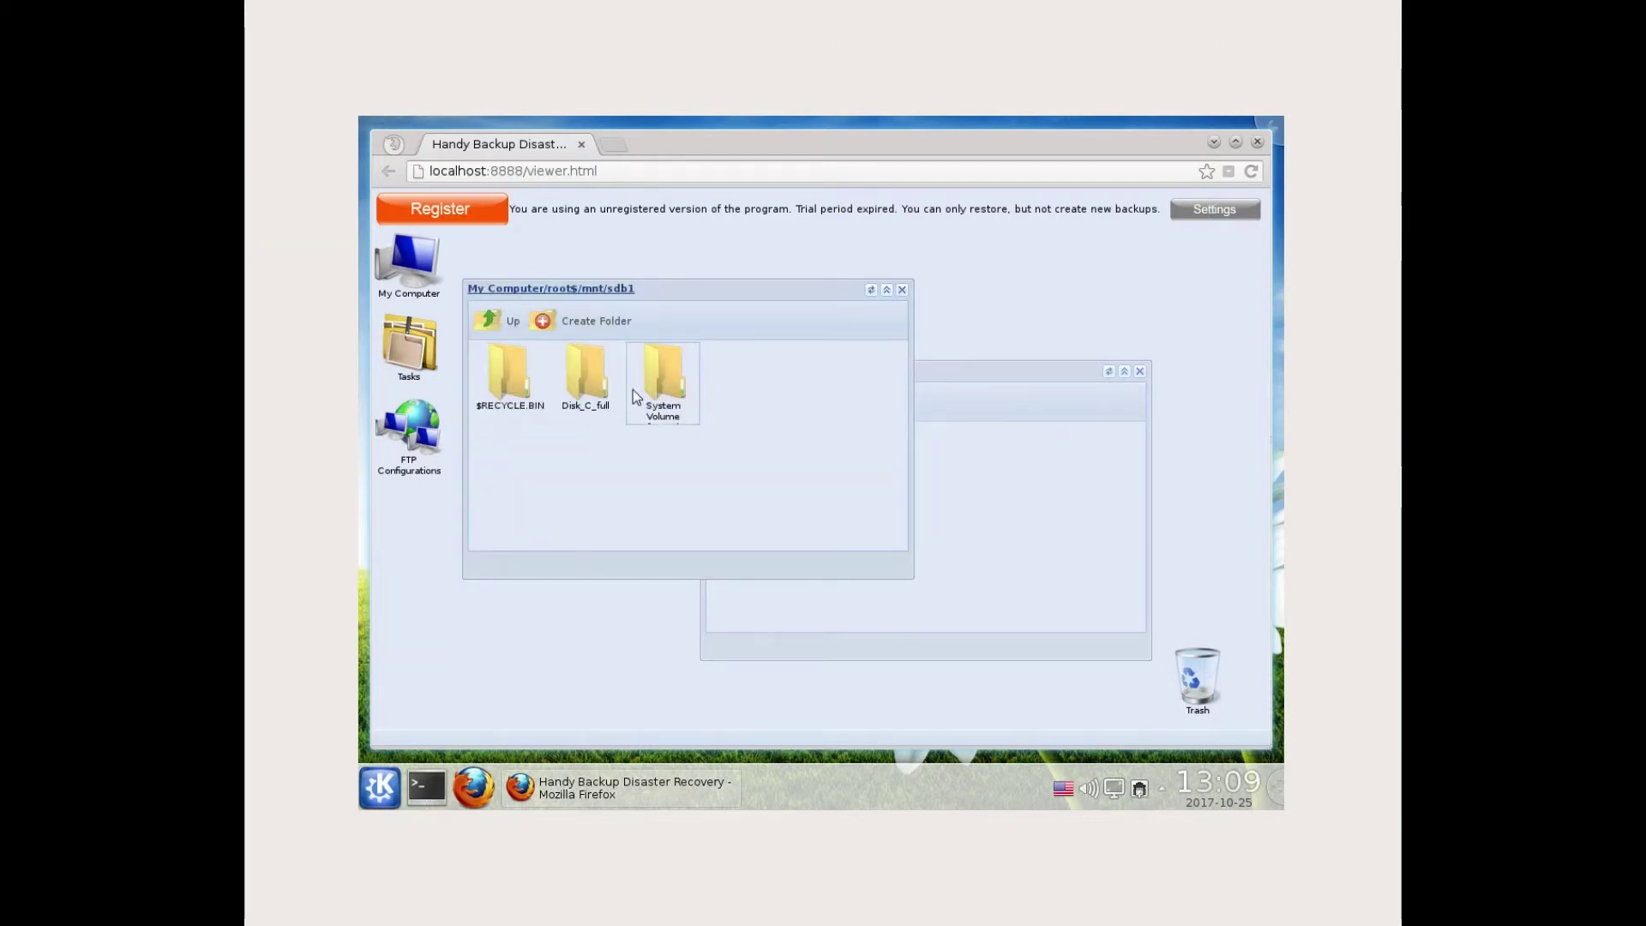
double_click(590, 382)
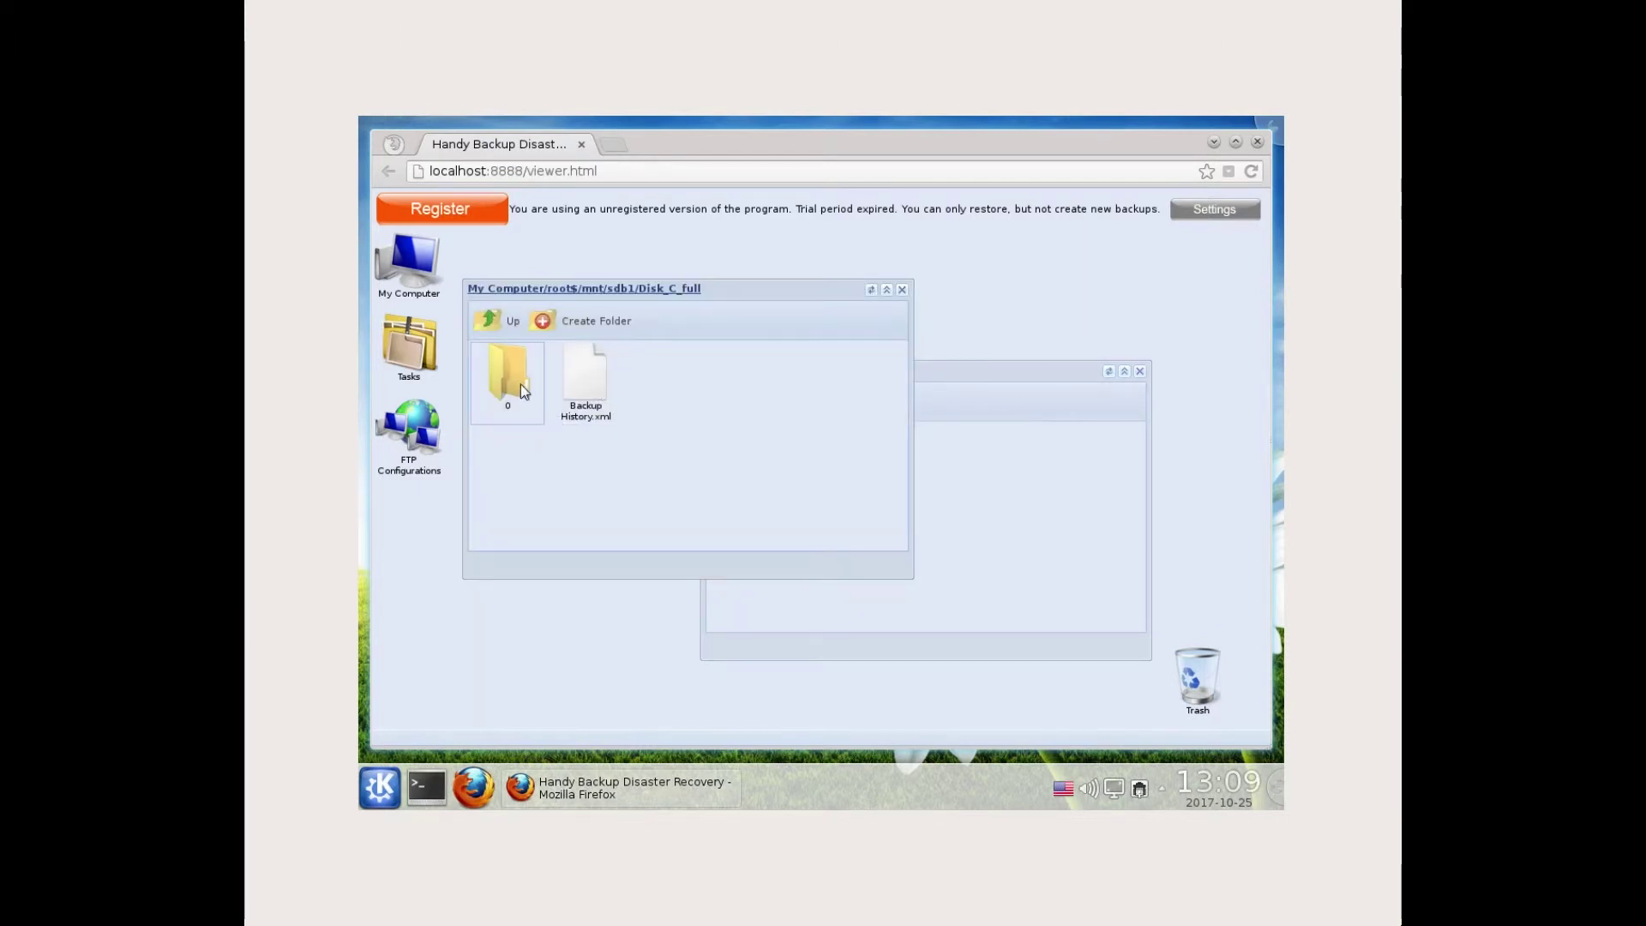
double_click(521, 384)
double_click(572, 388)
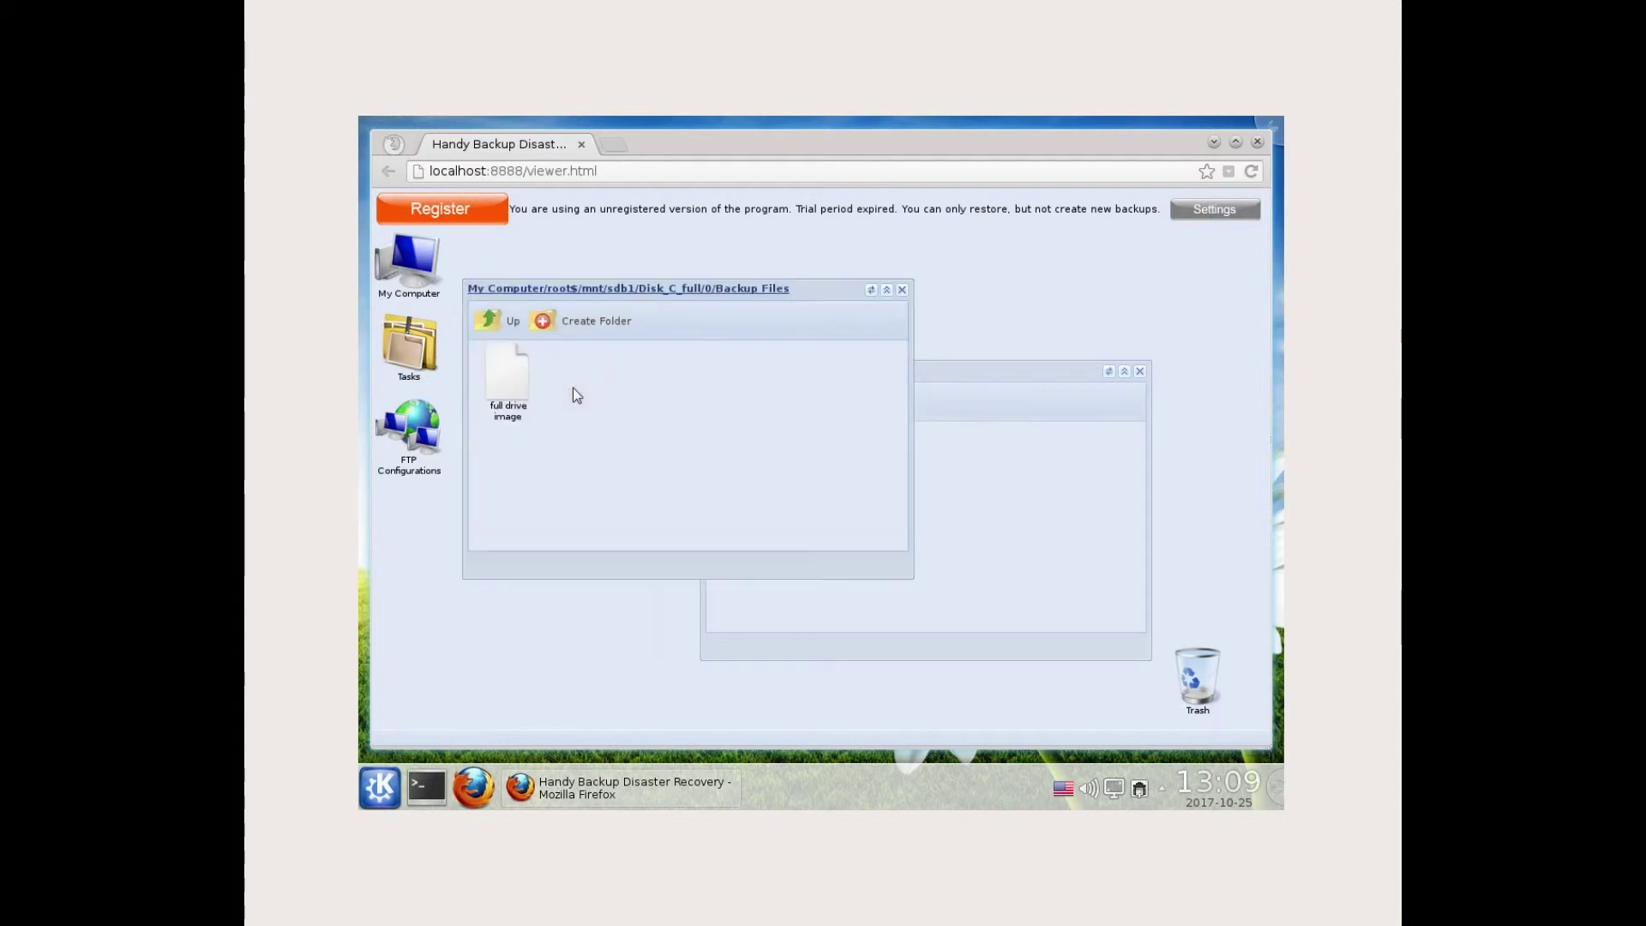
drag(514, 386, 929, 500)
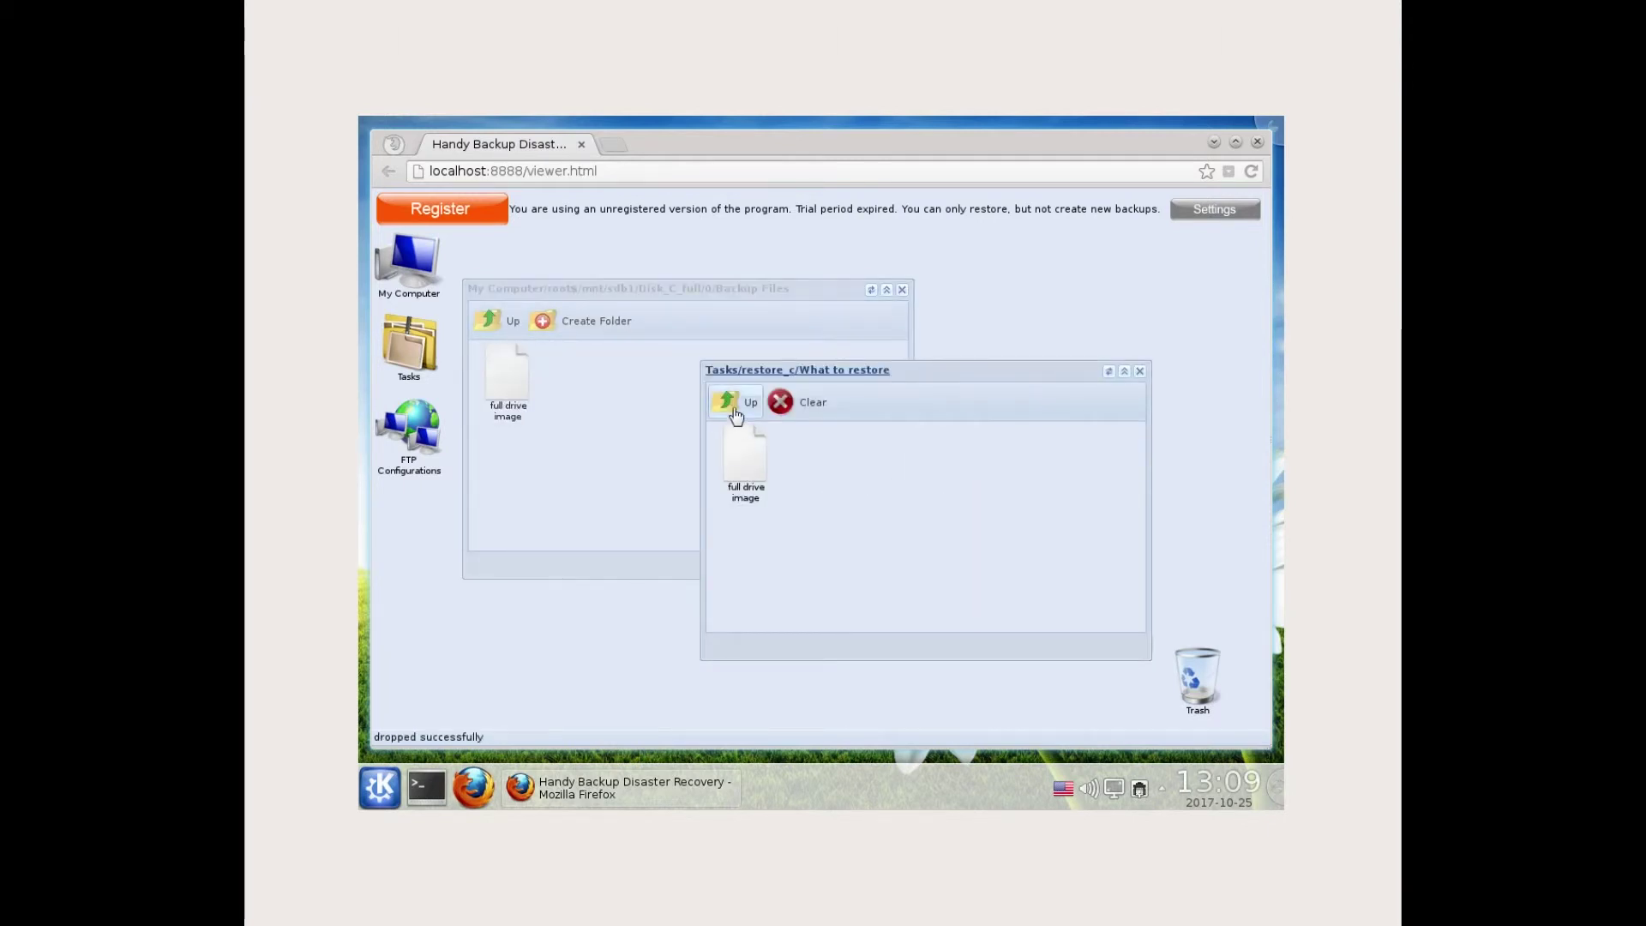
click(730, 403)
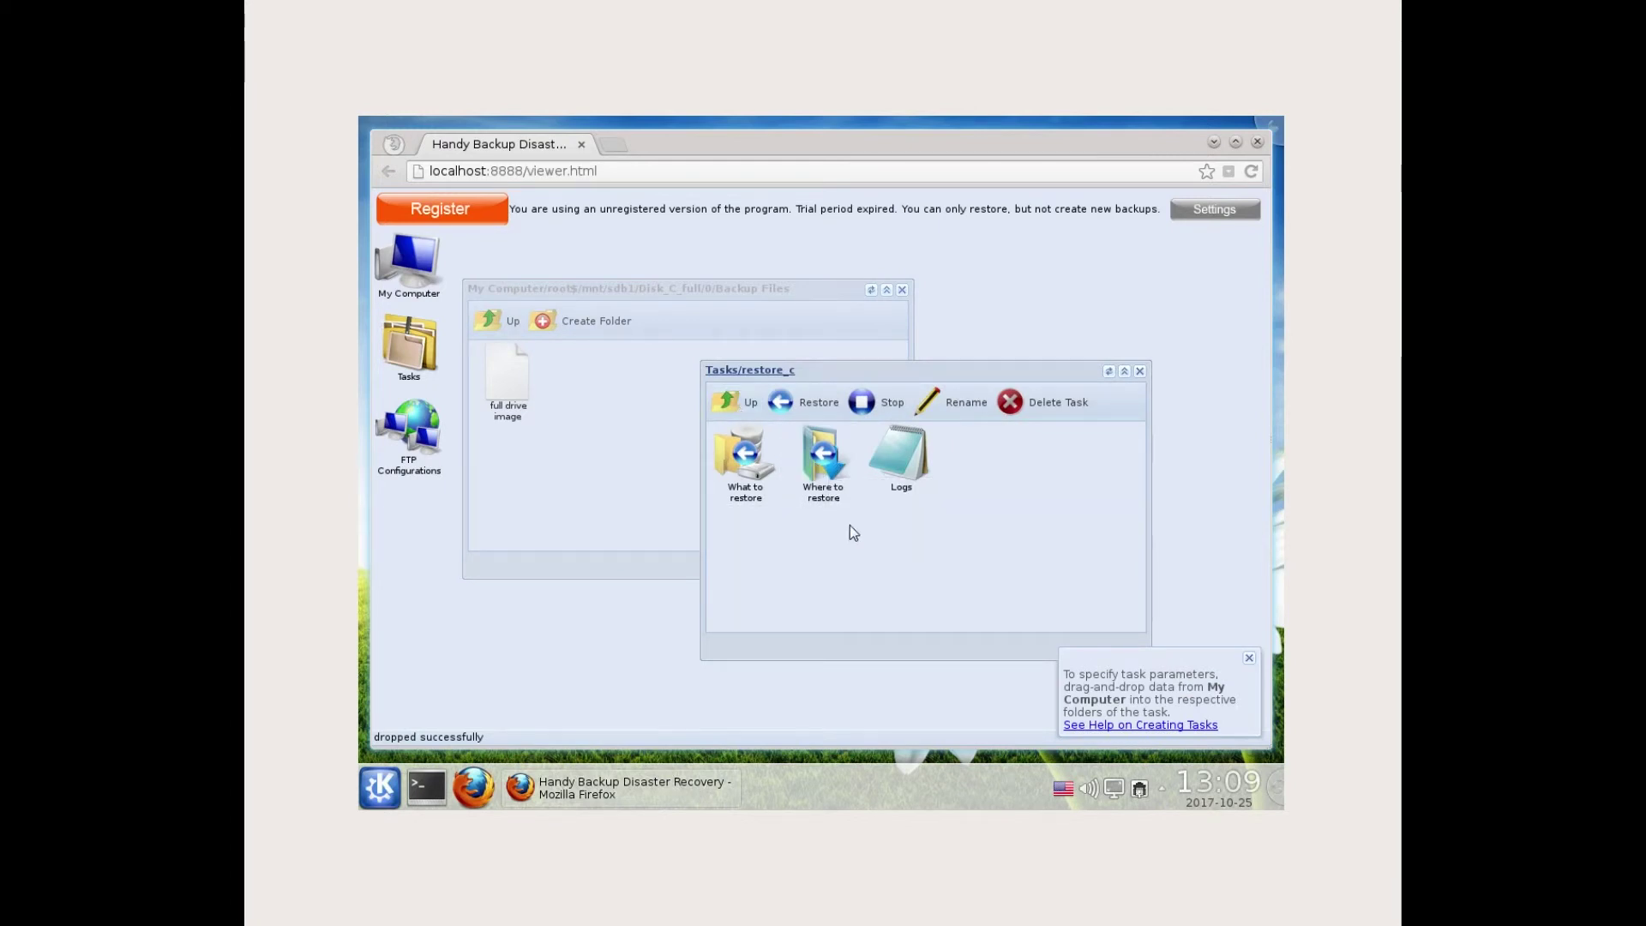
- Drop physical drive Dev10's 32 GB full drive image into restore_c's Where to restore
double_click(819, 463)
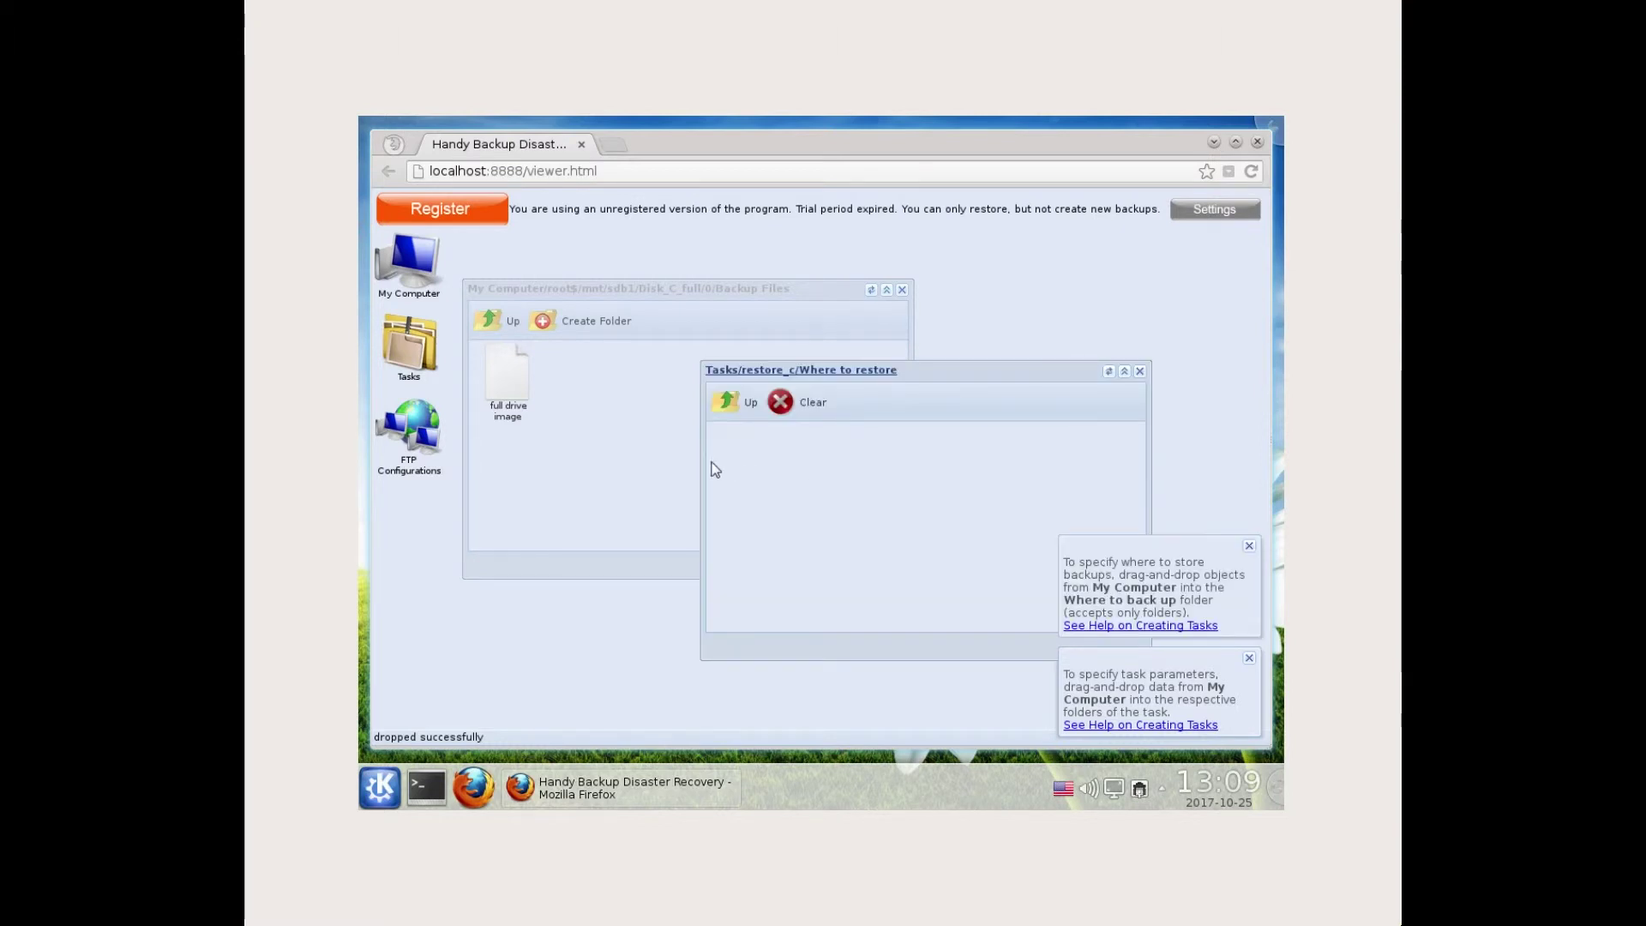
click(551, 460)
click(490, 323)
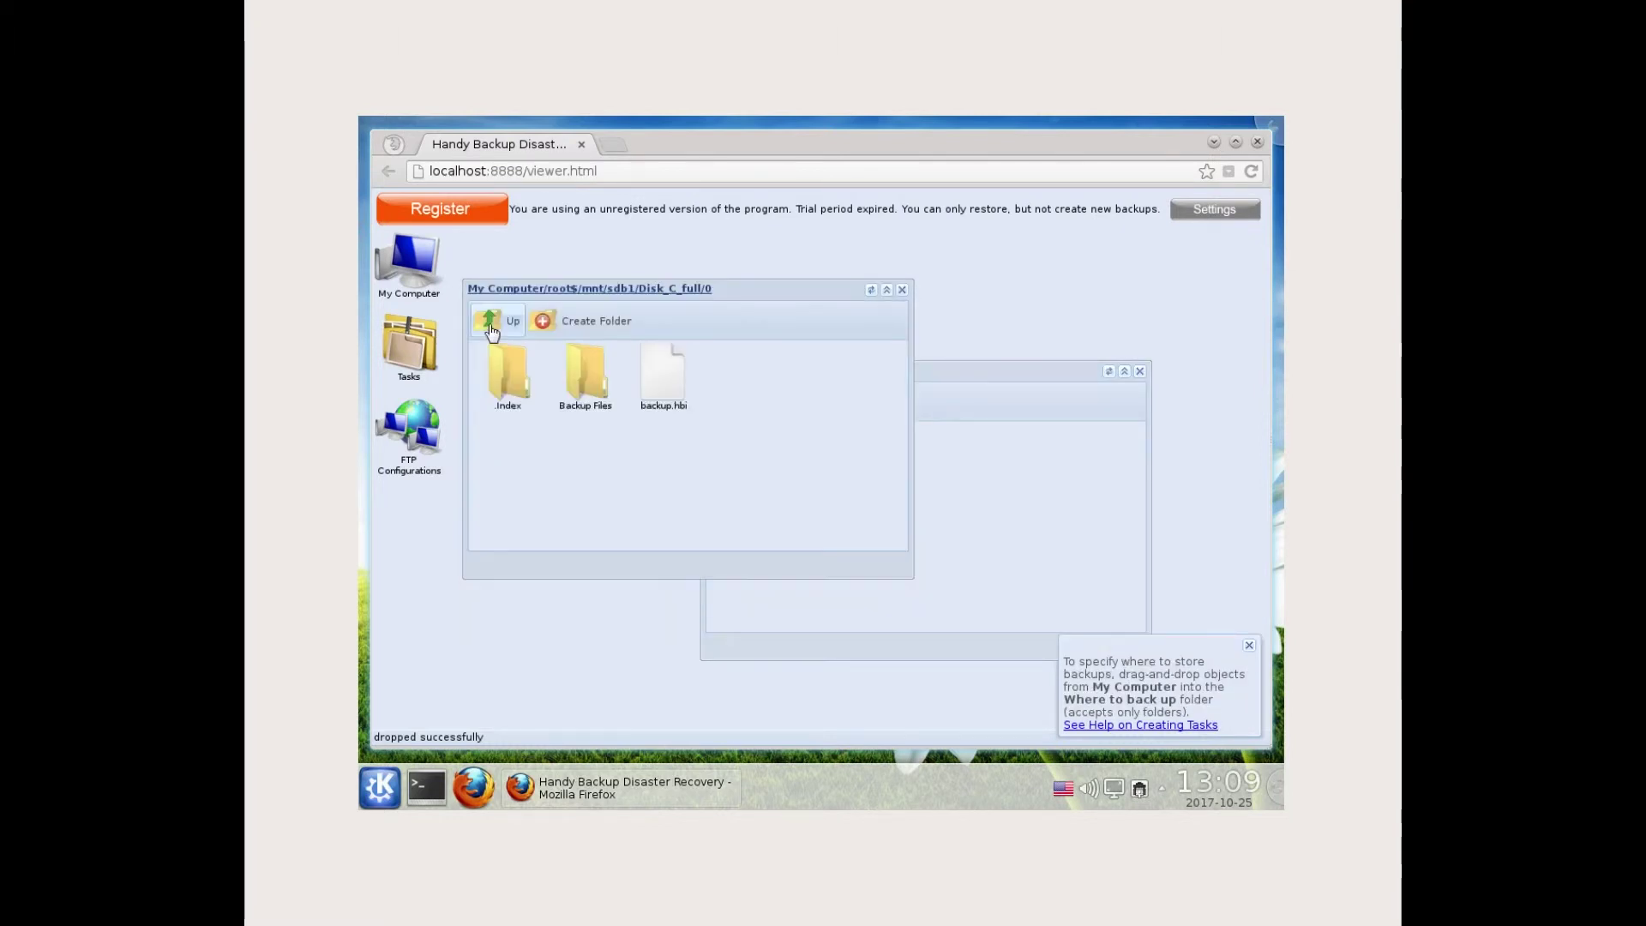
click(490, 324)
click(491, 323)
click(490, 324)
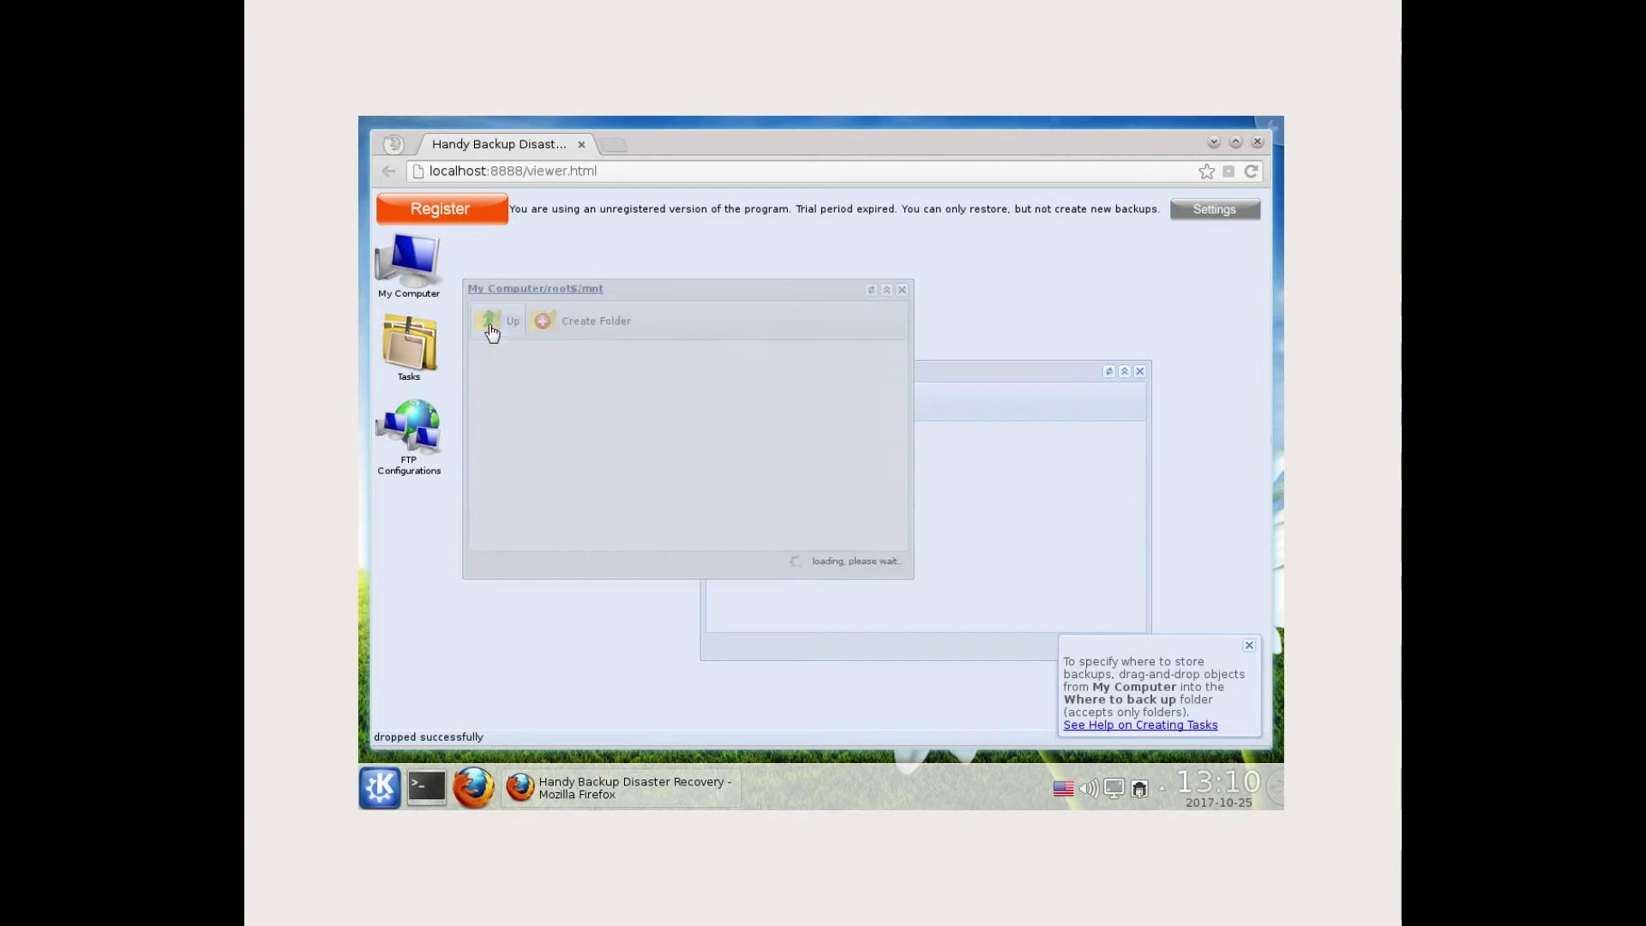
click(490, 323)
click(490, 324)
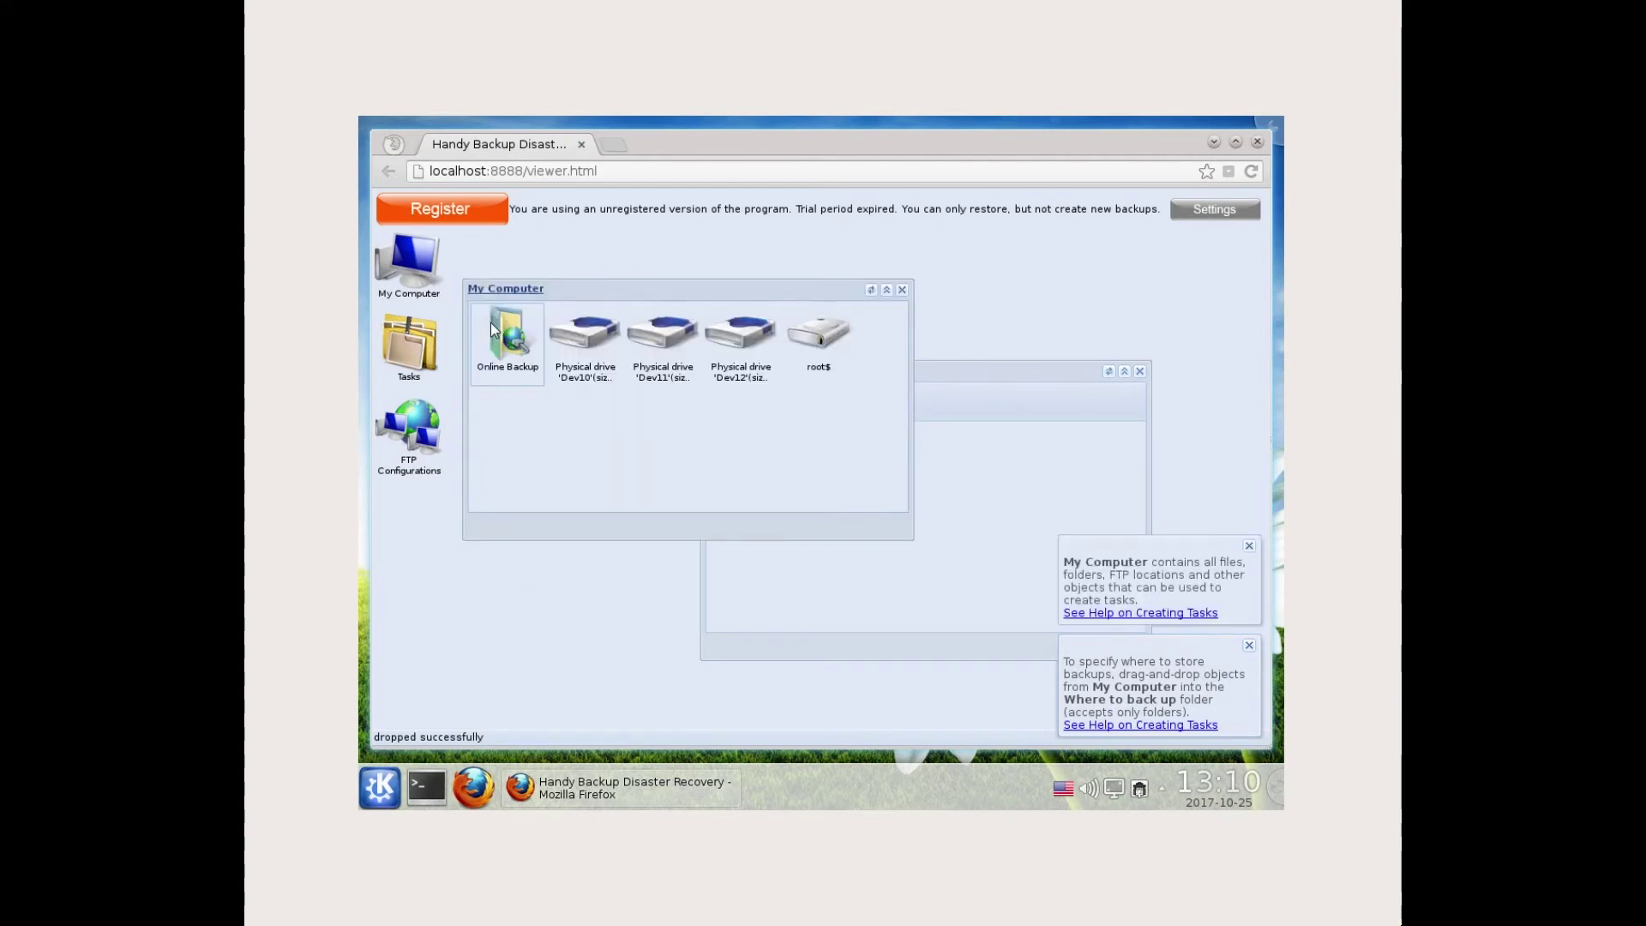
double_click(579, 340)
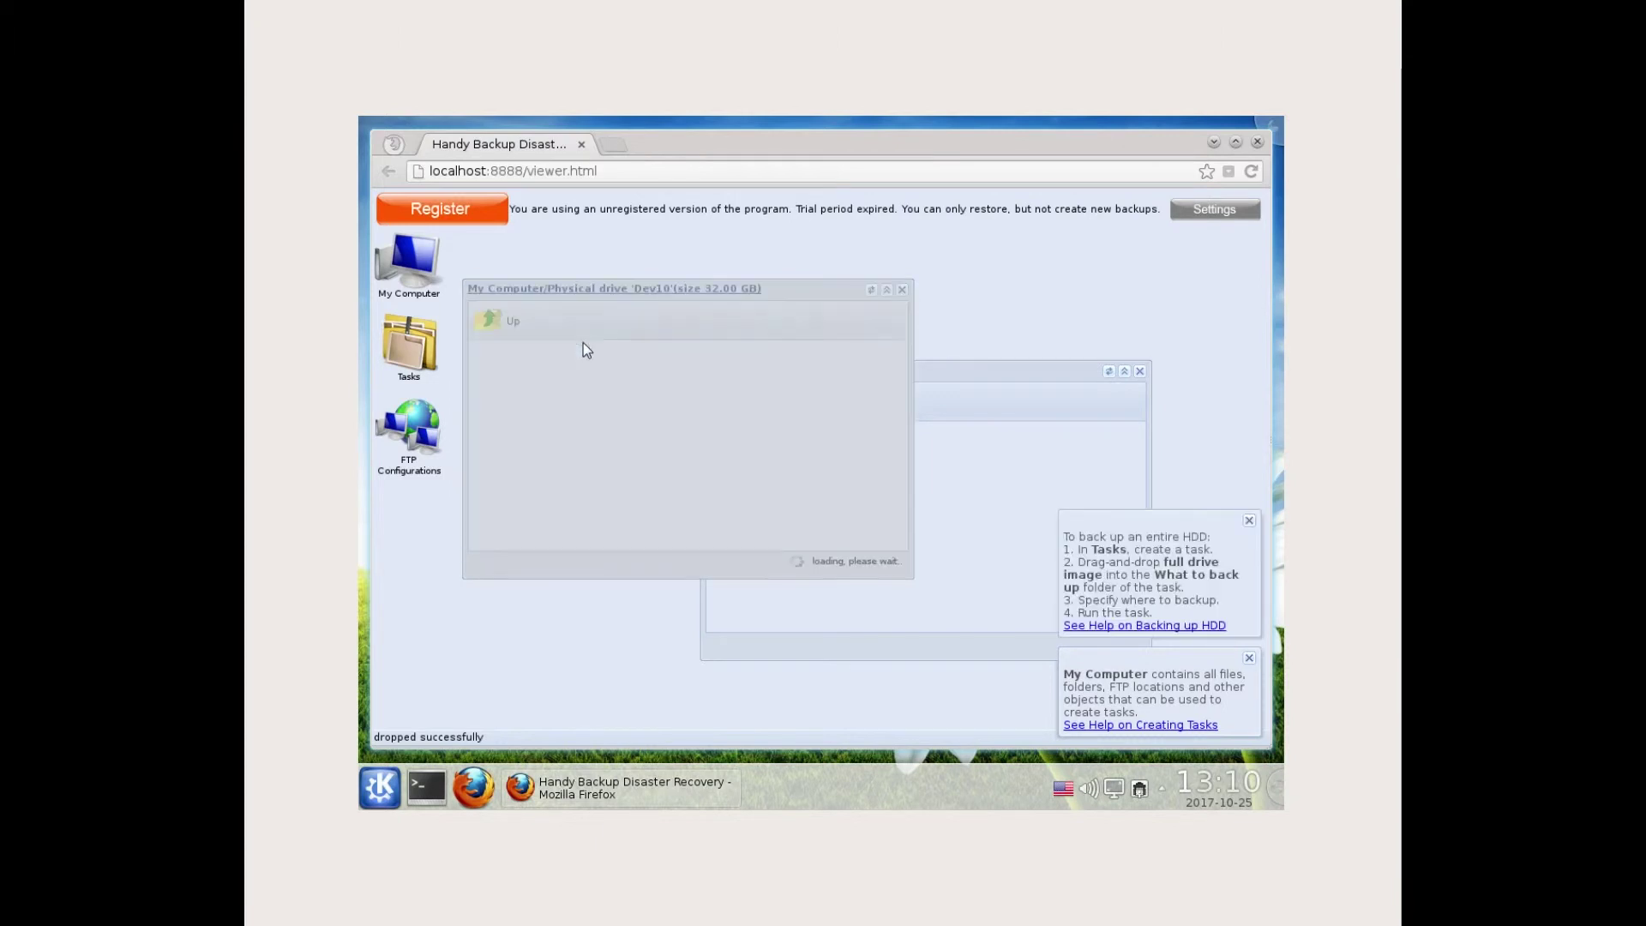
drag(579, 388, 952, 470)
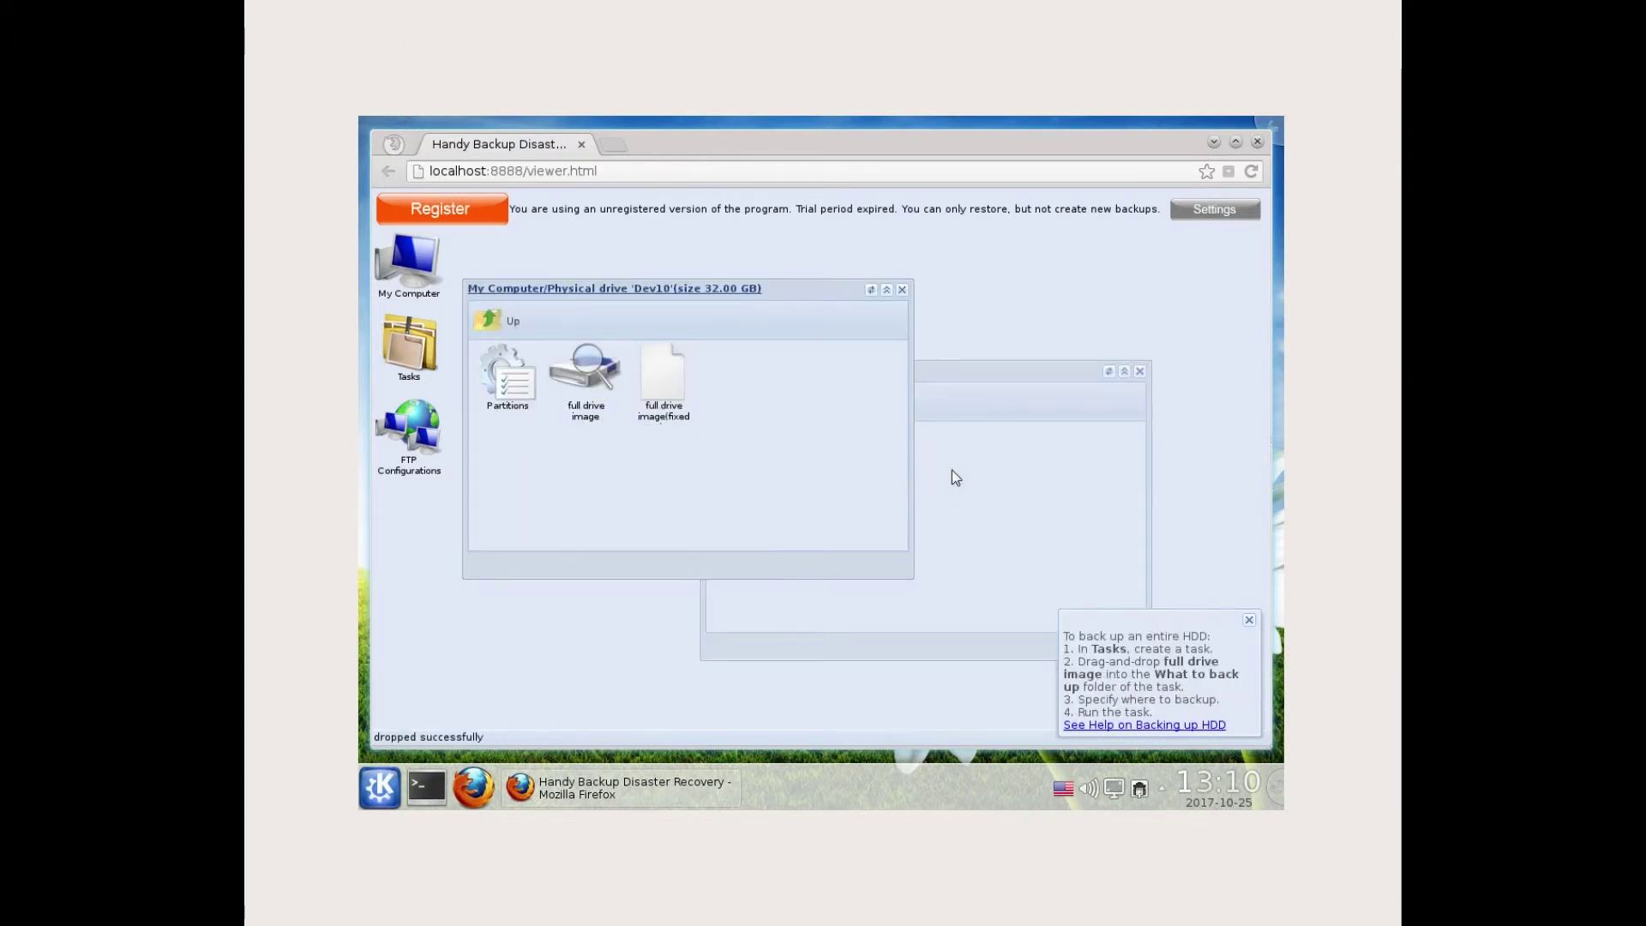
click(962, 543)
- Start the restore_c restore and follow the log until it shows 100% and Task finished
click(730, 400)
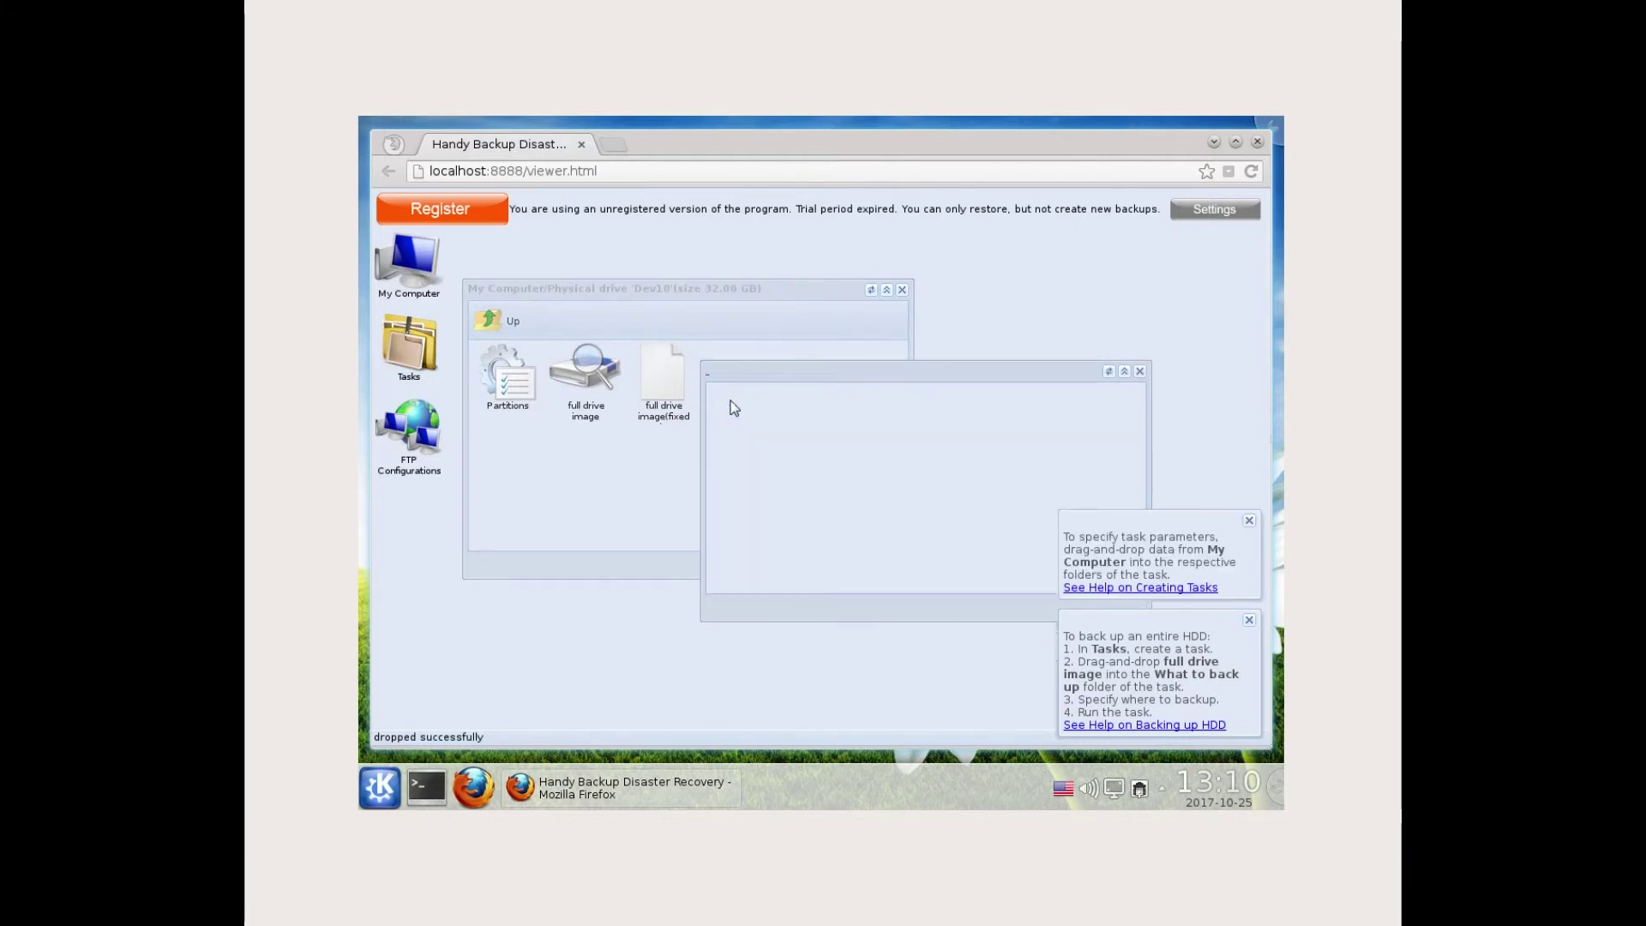
click(814, 402)
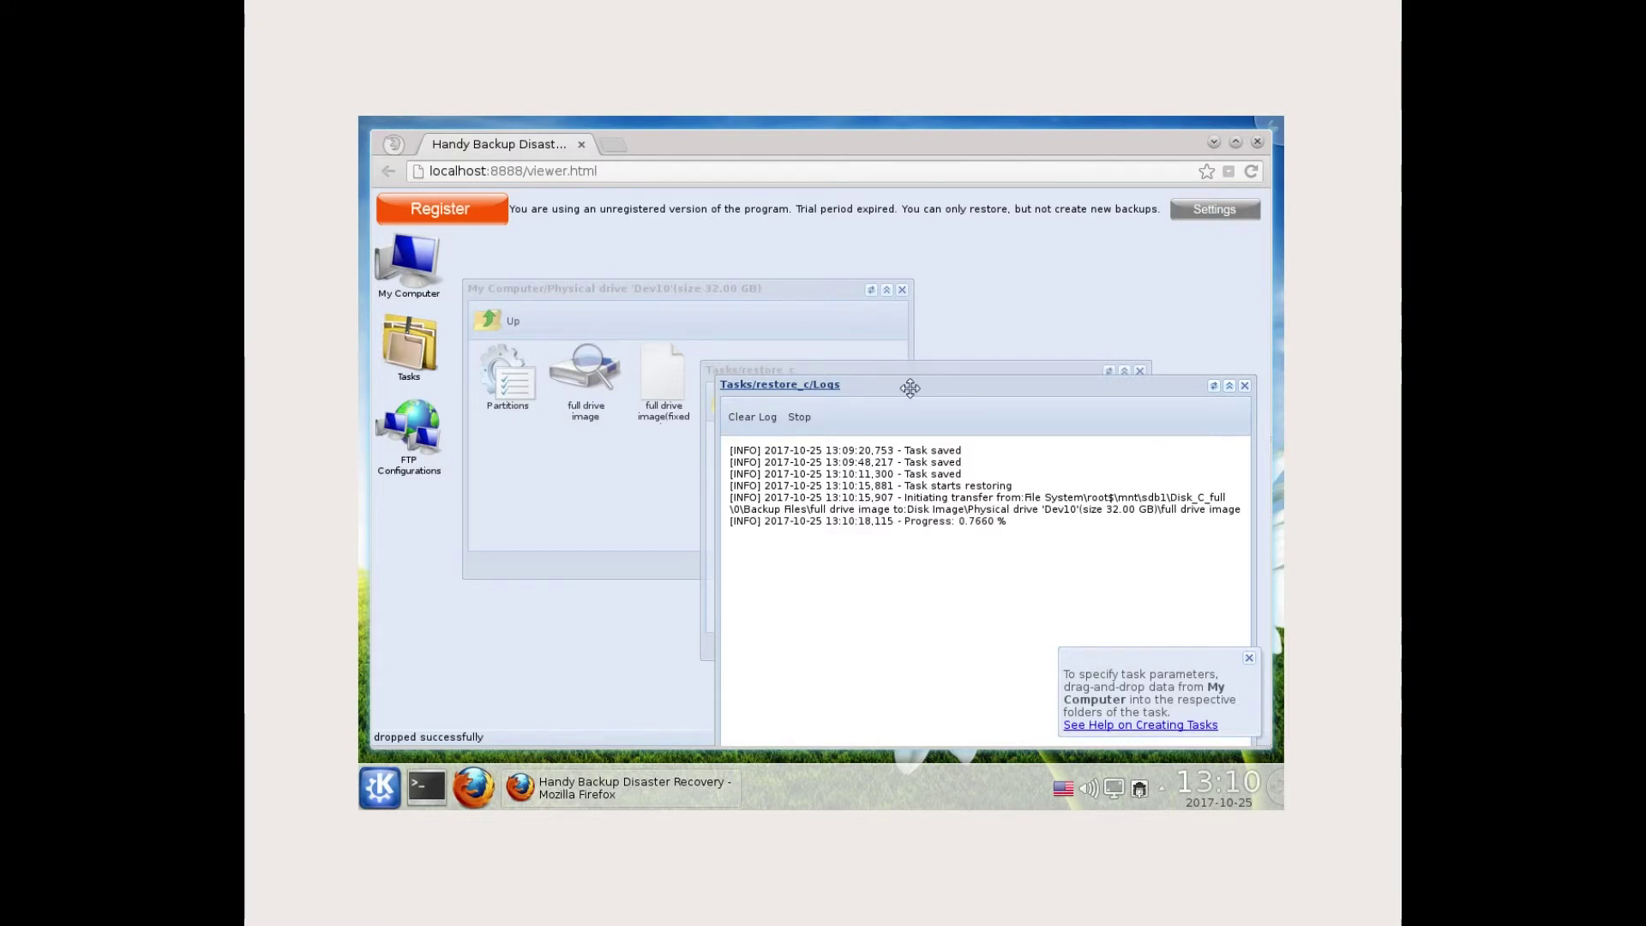
drag(908, 386, 779, 299)
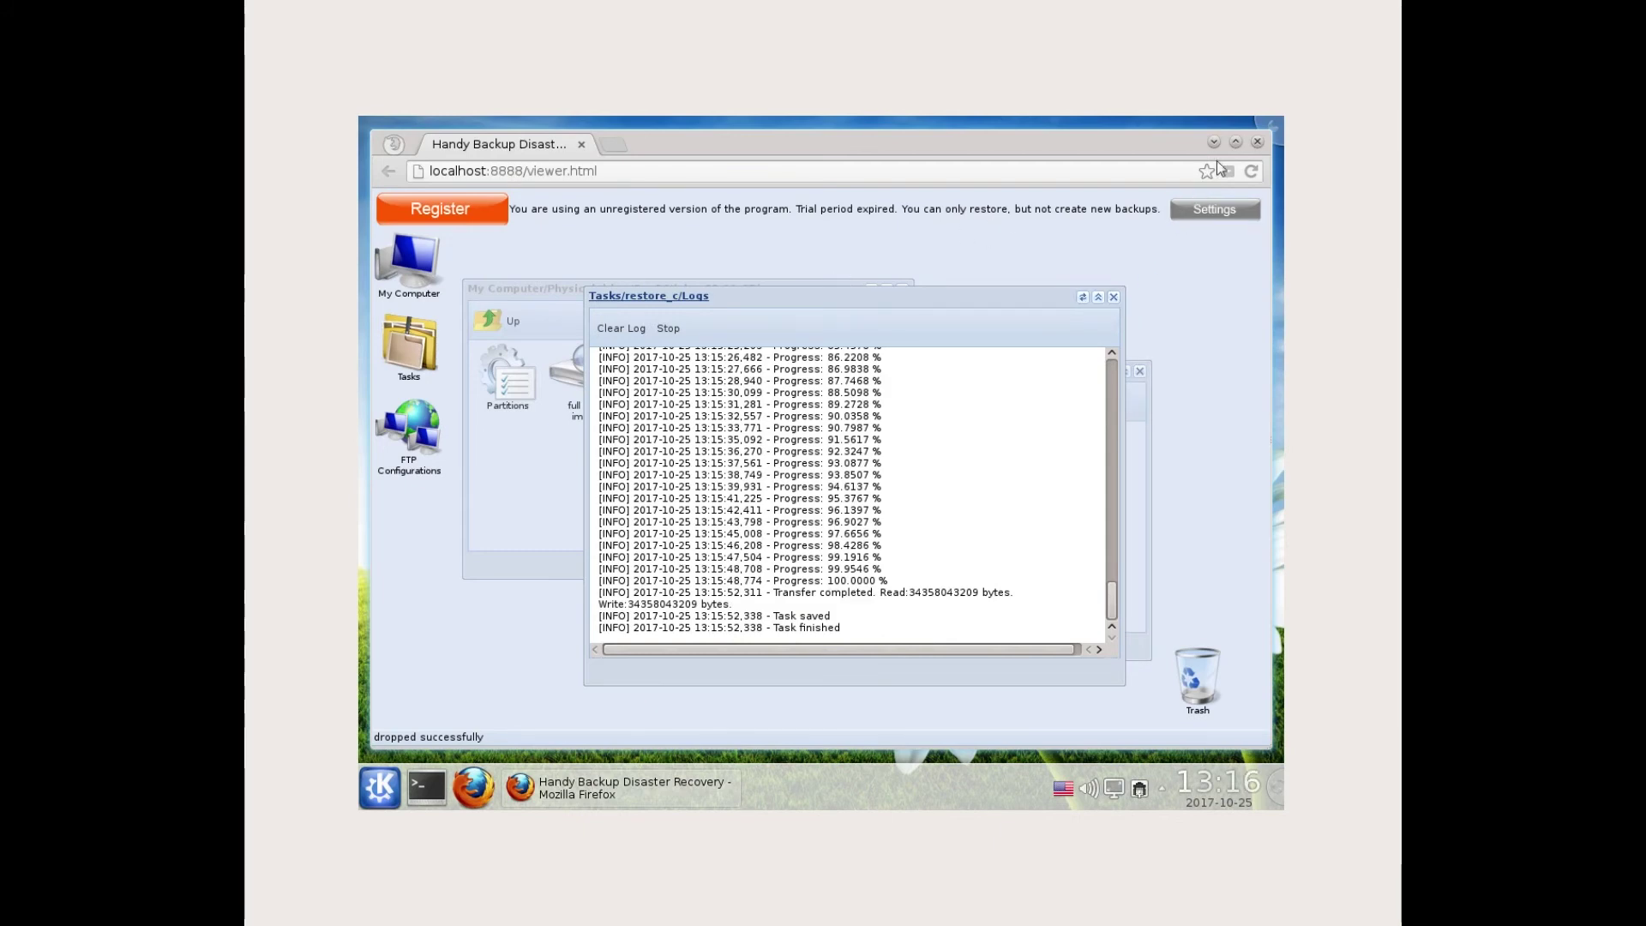
- Leave the Slax recovery session through the desktop session options and restart the computer
click(1257, 144)
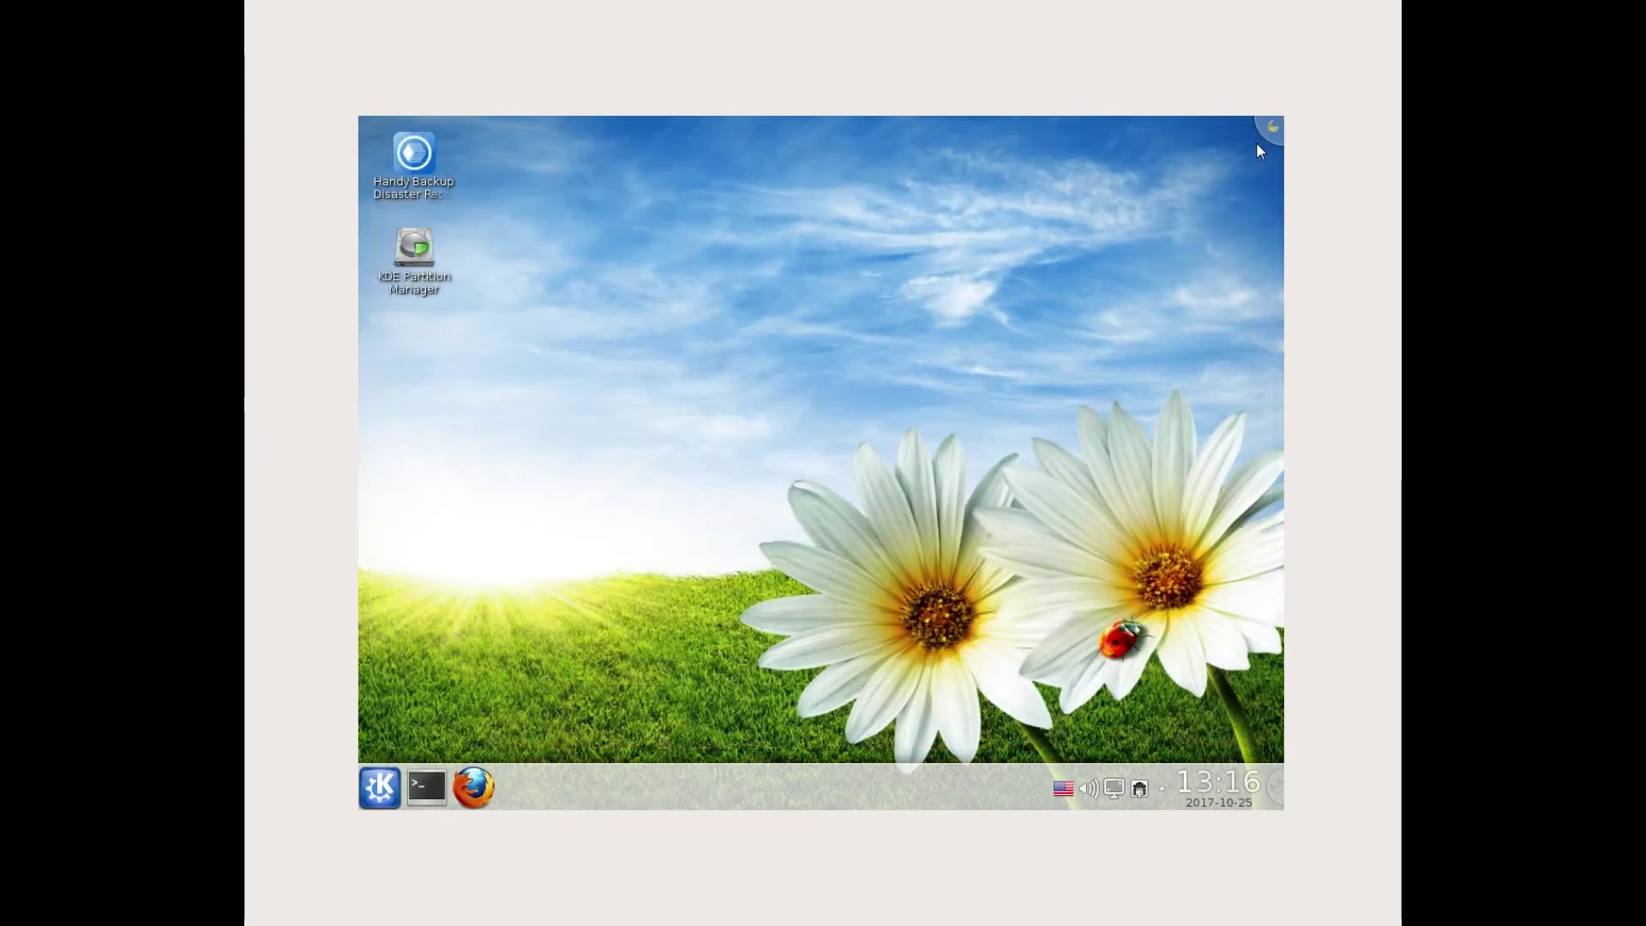
click(1273, 131)
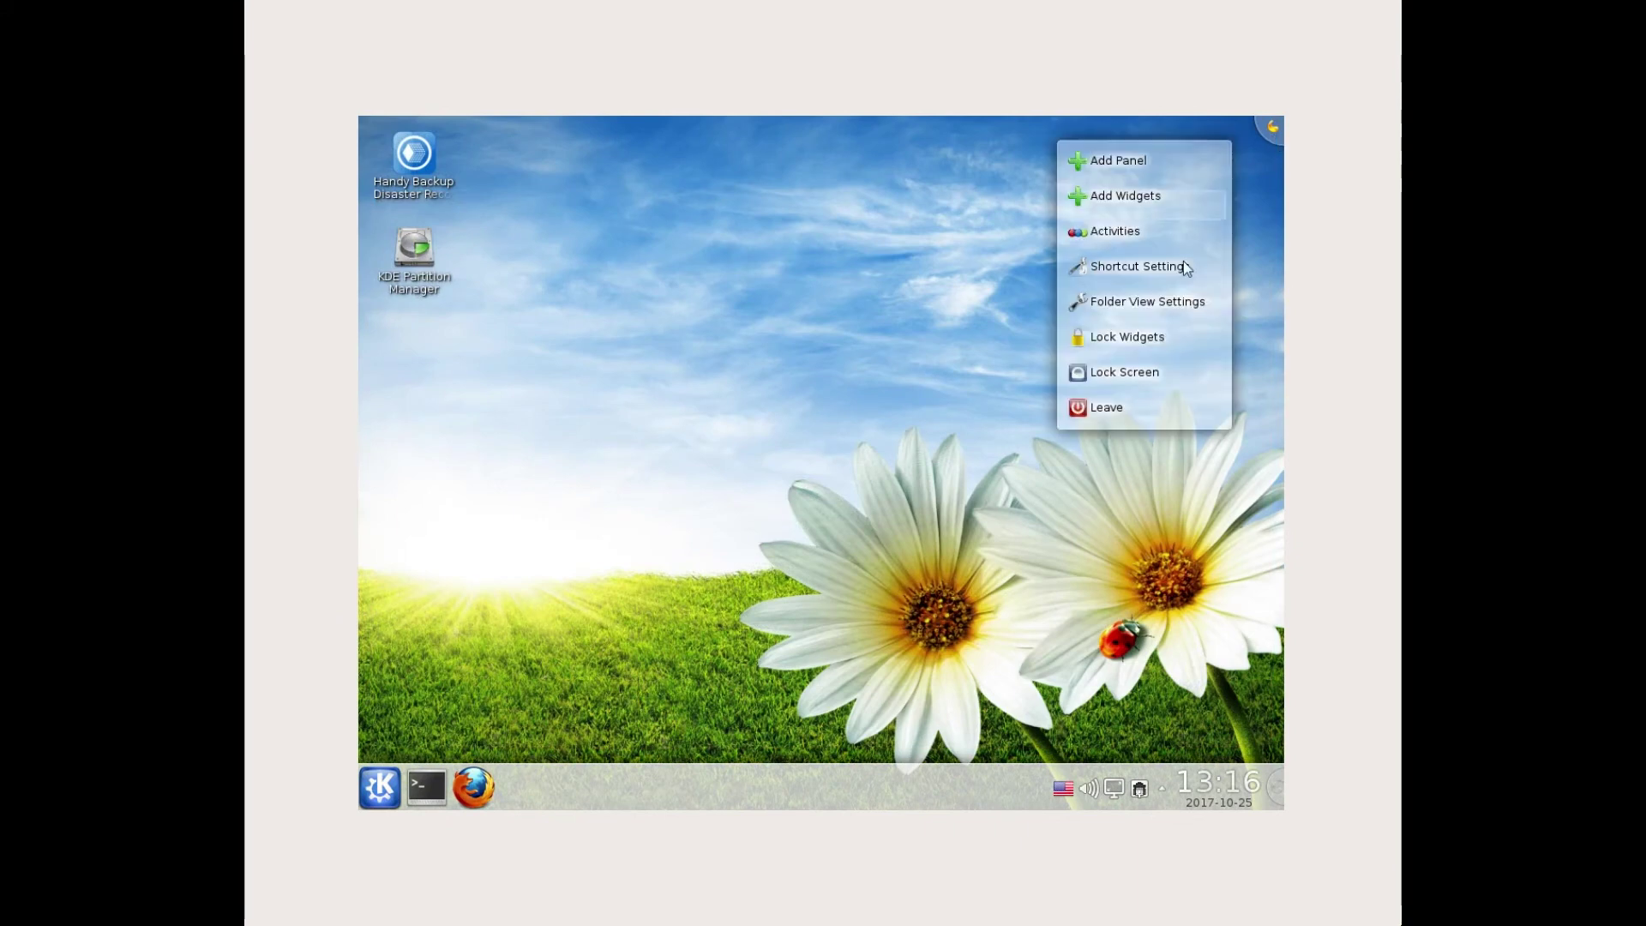
click(1124, 408)
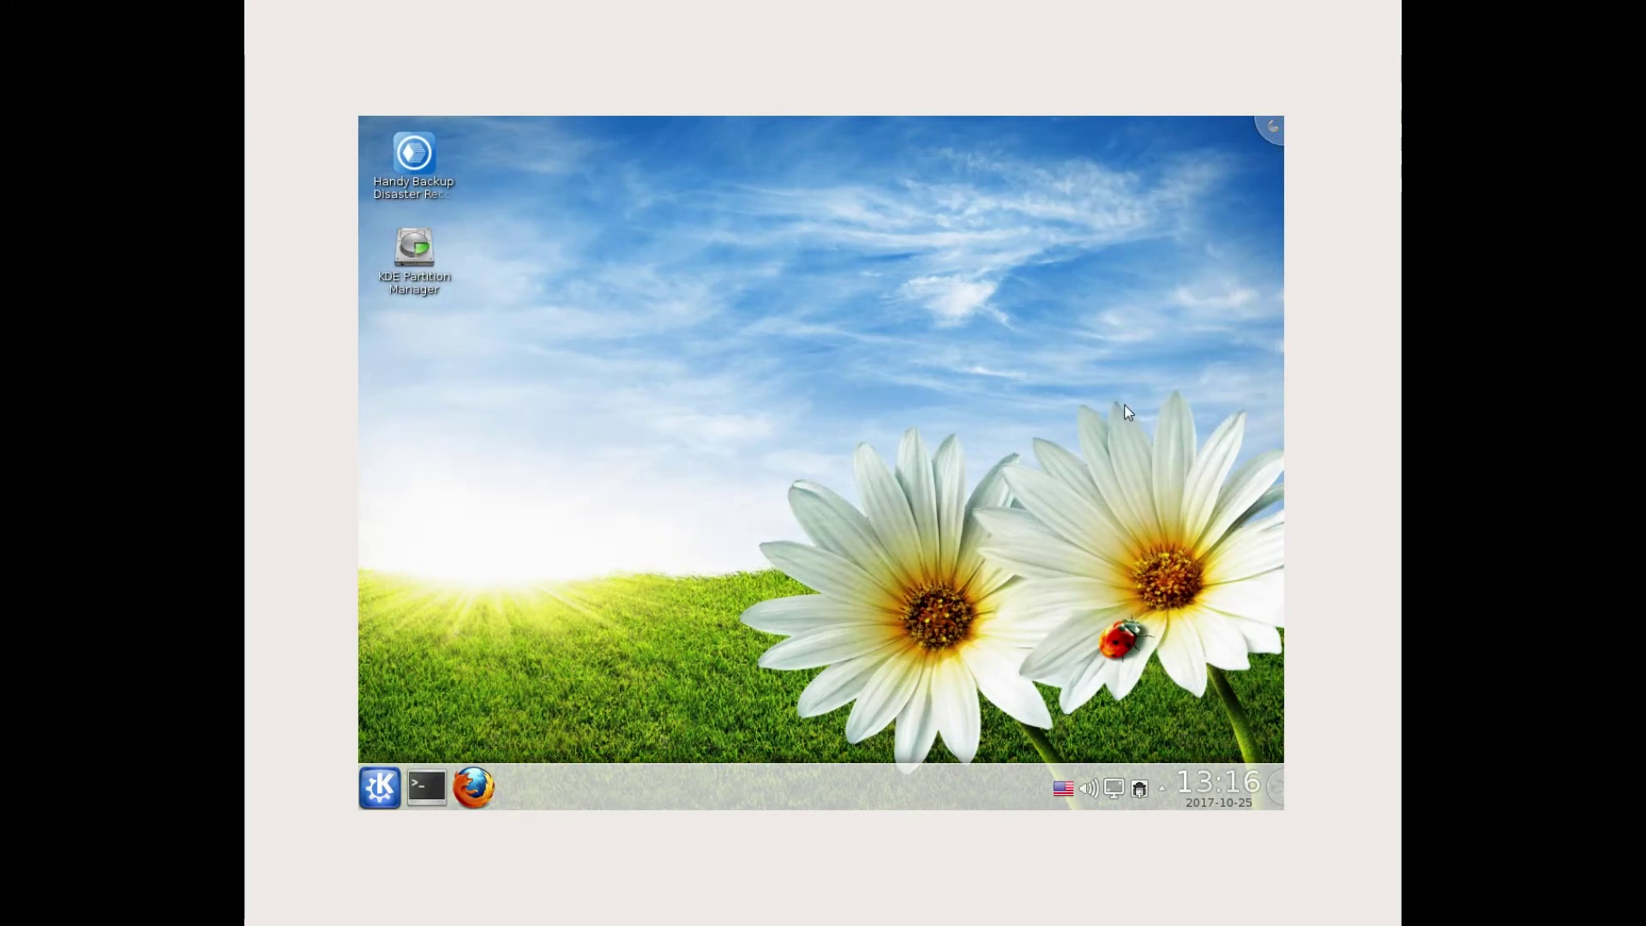
click(900, 497)
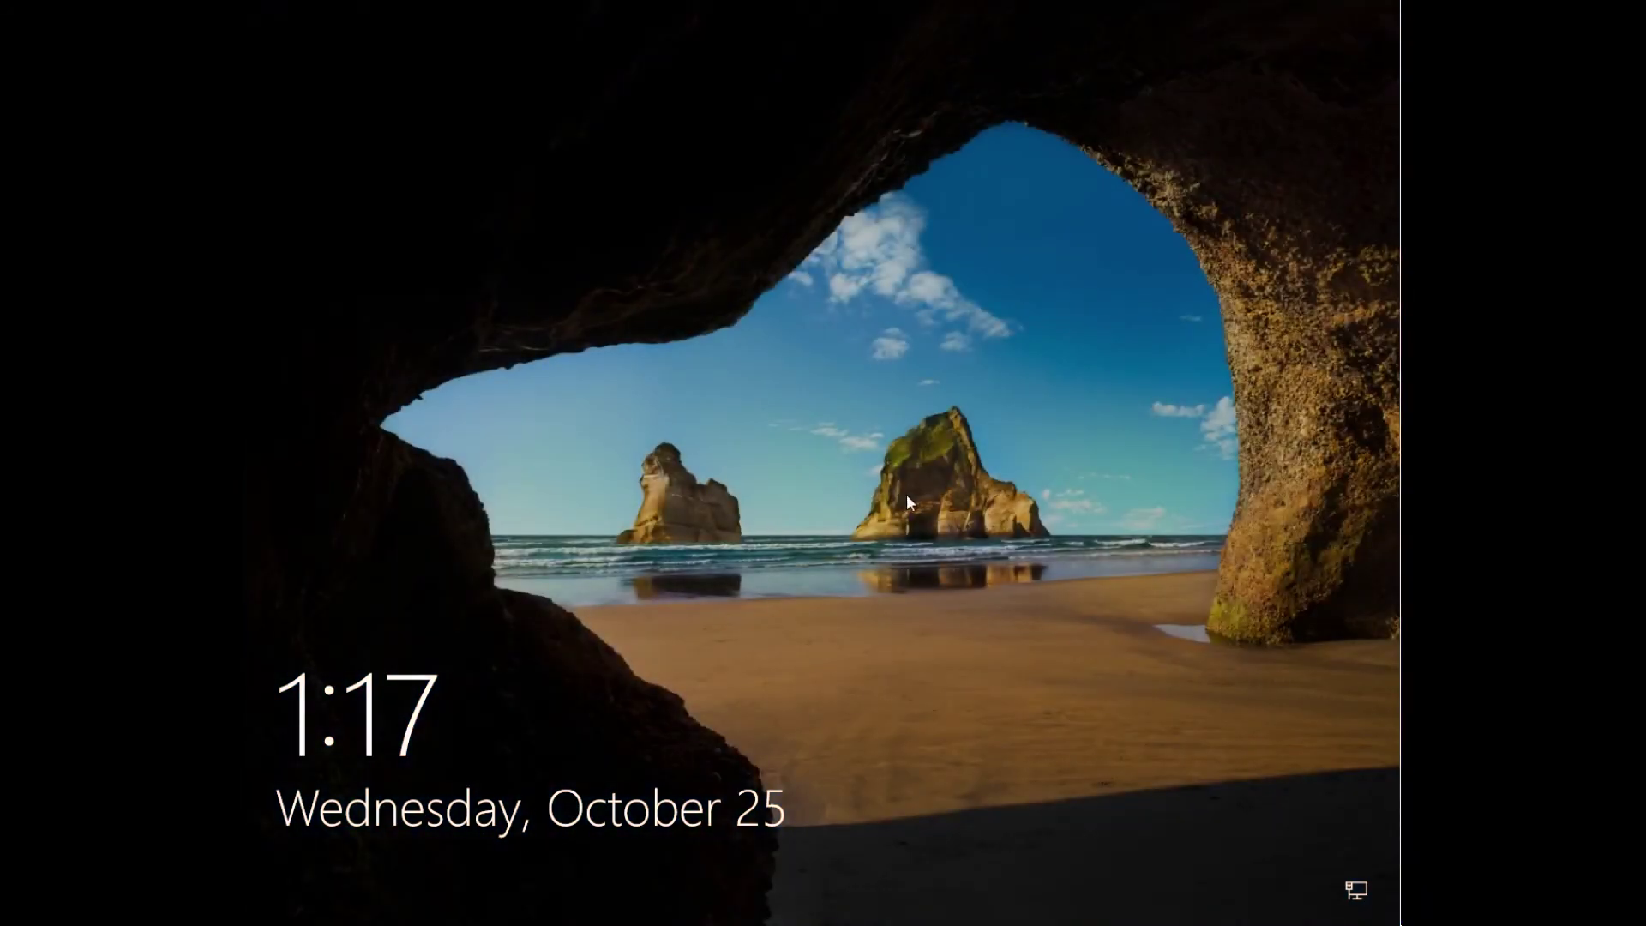
- Sign in at the Windows lock screen with the user account's password
click(907, 502)
text(1234567890)
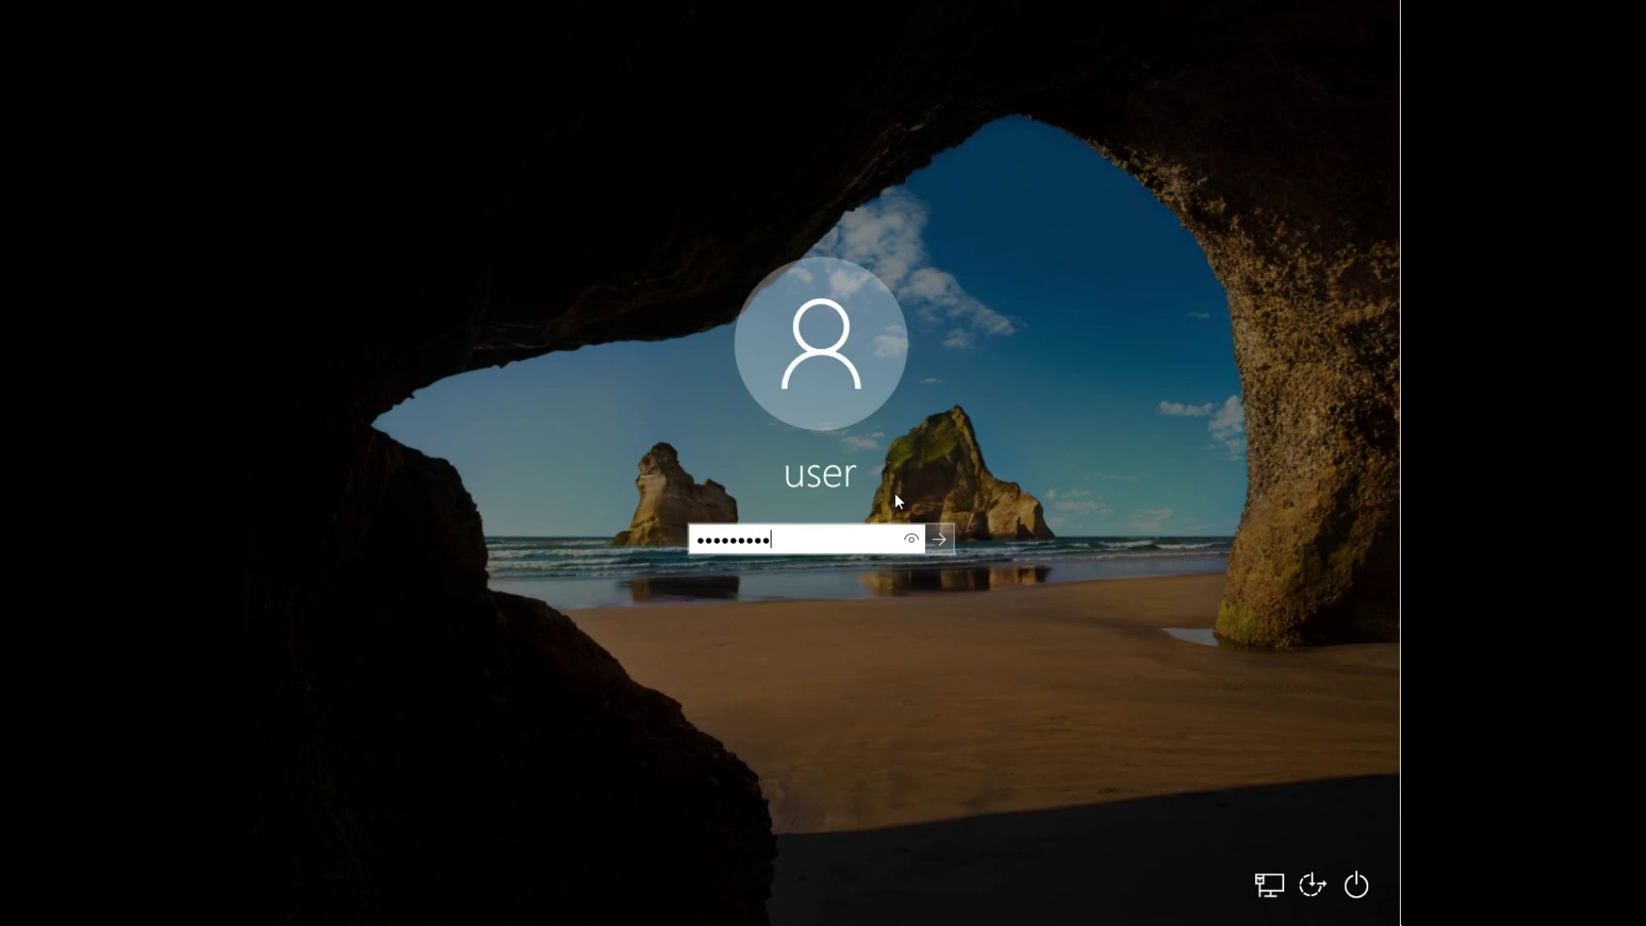
key(Return)
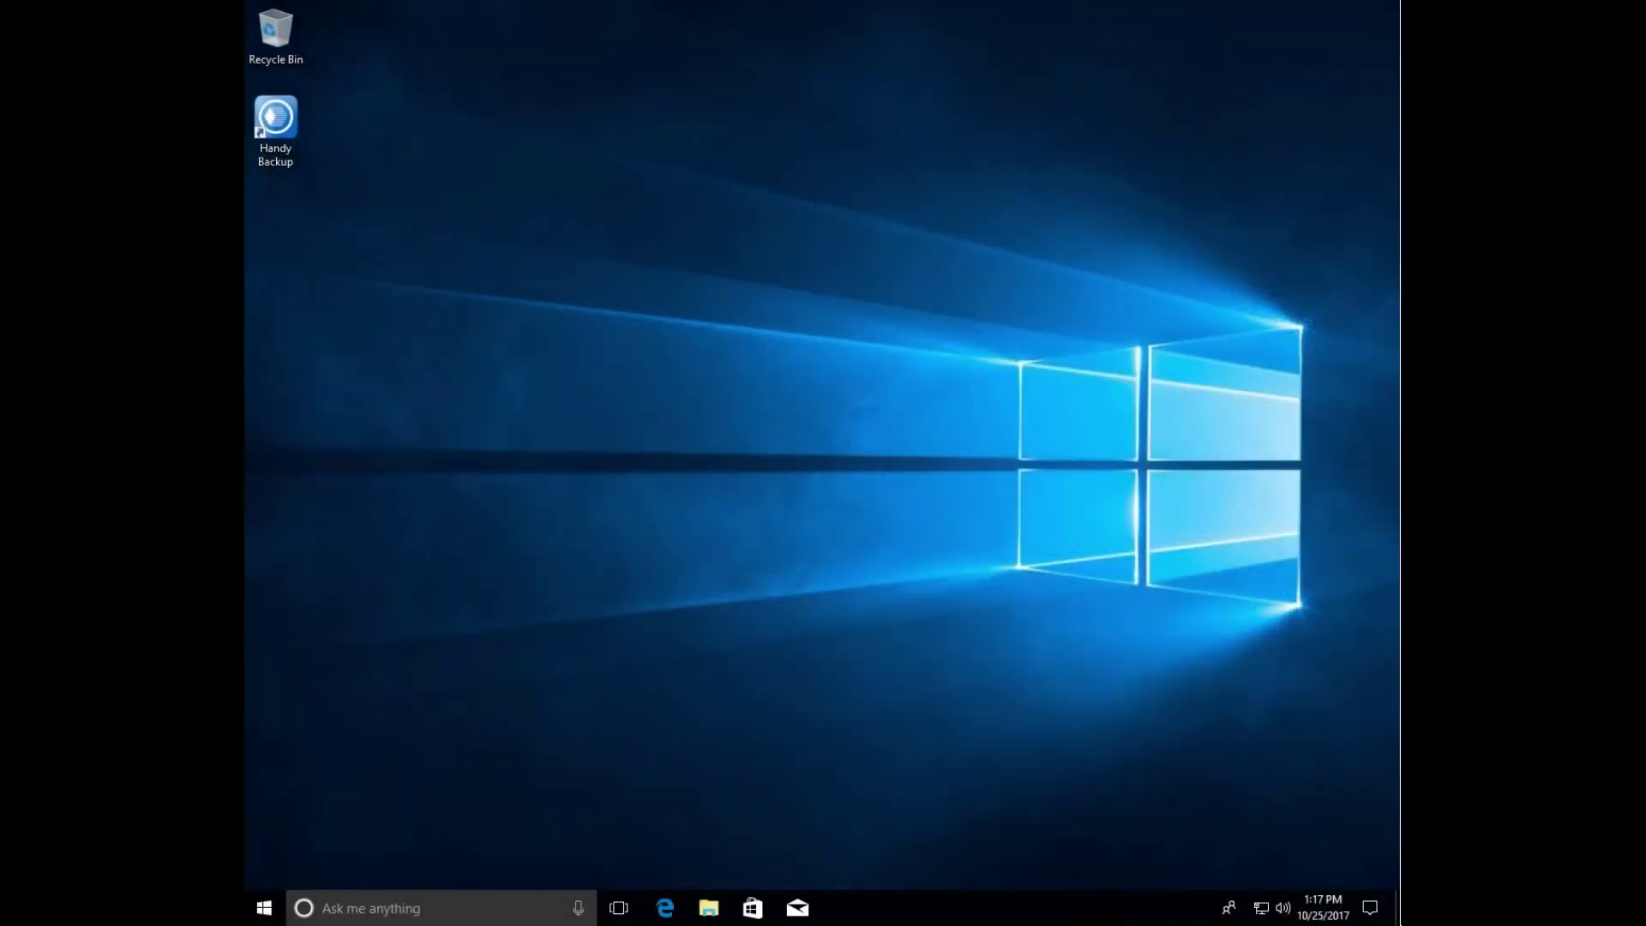